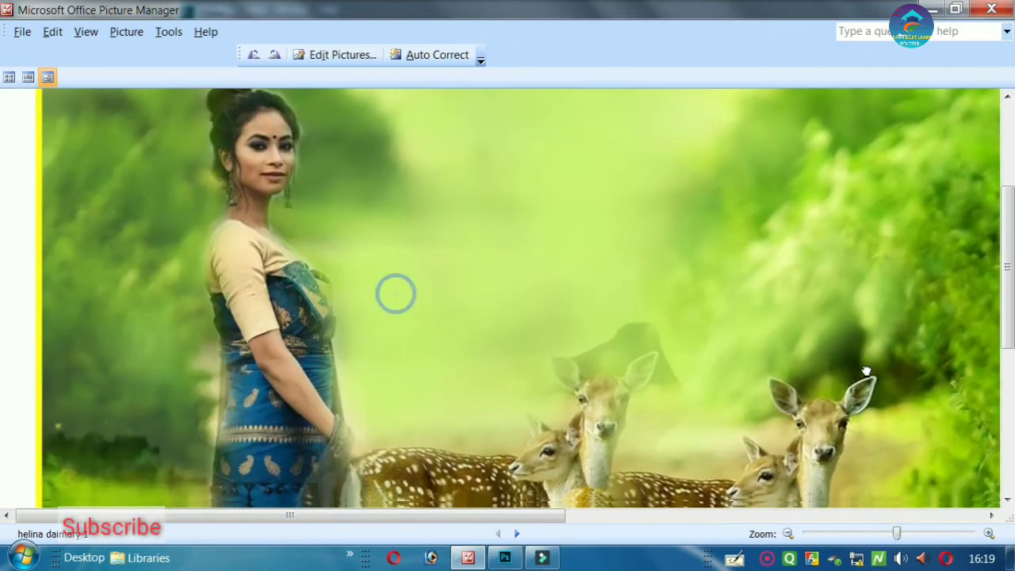
- Zoom in on the 1920 x 1080 deer photo in Picture Manager for a close-up view
{"action": "left_click_drag", "start_coordinate": [394, 294], "coordinate": [435, 254]}
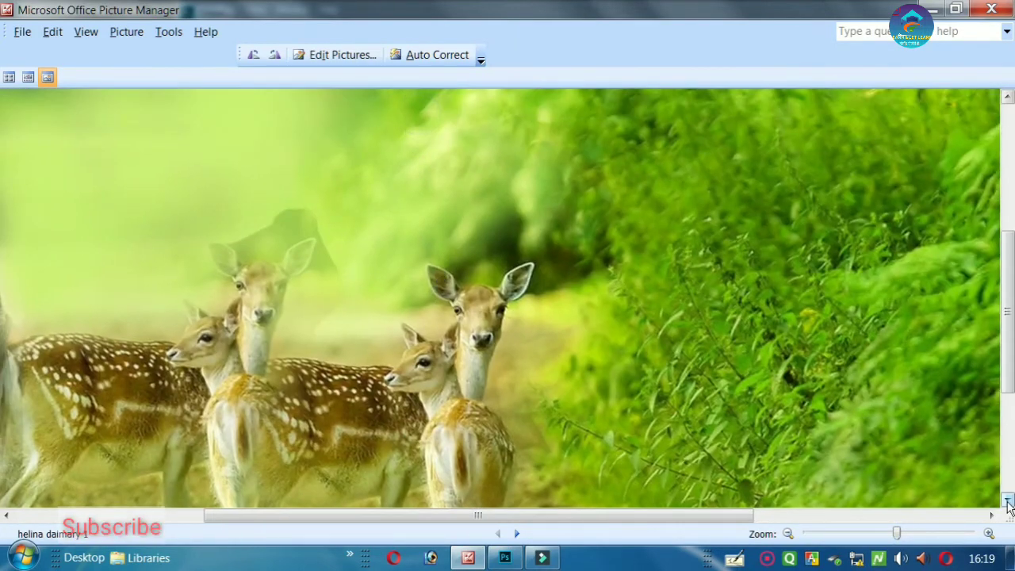
{"action": "left_click", "coordinate": [992, 9]}
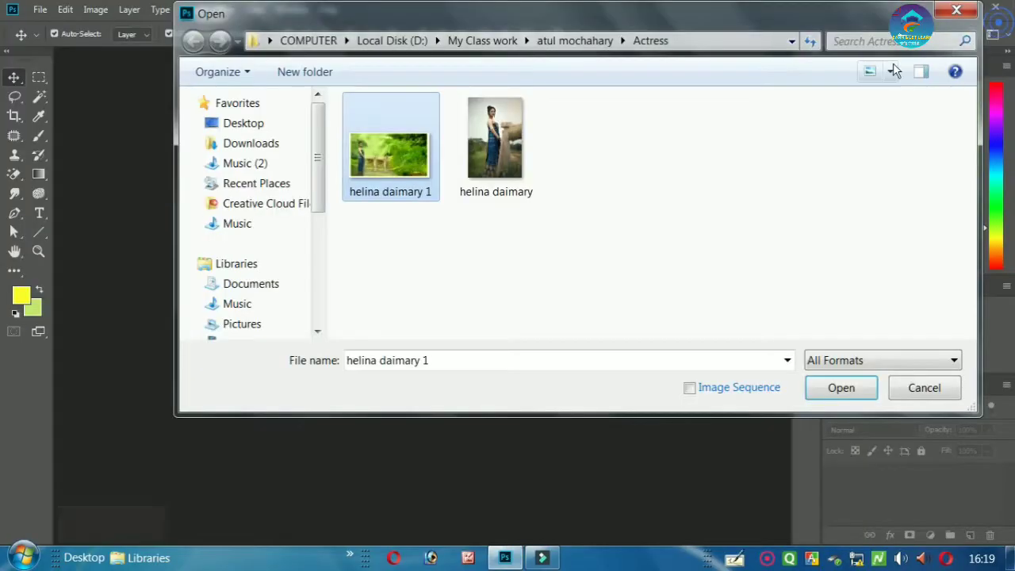
{"action": "double_click", "coordinate": [396, 151]}
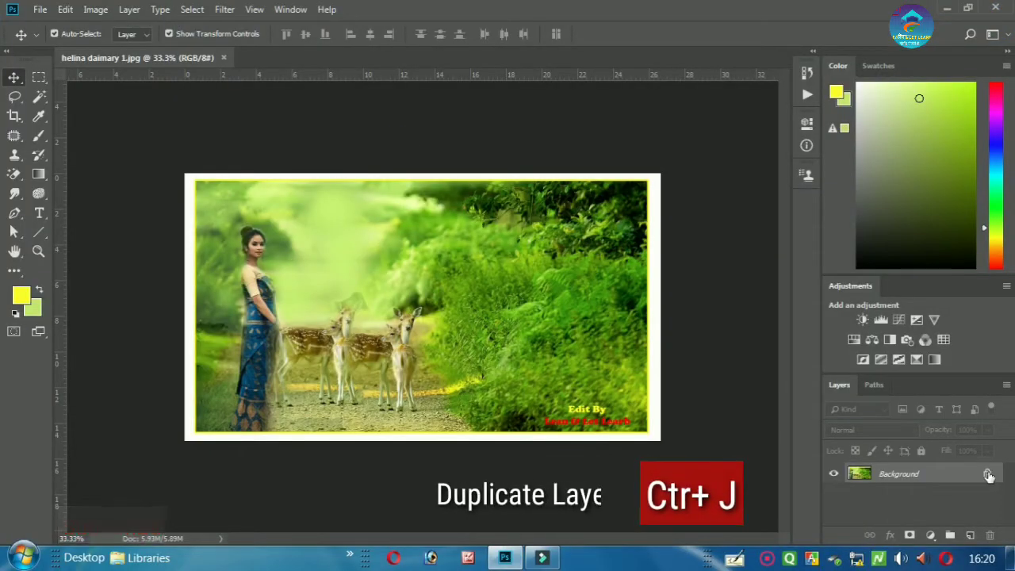
{"action": "key", "text": "ctrl+j"}
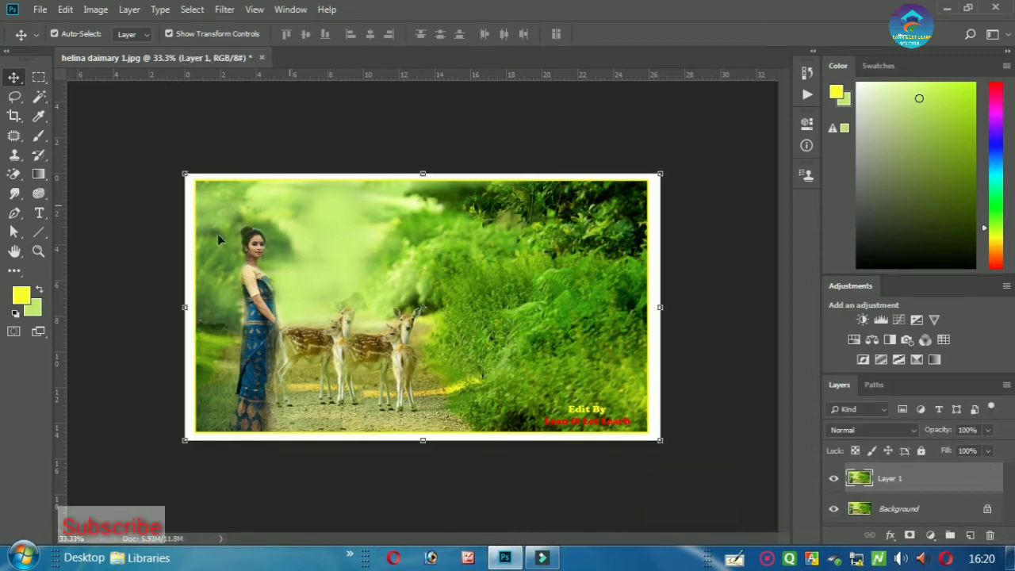
- Desaturate Layer 1 with Hue/Saturation, setting Saturation to -79
{"action": "left_click", "coordinate": [99, 10]}
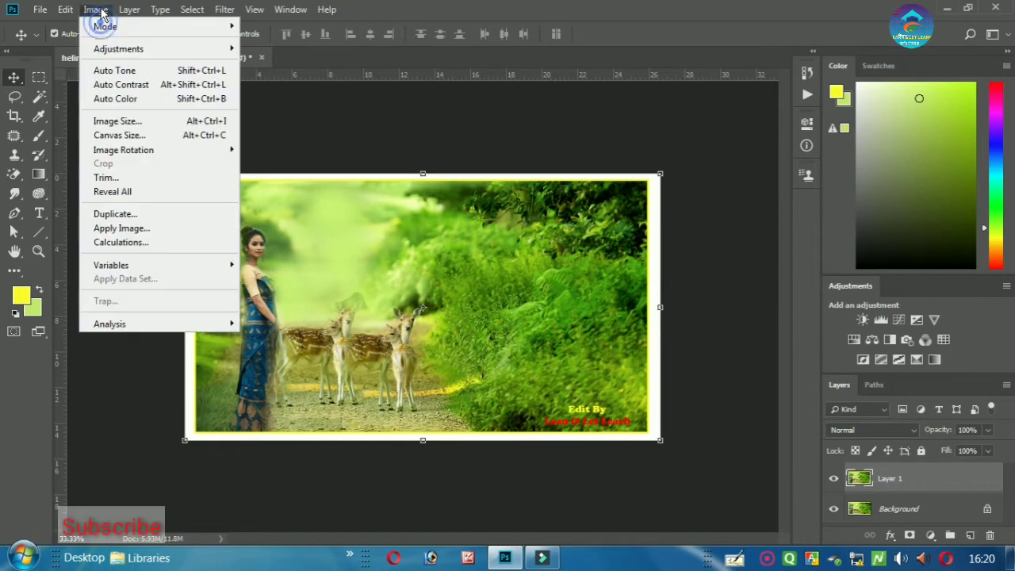
{"action": "mouse_move", "coordinate": [133, 50]}
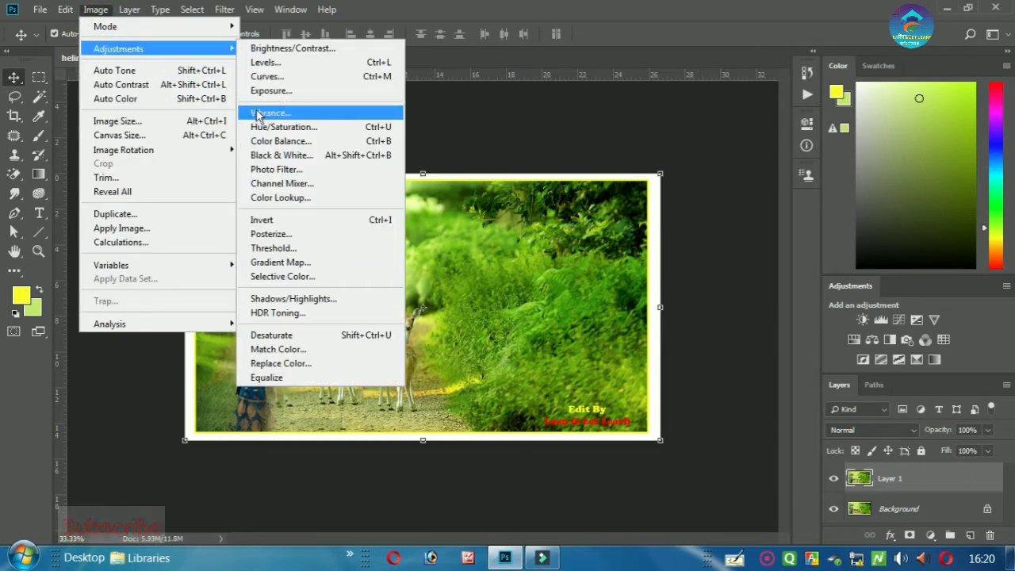
{"action": "left_click", "coordinate": [283, 128]}
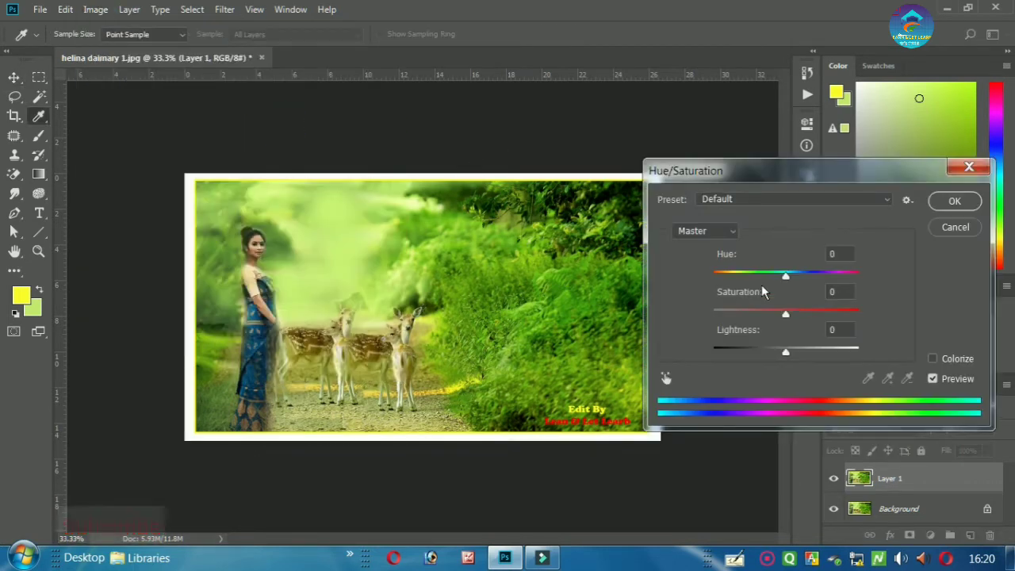
{"action": "left_click_drag", "start_coordinate": [773, 165], "coordinate": [778, 97]}
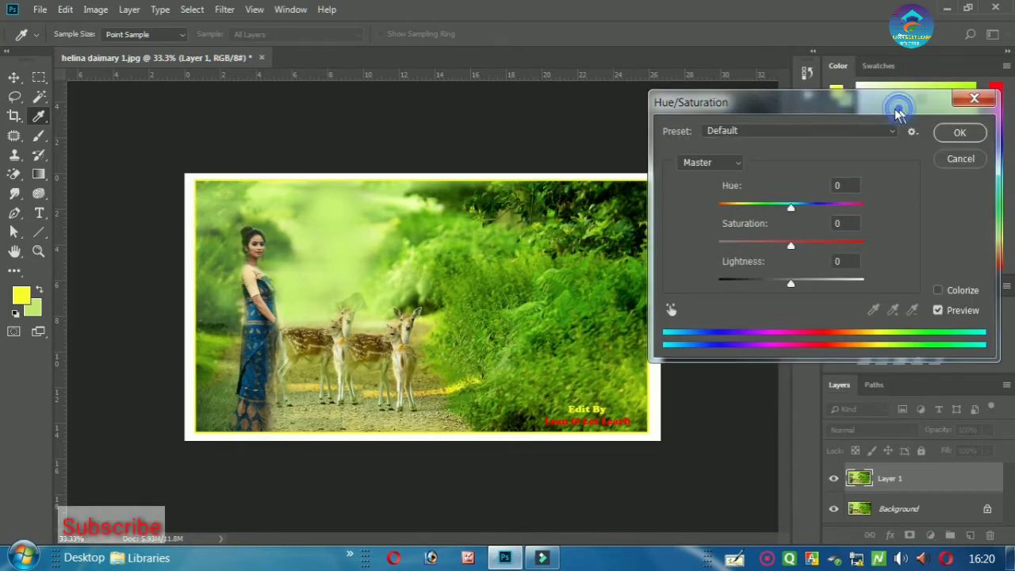
{"action": "left_click_drag", "start_coordinate": [897, 111], "coordinate": [881, 105]}
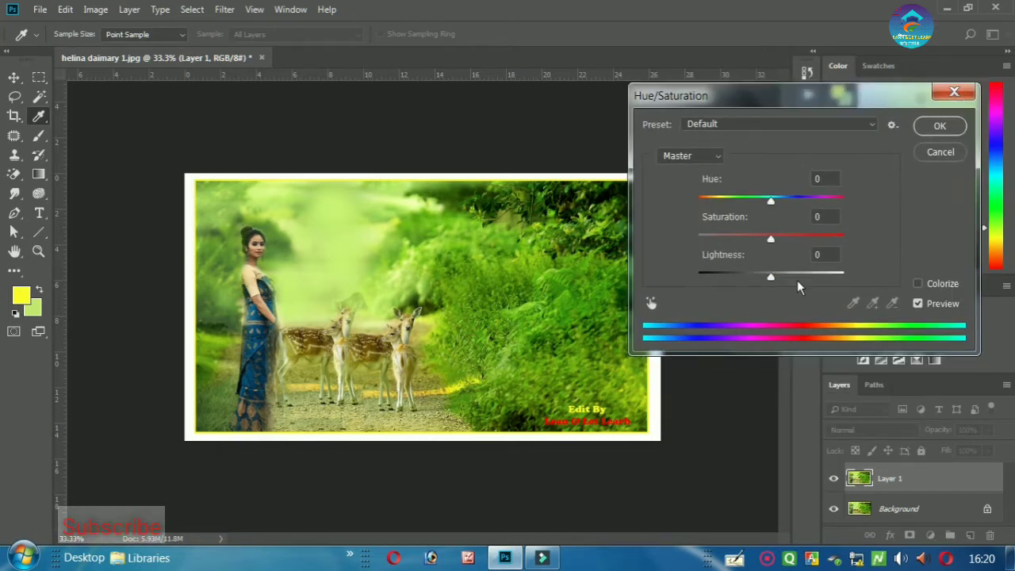
{"action": "left_click_drag", "start_coordinate": [770, 242], "coordinate": [721, 241]}
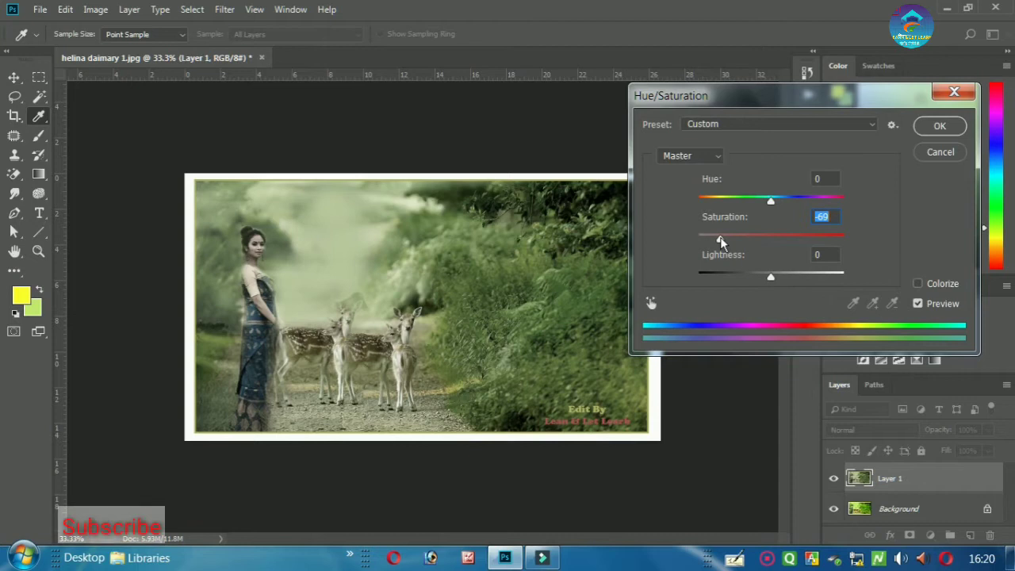
{"action": "mouse_move", "coordinate": [720, 242]}
{"action": "left_mouse_down"}
{"action": "mouse_move", "coordinate": [700, 244]}
{"action": "mouse_move", "coordinate": [720, 246]}
{"action": "left_mouse_up"}
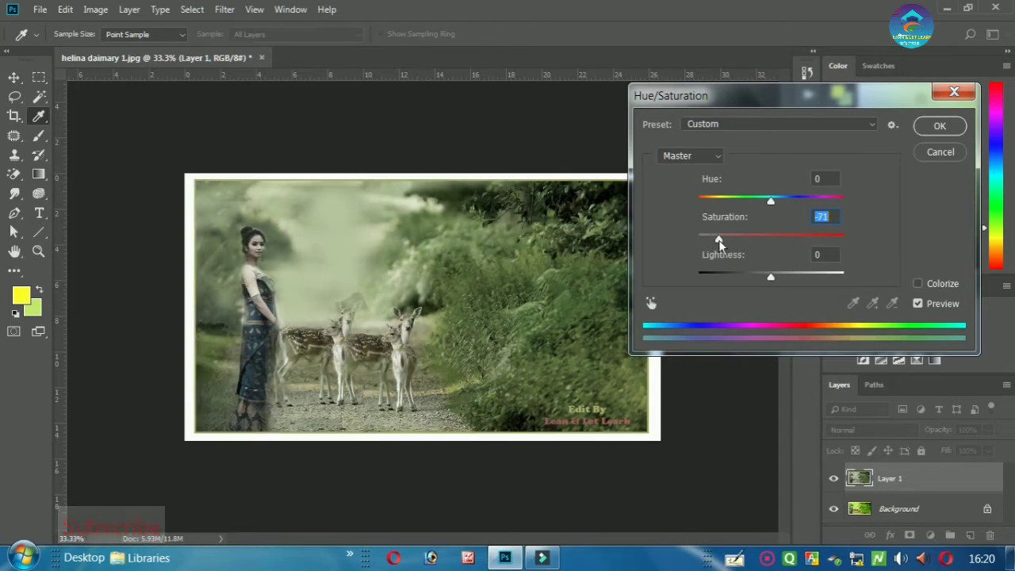
{"action": "left_click_drag", "start_coordinate": [888, 99], "coordinate": [873, 222]}
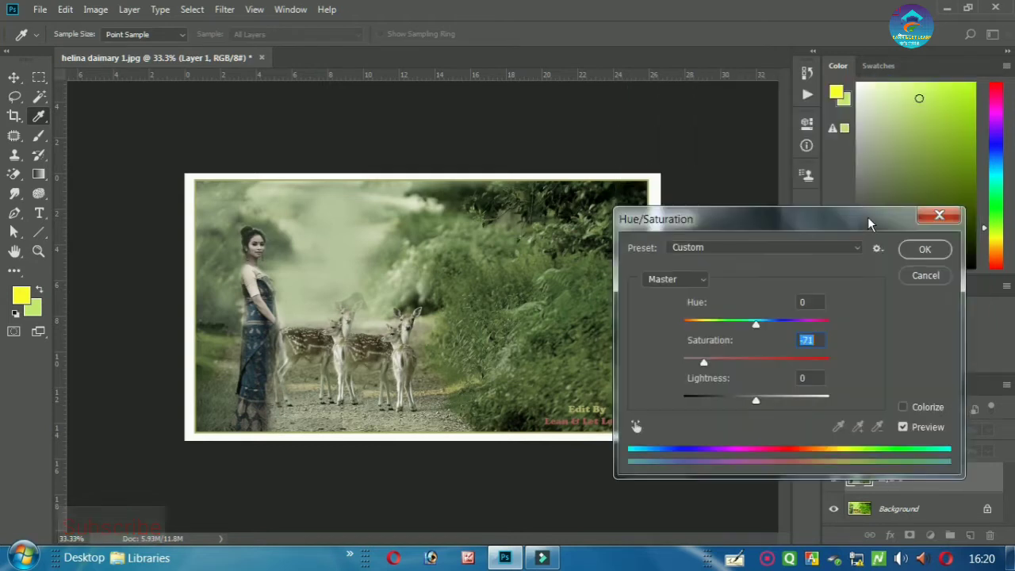
{"action": "left_click", "coordinate": [696, 364]}
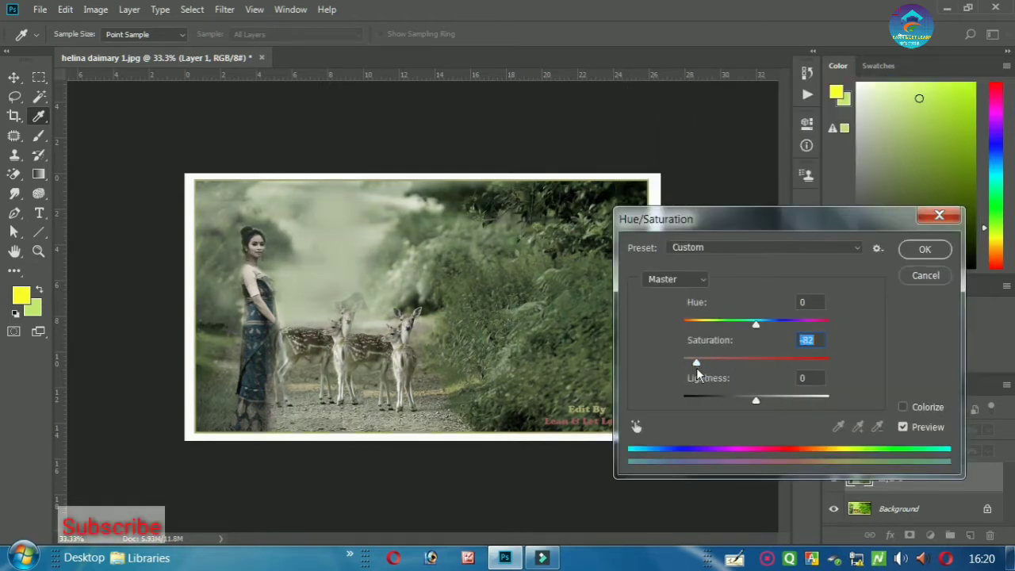
{"action": "left_click", "coordinate": [702, 362]}
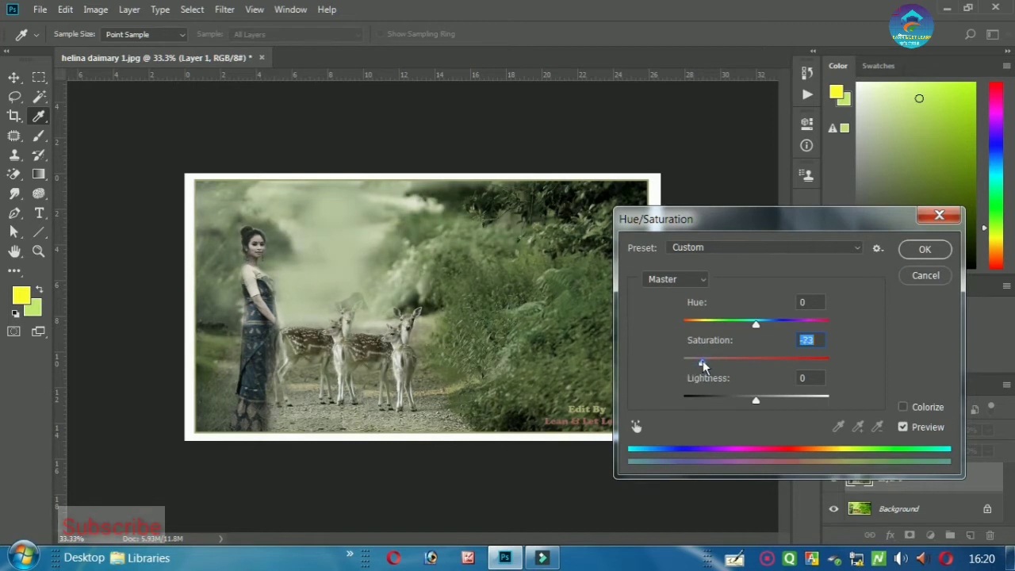
{"action": "left_click", "coordinate": [698, 362]}
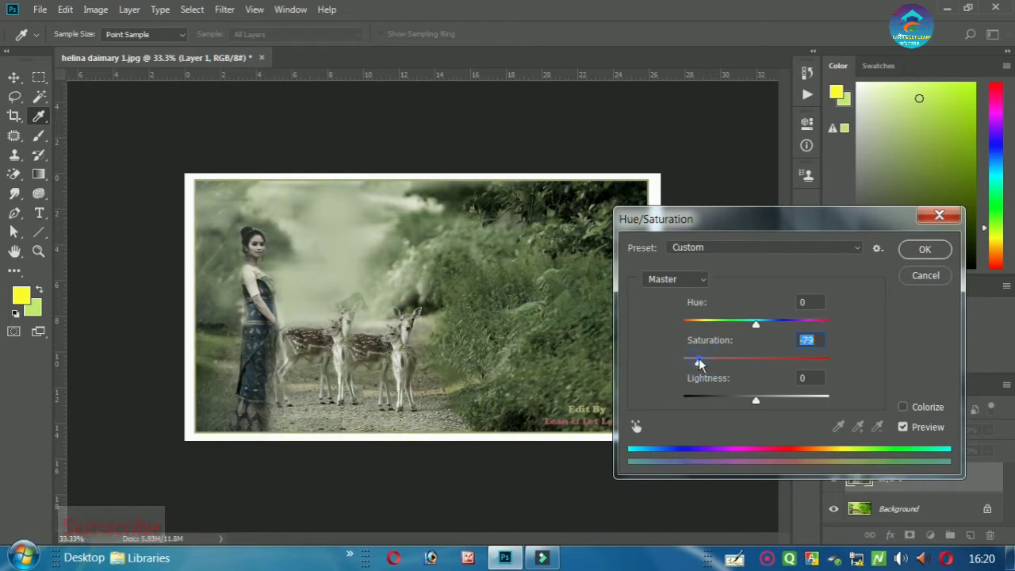
{"action": "left_click", "coordinate": [922, 250]}
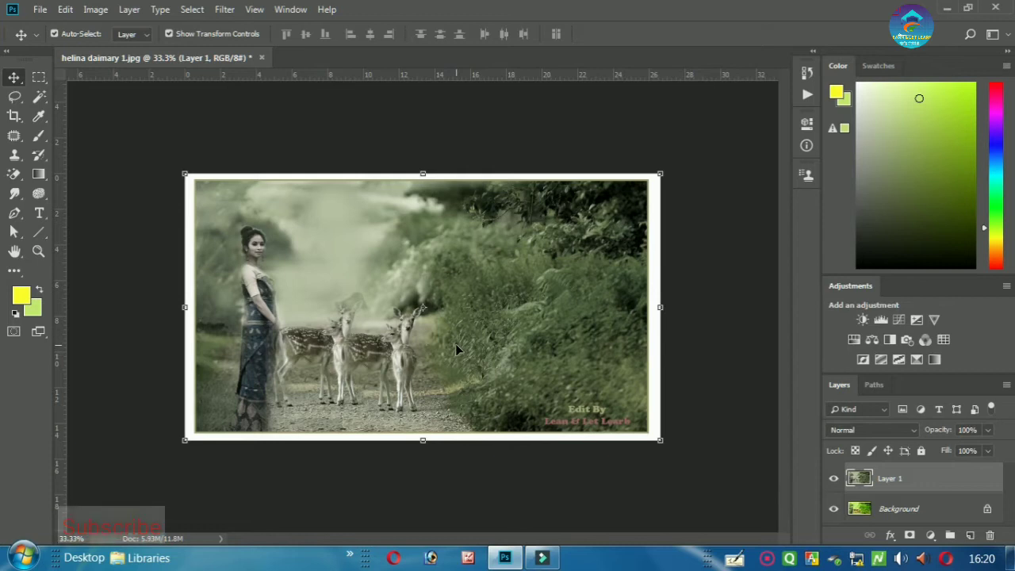
- Add a white layer mask to Layer 1 and choose the Brush Tool
{"action": "key", "text": "ctrl+plus"}
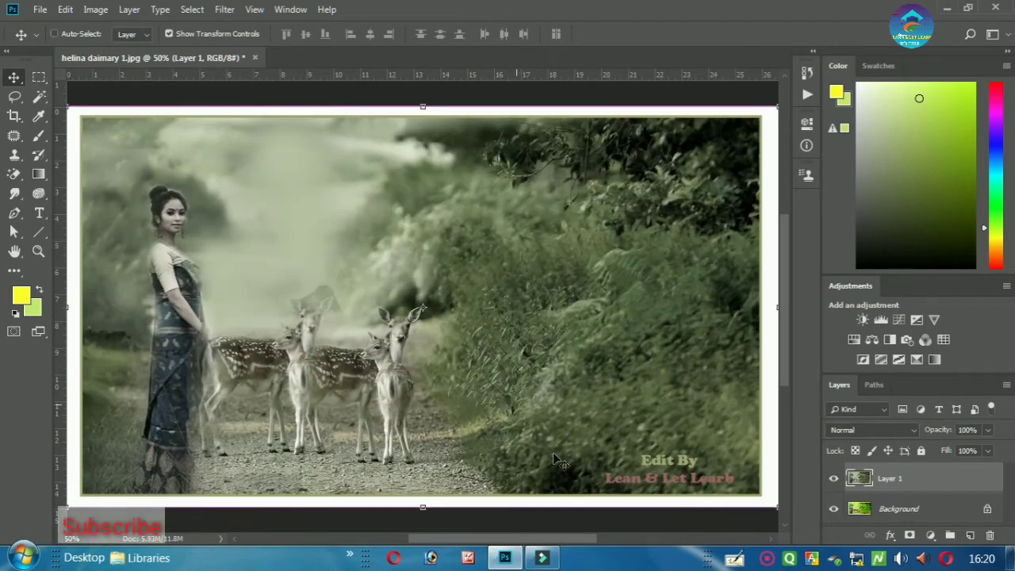
{"action": "left_click", "coordinate": [909, 537]}
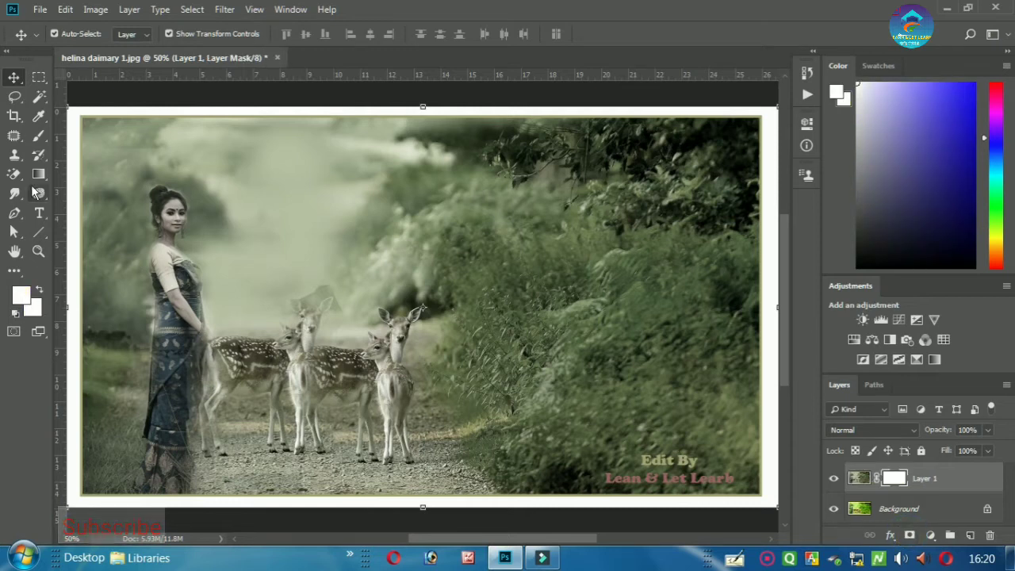
{"action": "left_click", "coordinate": [38, 135]}
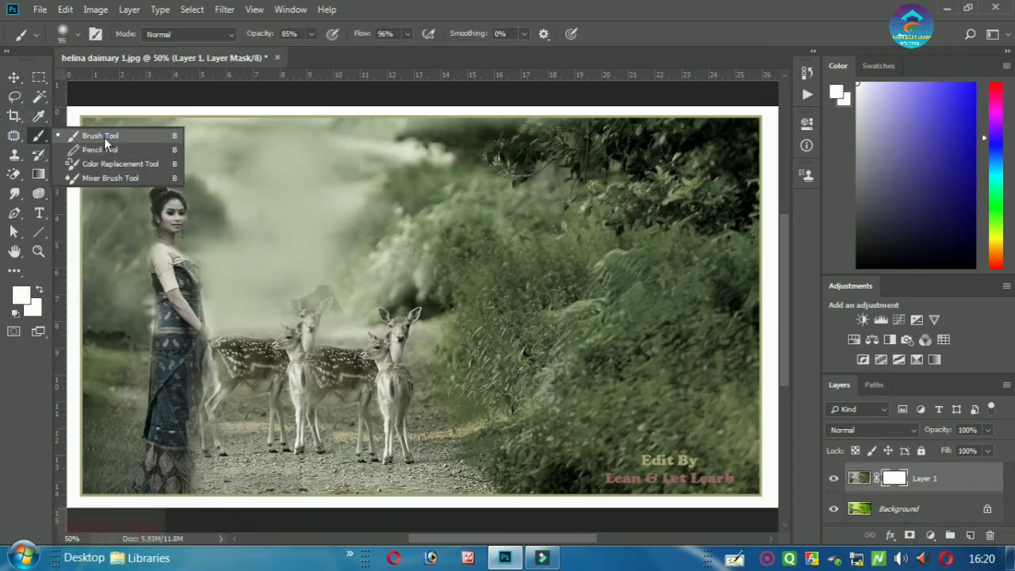
{"action": "left_click", "coordinate": [105, 138]}
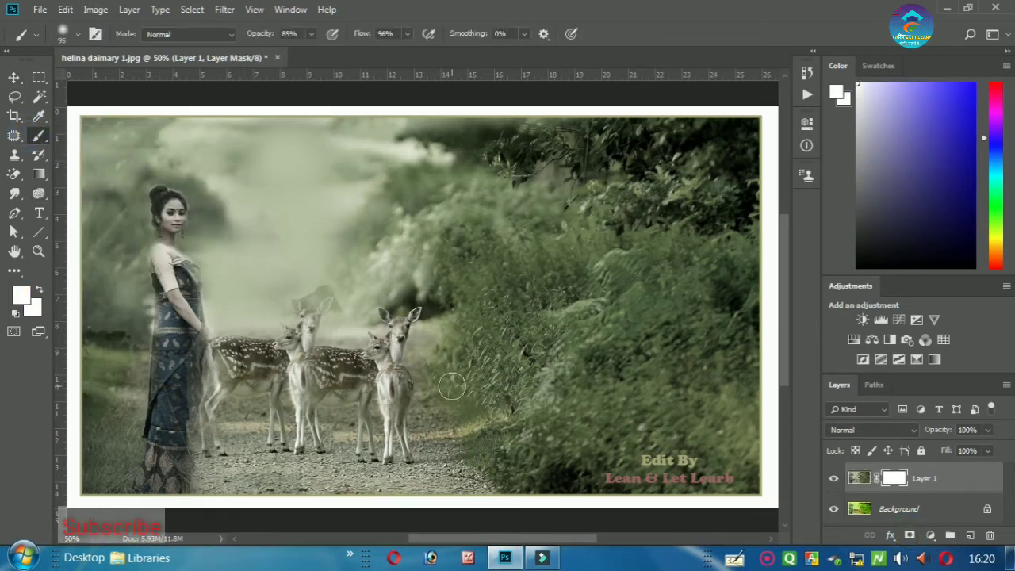
- Set the brush to 50% opacity, 50% flow and 196 px size
{"action": "scroll", "coordinate": [337, 388], "scroll_direction": "up", "scroll_amount": 3}
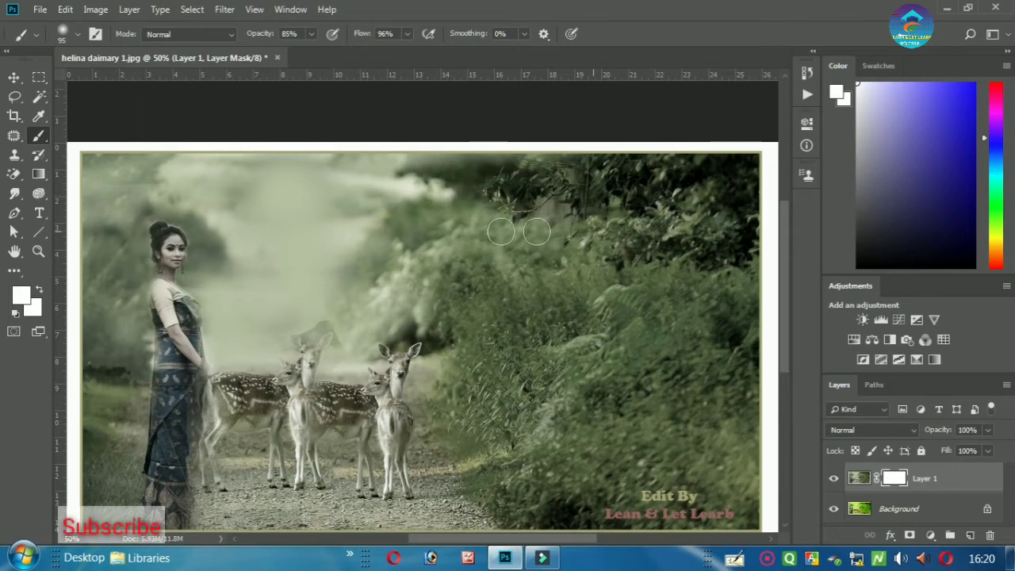
{"action": "key", "text": "ctrl+minus"}
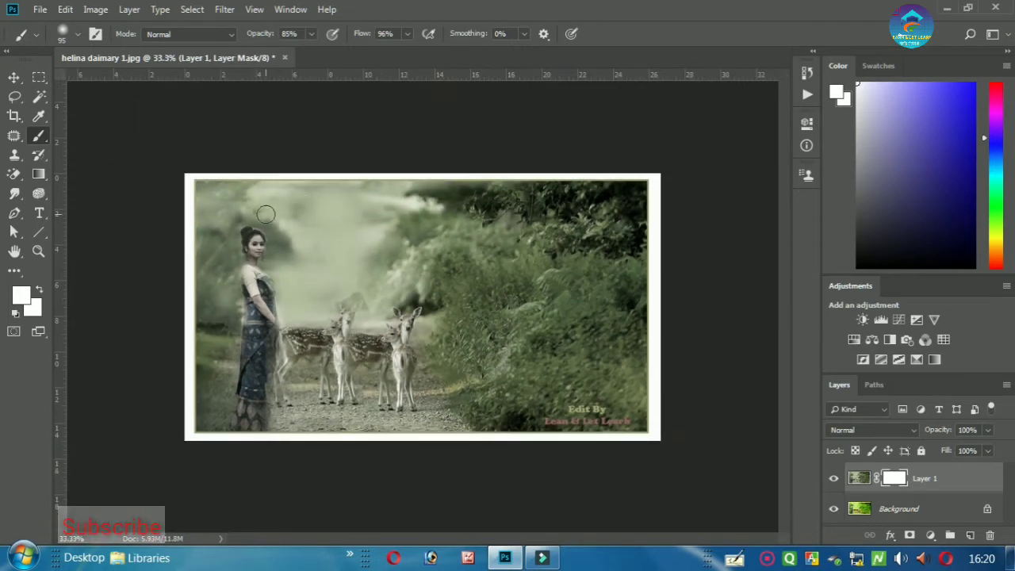
{"action": "left_click", "coordinate": [311, 34]}
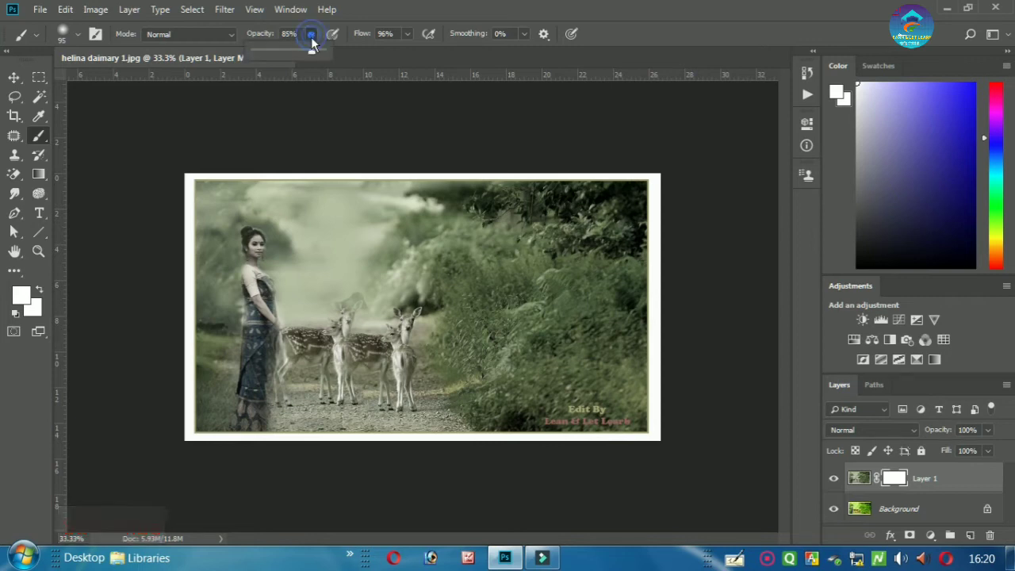
{"action": "left_click", "coordinate": [293, 38]}
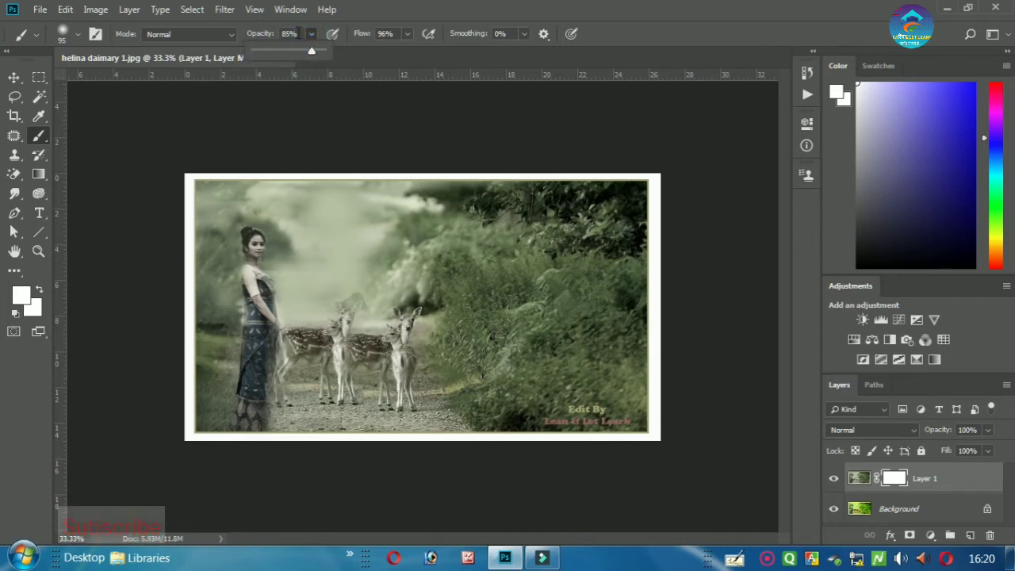
{"action": "type", "text": "50"}
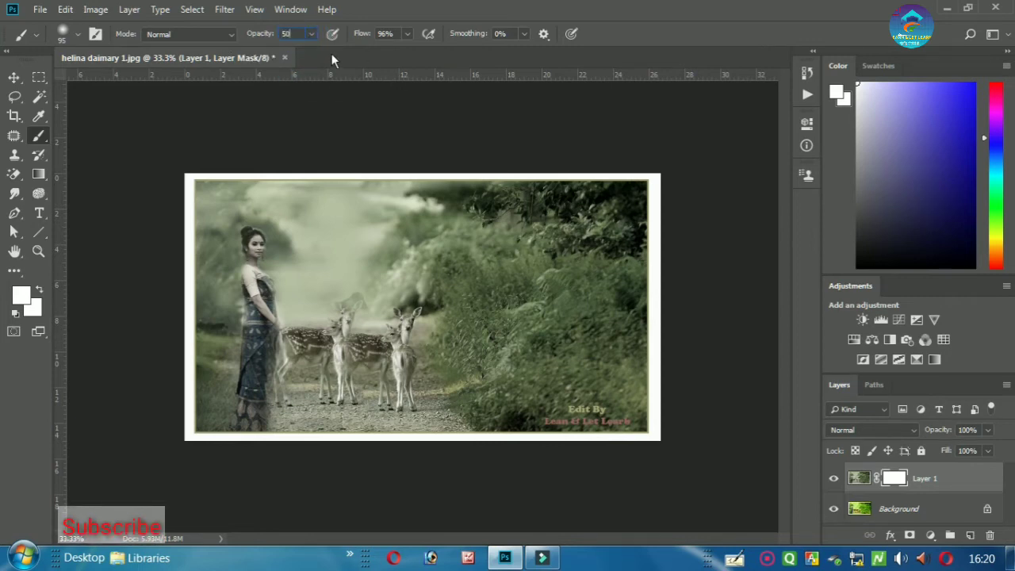
{"action": "left_click", "coordinate": [387, 33]}
{"action": "type", "text": "50"}
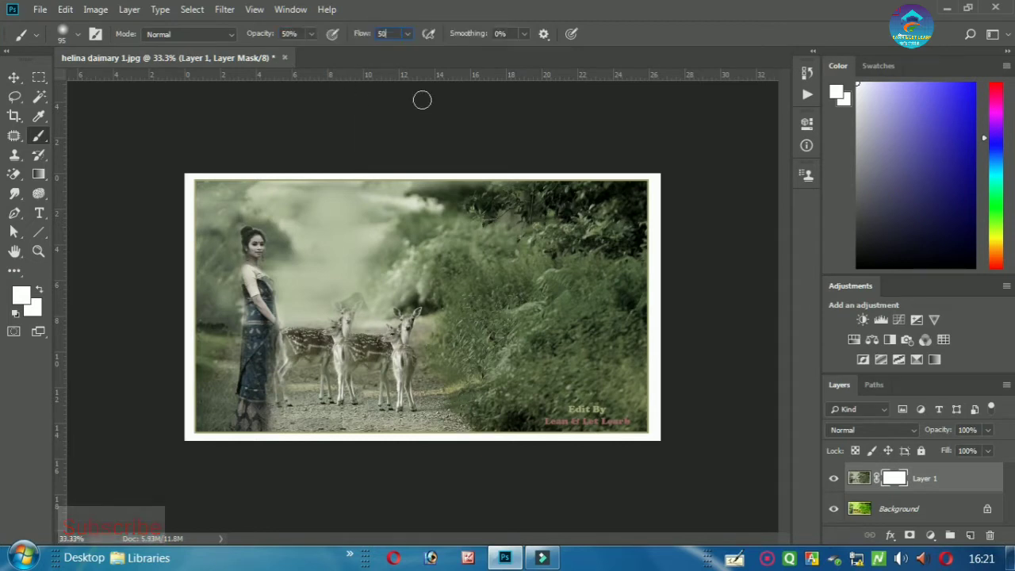
{"action": "right_click", "coordinate": [375, 201]}
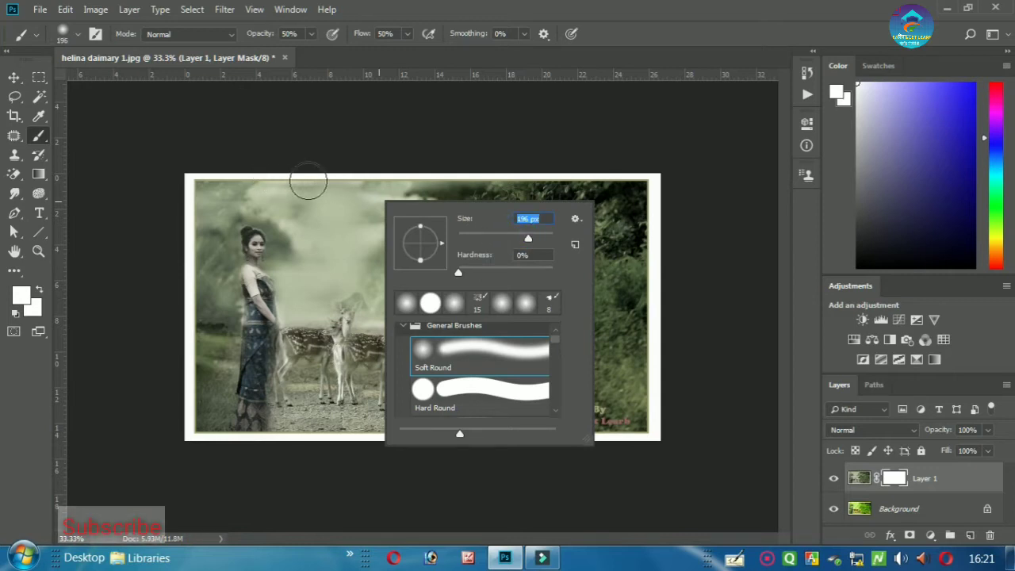
{"action": "left_click", "coordinate": [315, 177]}
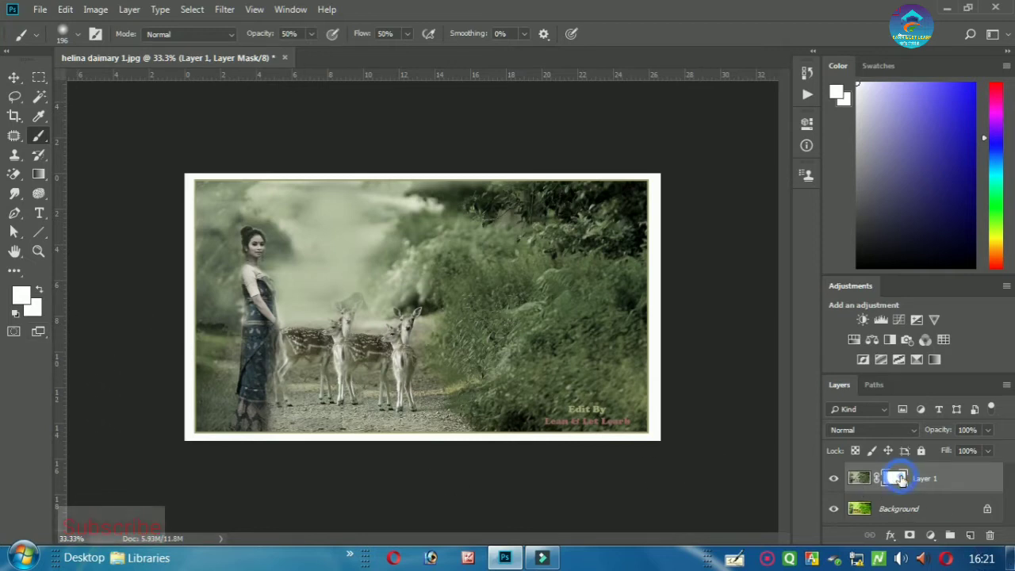
- Set the painting colour to black and paint the mask to blend the top-left foliage
{"action": "left_click", "coordinate": [22, 297]}
{"action": "left_click_drag", "start_coordinate": [679, 363], "coordinate": [802, 499]}
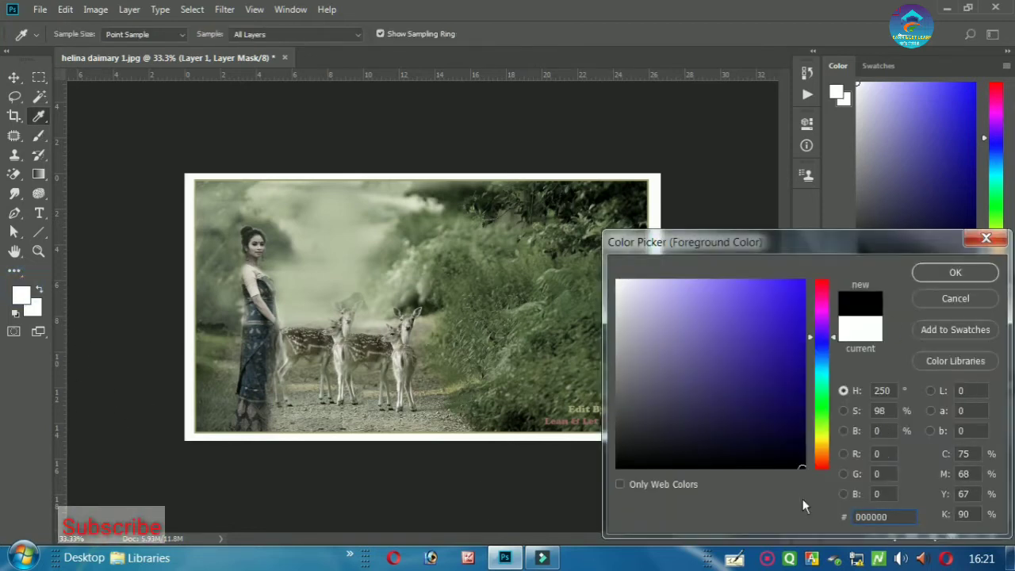
{"action": "left_click", "coordinate": [958, 271]}
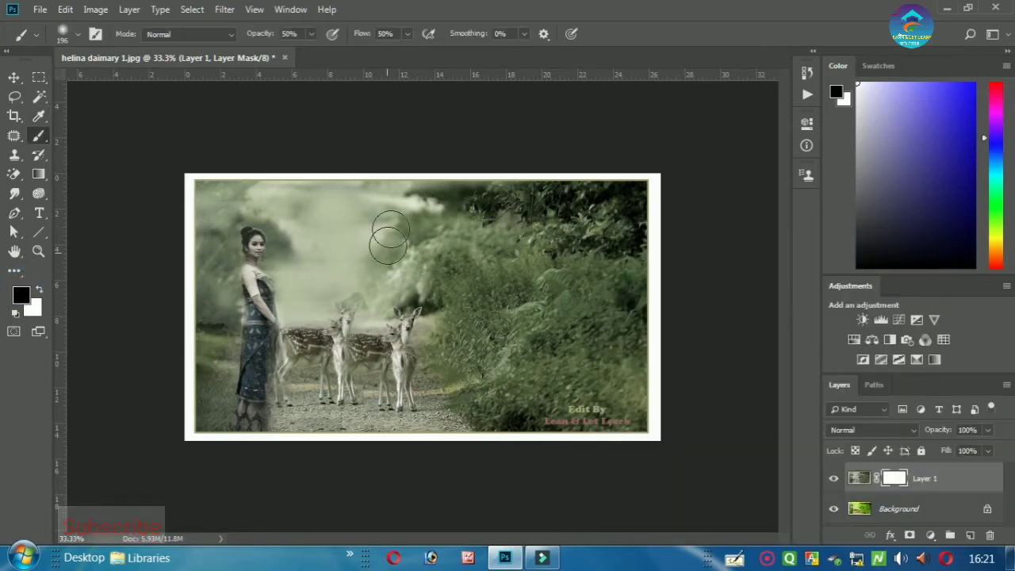
{"action": "mouse_move", "coordinate": [408, 199]}
{"action": "left_mouse_down"}
{"action": "mouse_move", "coordinate": [590, 181]}
{"action": "mouse_move", "coordinate": [499, 193]}
{"action": "mouse_move", "coordinate": [384, 182]}
{"action": "mouse_move", "coordinate": [226, 195]}
{"action": "mouse_move", "coordinate": [242, 201]}
{"action": "mouse_move", "coordinate": [203, 205]}
{"action": "mouse_move", "coordinate": [150, 187]}
{"action": "mouse_move", "coordinate": [486, 170]}
{"action": "mouse_move", "coordinate": [505, 189]}
{"action": "mouse_move", "coordinate": [568, 184]}
{"action": "mouse_move", "coordinate": [612, 163]}
{"action": "mouse_move", "coordinate": [594, 168]}
{"action": "mouse_move", "coordinate": [652, 176]}
{"action": "mouse_move", "coordinate": [459, 215]}
{"action": "mouse_move", "coordinate": [639, 180]}
{"action": "mouse_move", "coordinate": [652, 185]}
{"action": "mouse_move", "coordinate": [585, 219]}
{"action": "mouse_move", "coordinate": [628, 204]}
{"action": "mouse_move", "coordinate": [664, 240]}
{"action": "left_mouse_up"}
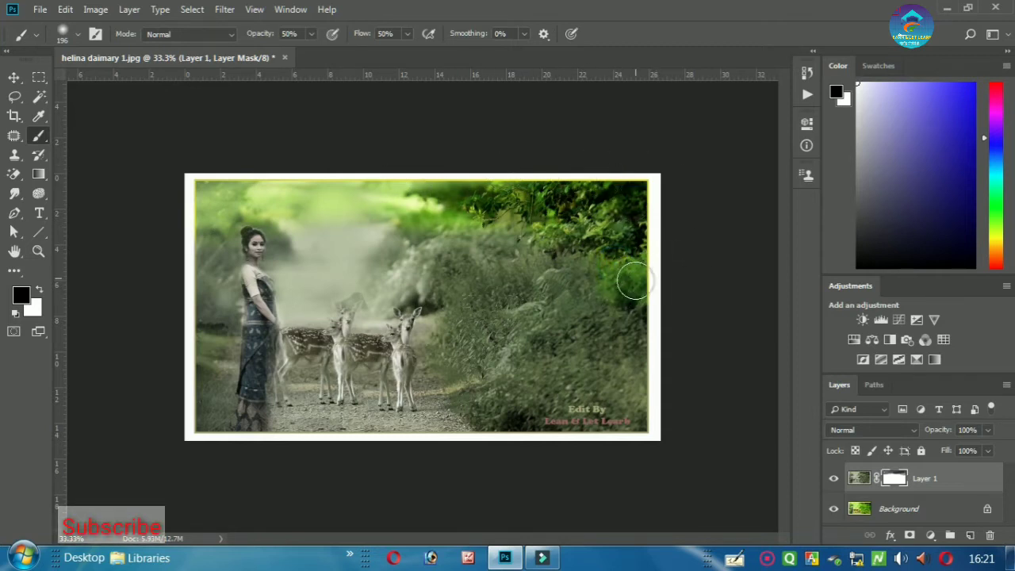
{"action": "left_click", "coordinate": [710, 232]}
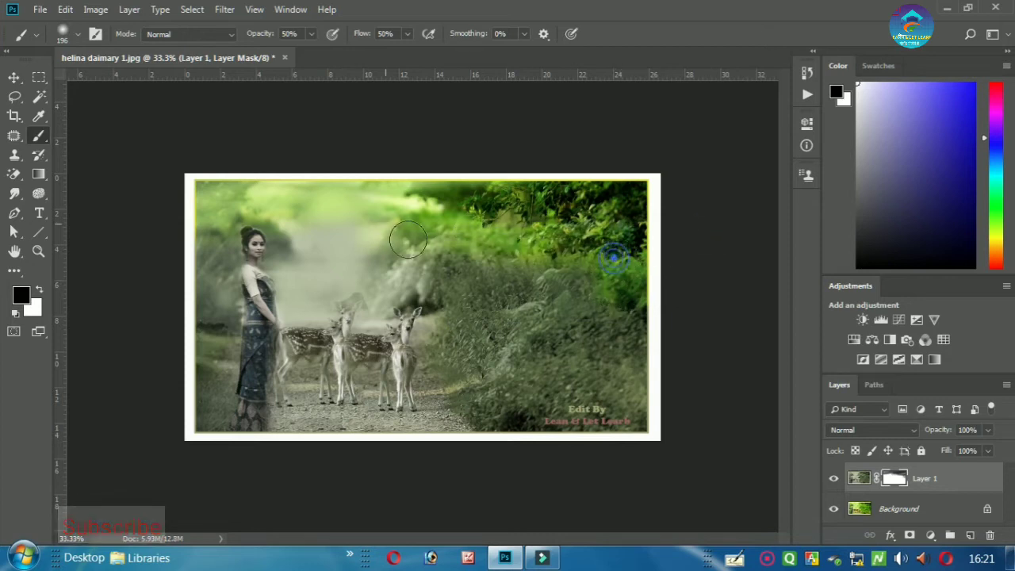
{"action": "left_click_drag", "start_coordinate": [634, 287], "coordinate": [325, 208]}
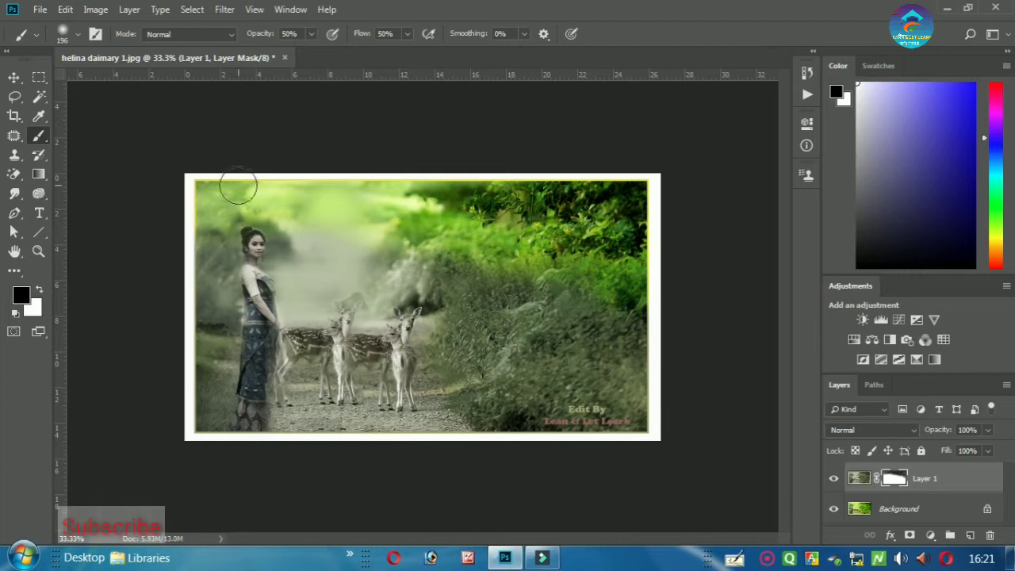
- Set the soft brush to 111 px, 30% opacity and 45% flow
{"action": "right_click", "coordinate": [412, 243]}
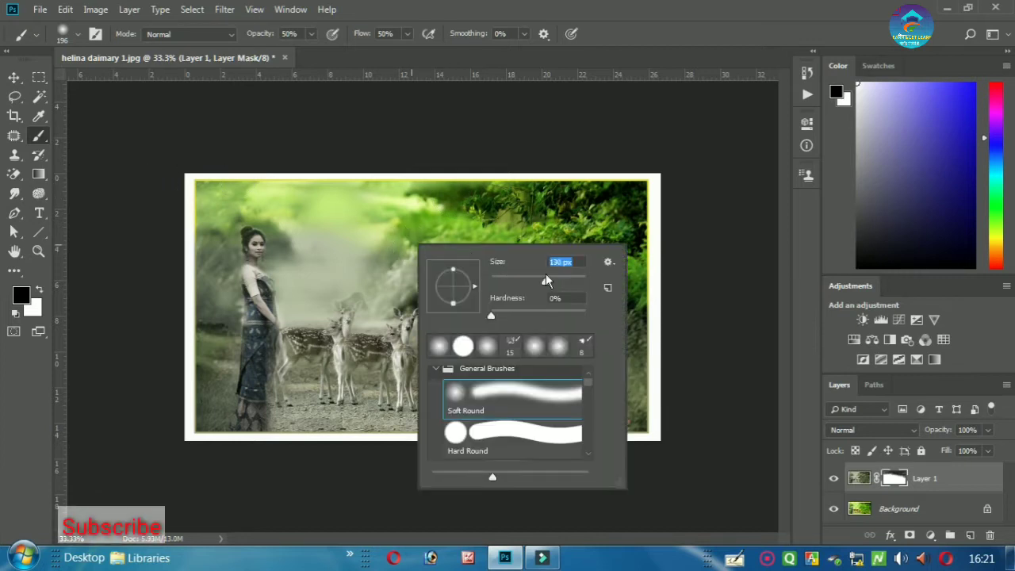
{"action": "left_click", "coordinate": [292, 33]}
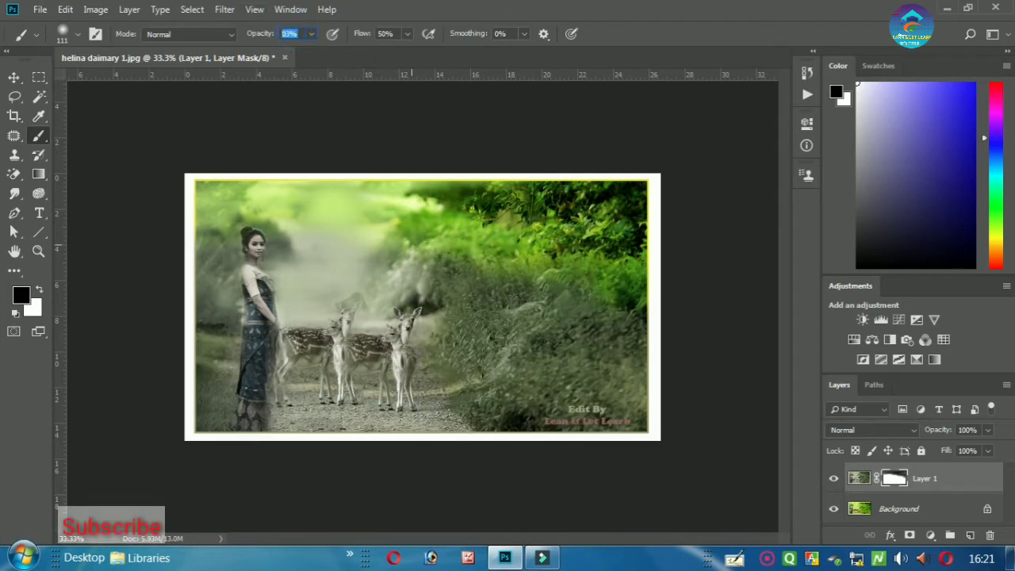
{"action": "type", "text": "30"}
{"action": "left_click", "coordinate": [393, 37]}
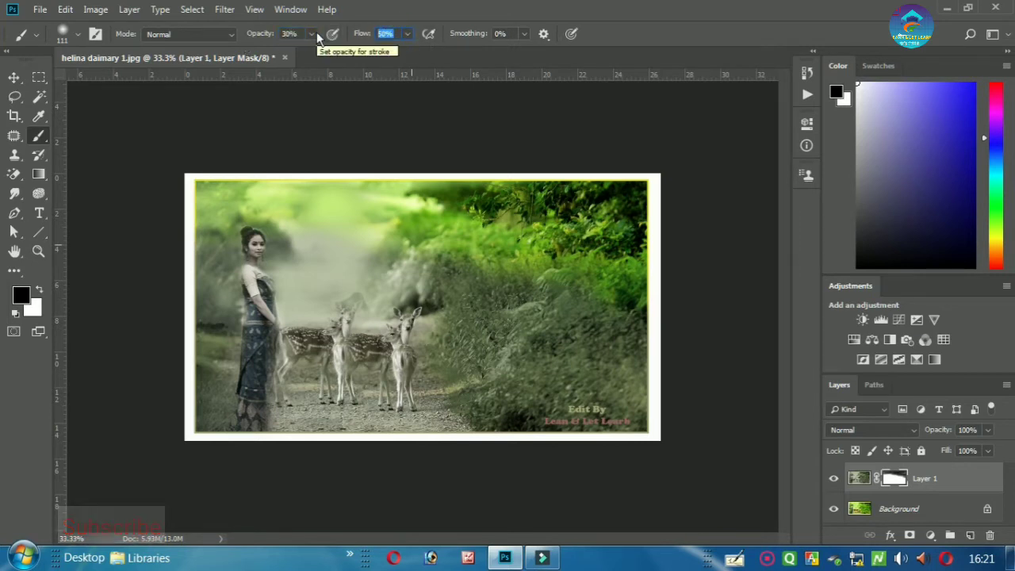
{"action": "type", "text": "45"}
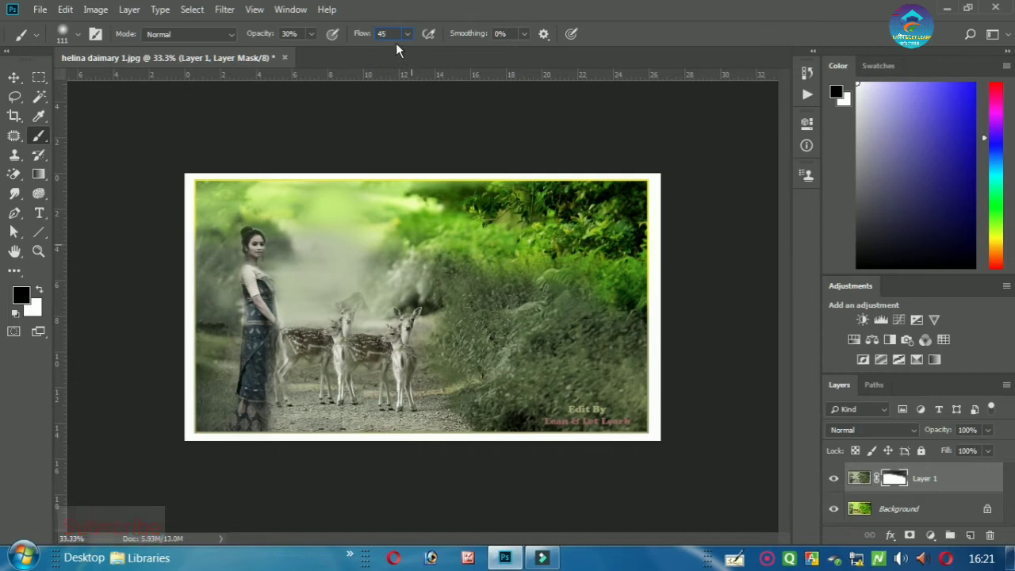
{"action": "right_click", "coordinate": [384, 242]}
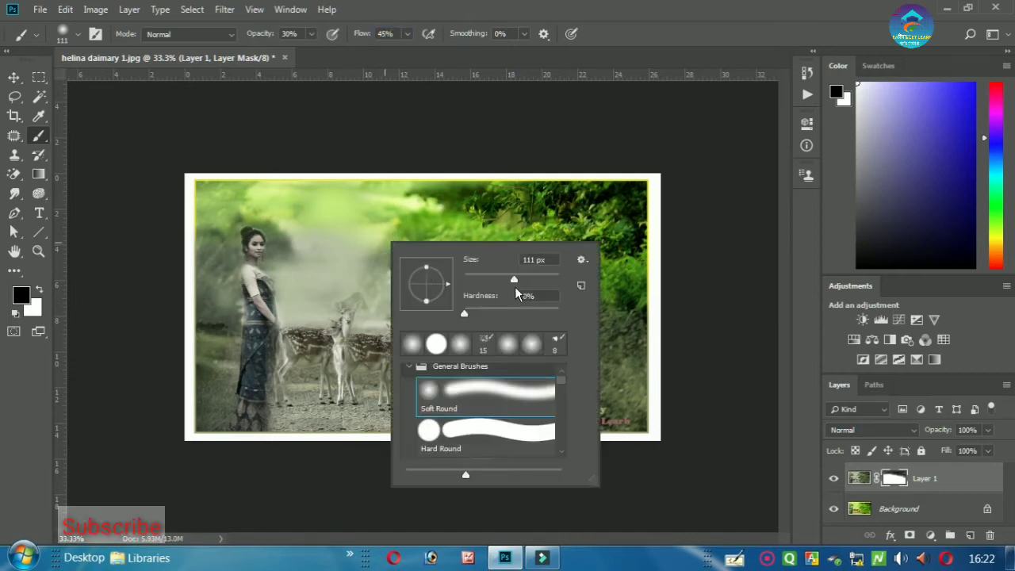
- Enlarge the brush to 149 px and soften the haze around the woman's head
{"action": "left_click_drag", "start_coordinate": [521, 283], "coordinate": [528, 283]}
{"action": "left_click", "coordinate": [315, 237]}
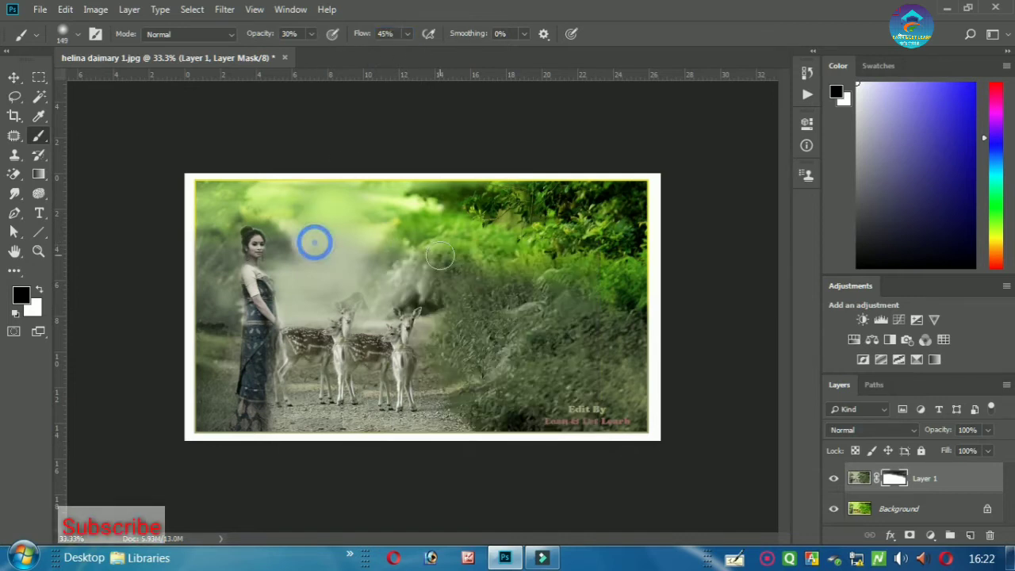
{"action": "left_click_drag", "start_coordinate": [345, 231], "coordinate": [369, 238]}
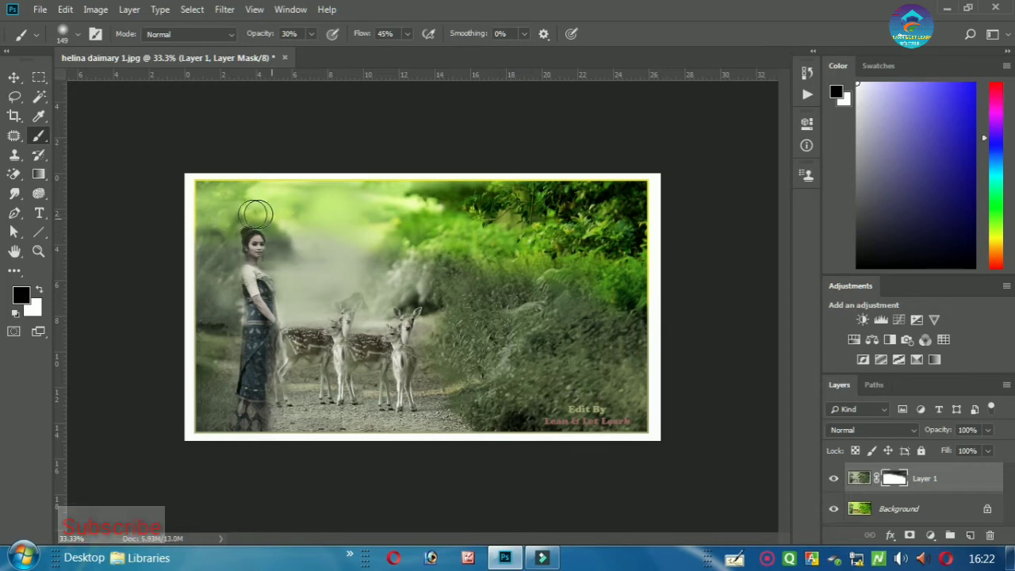
{"action": "mouse_move", "coordinate": [249, 204]}
{"action": "left_mouse_down"}
{"action": "mouse_move", "coordinate": [380, 252]}
{"action": "mouse_move", "coordinate": [362, 233]}
{"action": "left_mouse_up"}
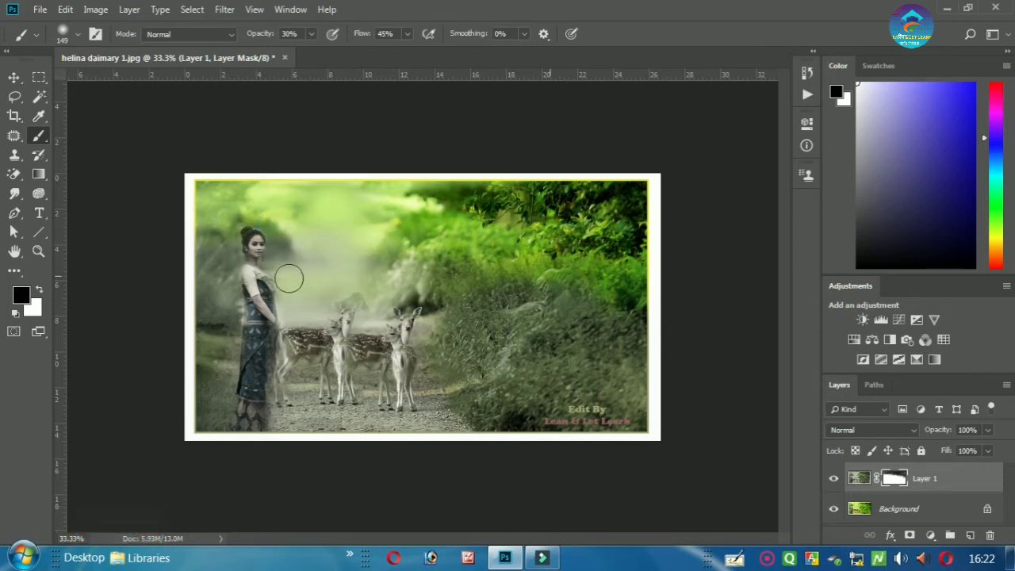
{"action": "key", "text": "ctrl+plus"}
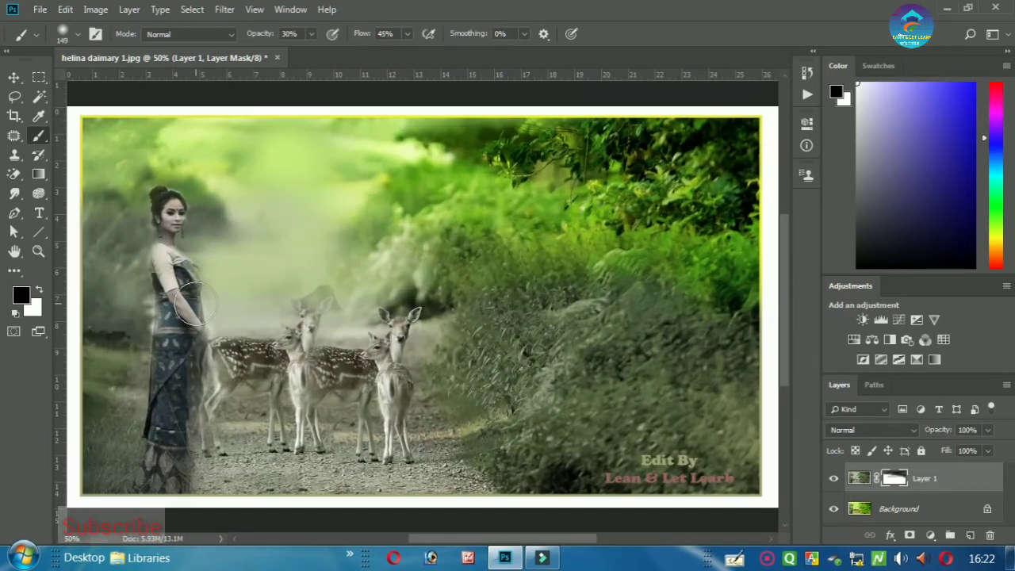
{"action": "left_click_drag", "start_coordinate": [280, 294], "coordinate": [515, 316]}
{"action": "mouse_move", "coordinate": [462, 236]}
{"action": "left_mouse_down"}
{"action": "mouse_move", "coordinate": [444, 210]}
{"action": "mouse_move", "coordinate": [469, 229]}
{"action": "mouse_move", "coordinate": [466, 250]}
{"action": "mouse_move", "coordinate": [391, 183]}
{"action": "mouse_move", "coordinate": [370, 185]}
{"action": "mouse_move", "coordinate": [353, 212]}
{"action": "mouse_move", "coordinate": [377, 214]}
{"action": "mouse_move", "coordinate": [371, 453]}
{"action": "mouse_move", "coordinate": [334, 253]}
{"action": "mouse_move", "coordinate": [325, 295]}
{"action": "mouse_move", "coordinate": [337, 293]}
{"action": "mouse_move", "coordinate": [346, 499]}
{"action": "mouse_move", "coordinate": [405, 275]}
{"action": "mouse_move", "coordinate": [355, 497]}
{"action": "mouse_move", "coordinate": [434, 319]}
{"action": "mouse_move", "coordinate": [394, 294]}
{"action": "mouse_move", "coordinate": [451, 375]}
{"action": "mouse_move", "coordinate": [373, 390]}
{"action": "mouse_move", "coordinate": [351, 441]}
{"action": "mouse_move", "coordinate": [443, 418]}
{"action": "mouse_move", "coordinate": [523, 430]}
{"action": "left_mouse_up"}
- Blend the mask around the middle deer's head, the lower-right bushes and above the woman
{"action": "key", "text": "ctrl+plus"}
{"action": "key", "text": "ctrl+minus"}
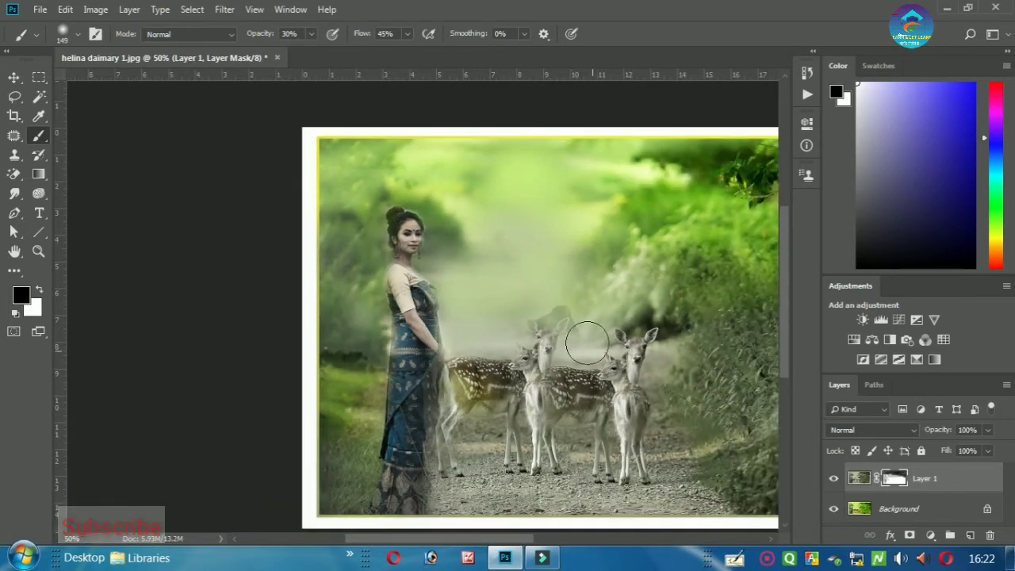
{"action": "left_click_drag", "start_coordinate": [545, 330], "coordinate": [543, 310]}
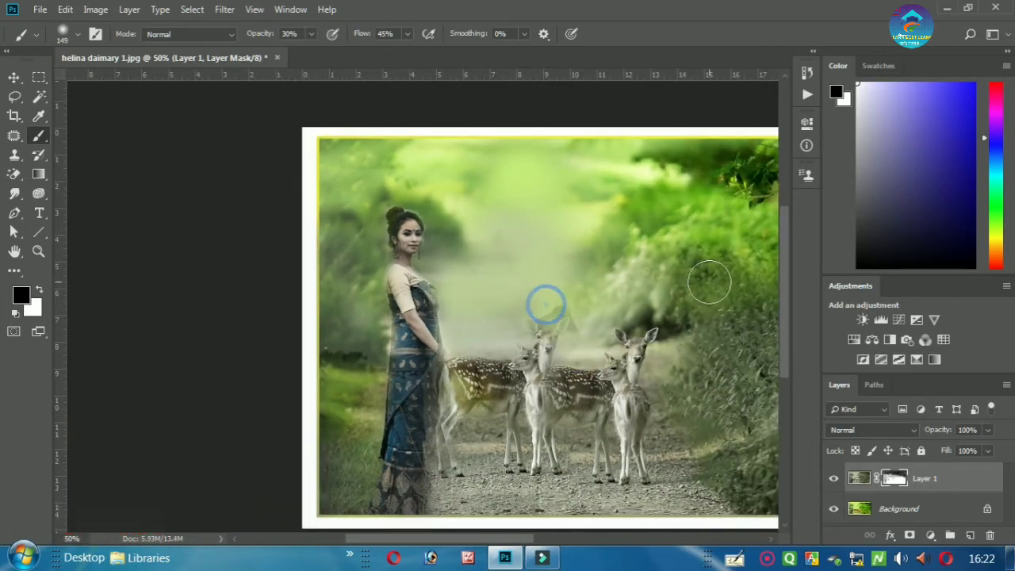
{"action": "key", "text": "ctrl+minus"}
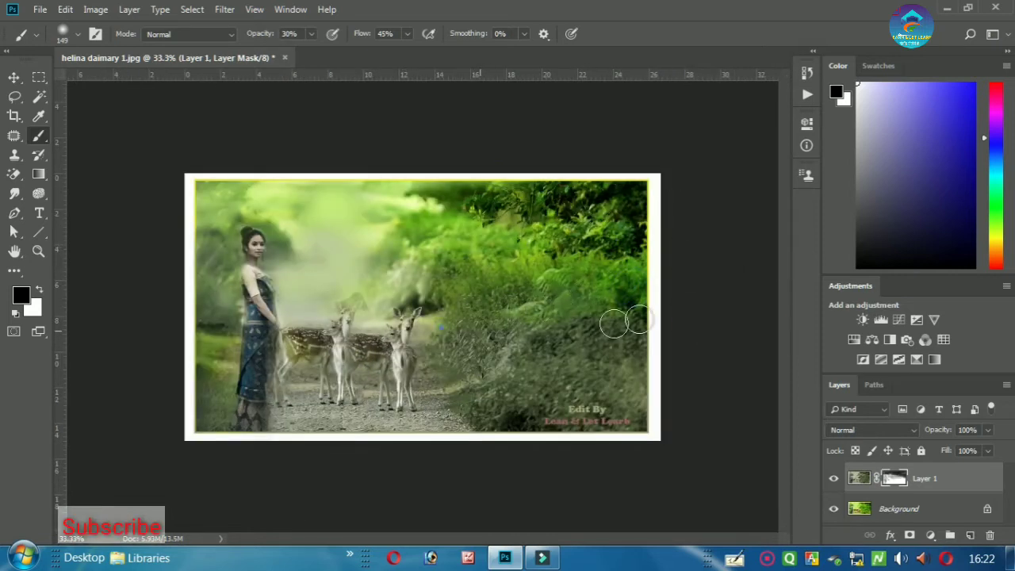
{"action": "left_click_drag", "start_coordinate": [632, 384], "coordinate": [578, 378]}
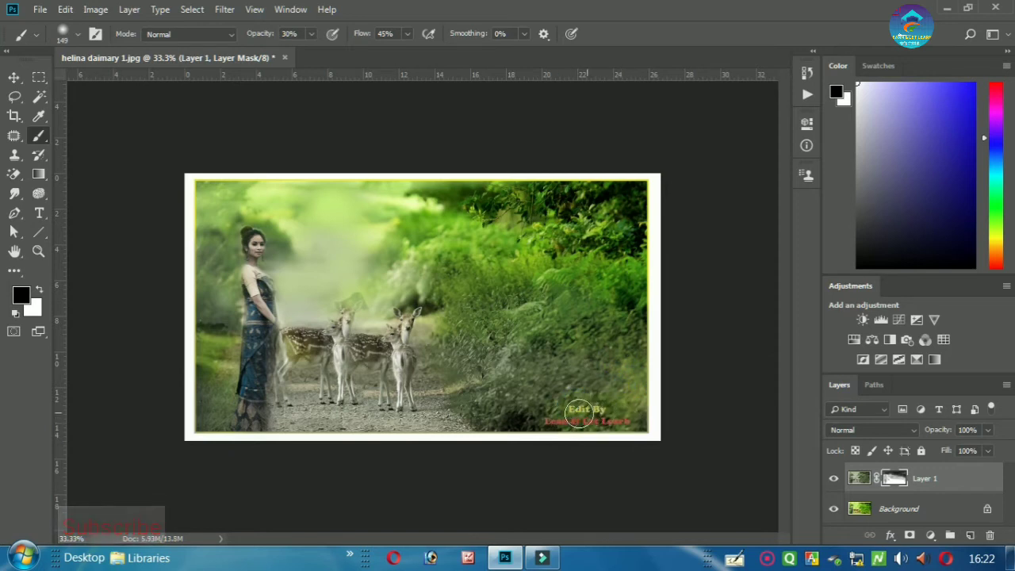
{"action": "left_click", "coordinate": [254, 210]}
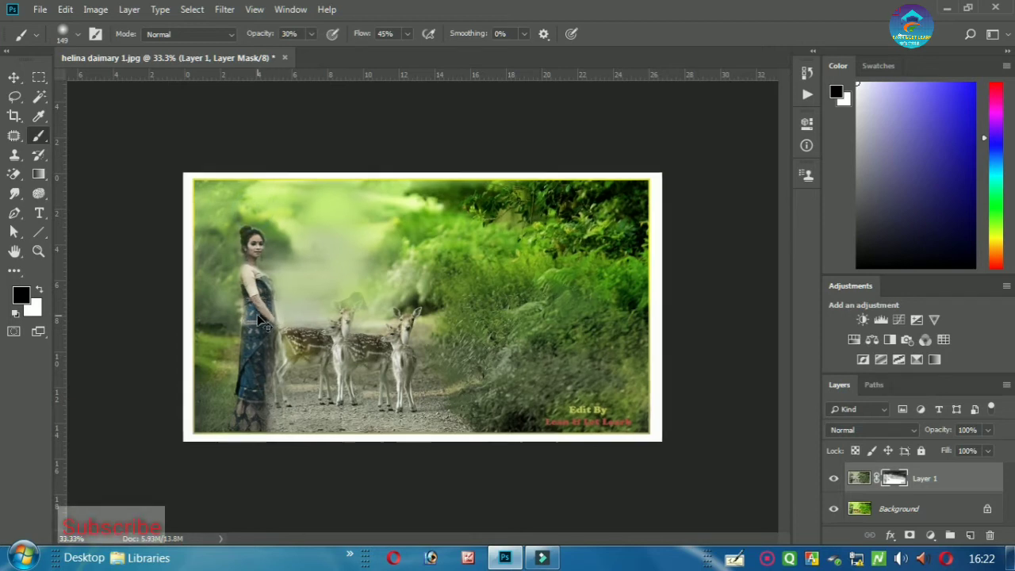
- Shrink the brush to 66 px and soften the mask over the woman's shoulder, face and the deer
{"action": "key", "text": "ctrl+plus"}
{"action": "key", "text": "ctrl+plus"}
{"action": "left_click_drag", "start_coordinate": [282, 301], "coordinate": [315, 303]}
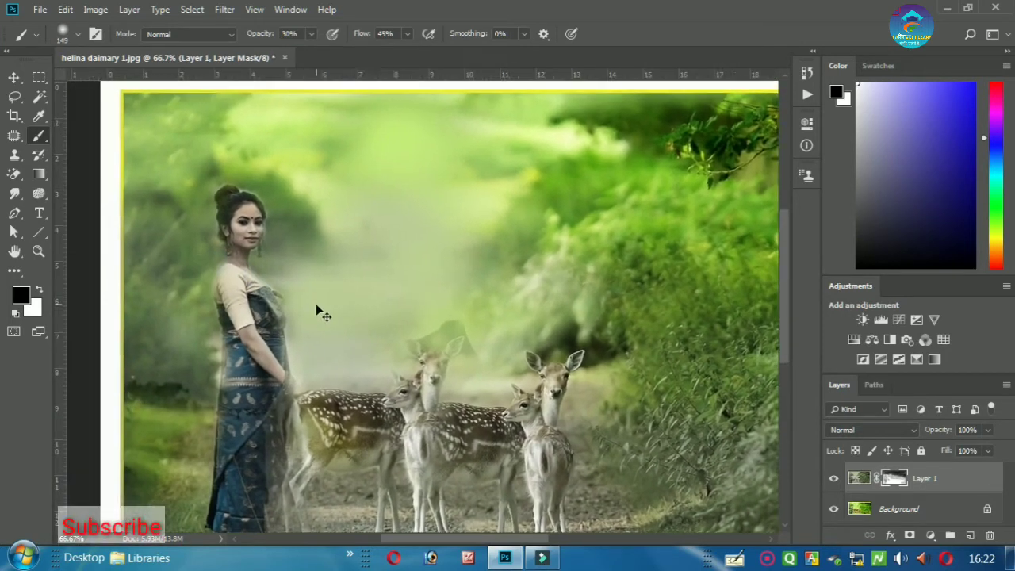
{"action": "key", "text": "ctrl+plus"}
{"action": "right_click", "coordinate": [186, 338]}
{"action": "left_click_drag", "start_coordinate": [326, 338], "coordinate": [294, 335]}
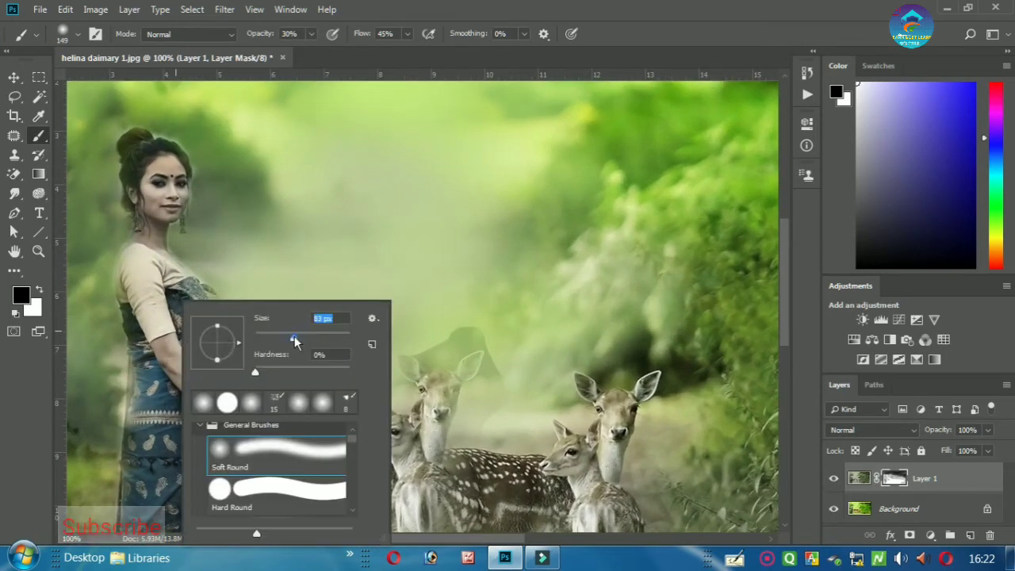
{"action": "left_click", "coordinate": [136, 291]}
{"action": "mouse_move", "coordinate": [145, 278]}
{"action": "left_mouse_down"}
{"action": "mouse_move", "coordinate": [135, 274]}
{"action": "mouse_move", "coordinate": [157, 330]}
{"action": "left_mouse_up"}
{"action": "left_click", "coordinate": [151, 170]}
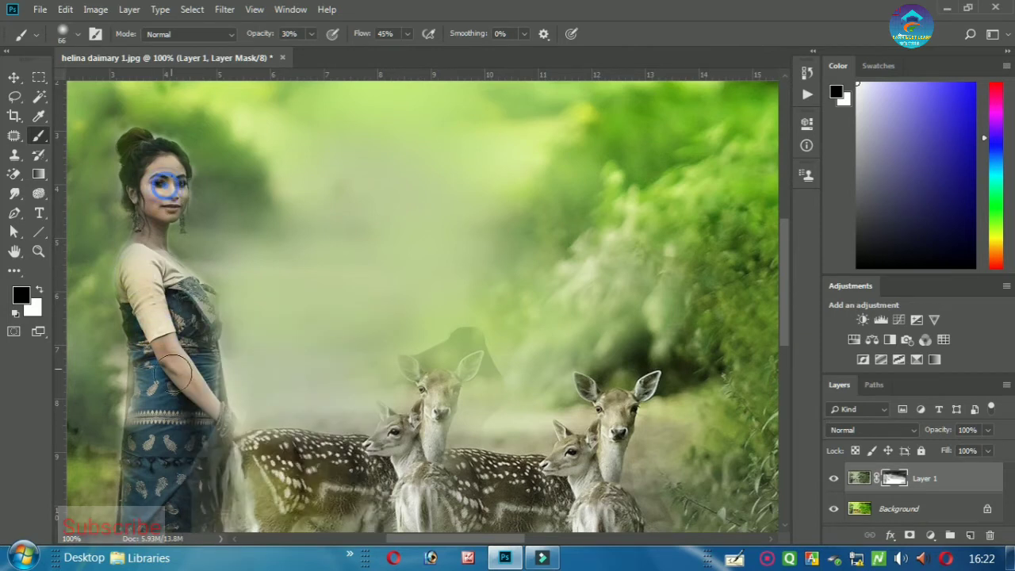
{"action": "mouse_move", "coordinate": [283, 460]}
{"action": "left_mouse_down"}
{"action": "mouse_move", "coordinate": [453, 363]}
{"action": "mouse_move", "coordinate": [413, 419]}
{"action": "mouse_move", "coordinate": [386, 415]}
{"action": "mouse_move", "coordinate": [664, 406]}
{"action": "mouse_move", "coordinate": [585, 432]}
{"action": "left_mouse_up"}
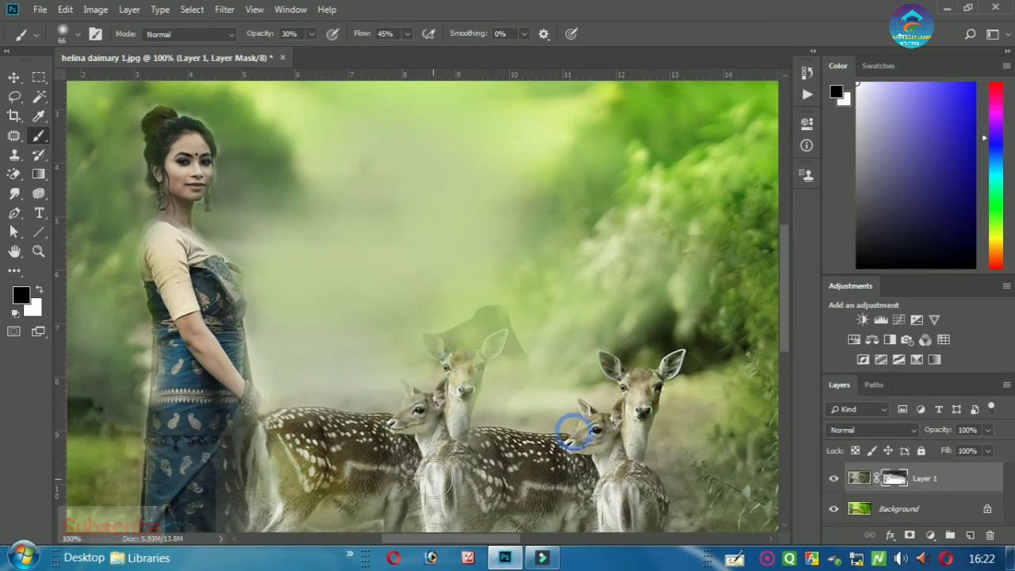
- Touch up the mask on the deer's legs and the woman's face, then fit the whole image
{"action": "key", "text": "ctrl+minus"}
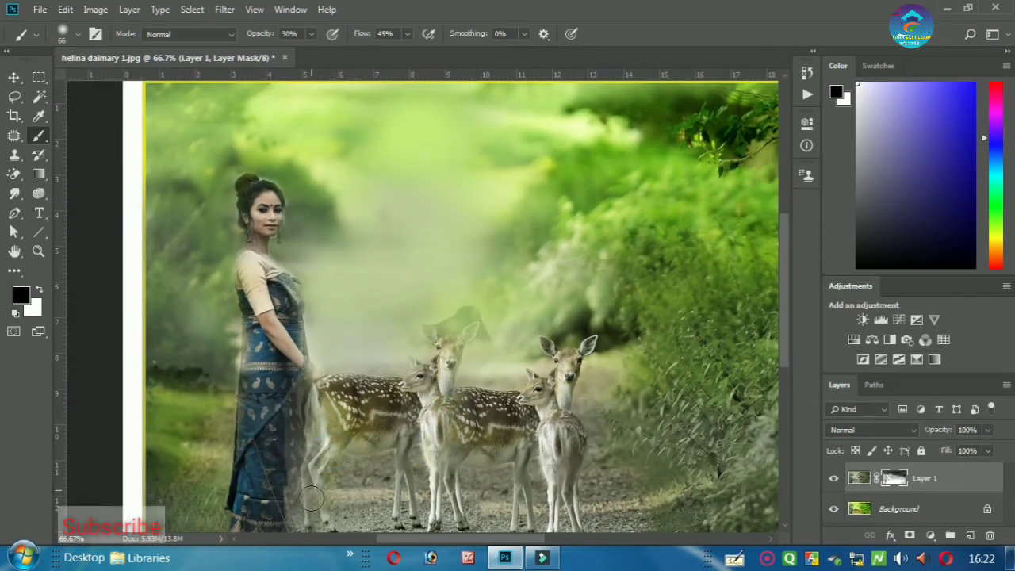
{"action": "left_click", "coordinate": [571, 495]}
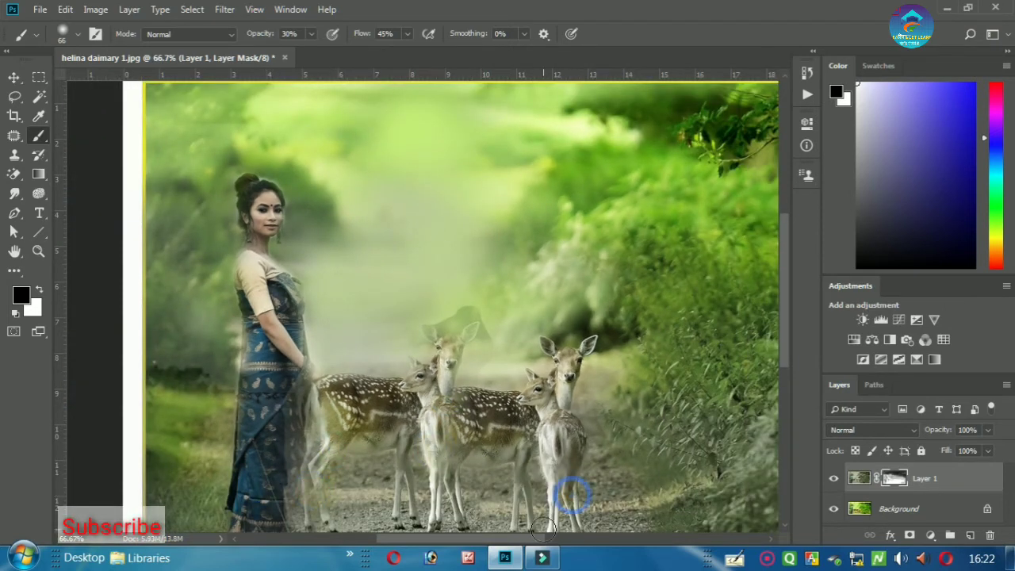
{"action": "key", "text": "ctrl+minus"}
{"action": "key", "text": "ctrl+minus"}
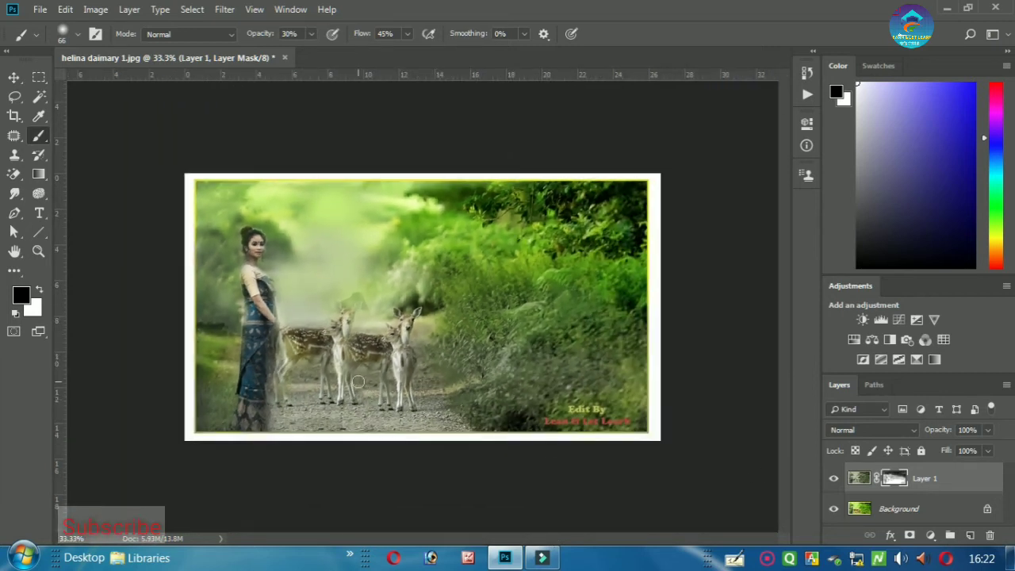
{"action": "key", "text": "ctrl+plus"}
{"action": "key", "text": "ctrl+plus"}
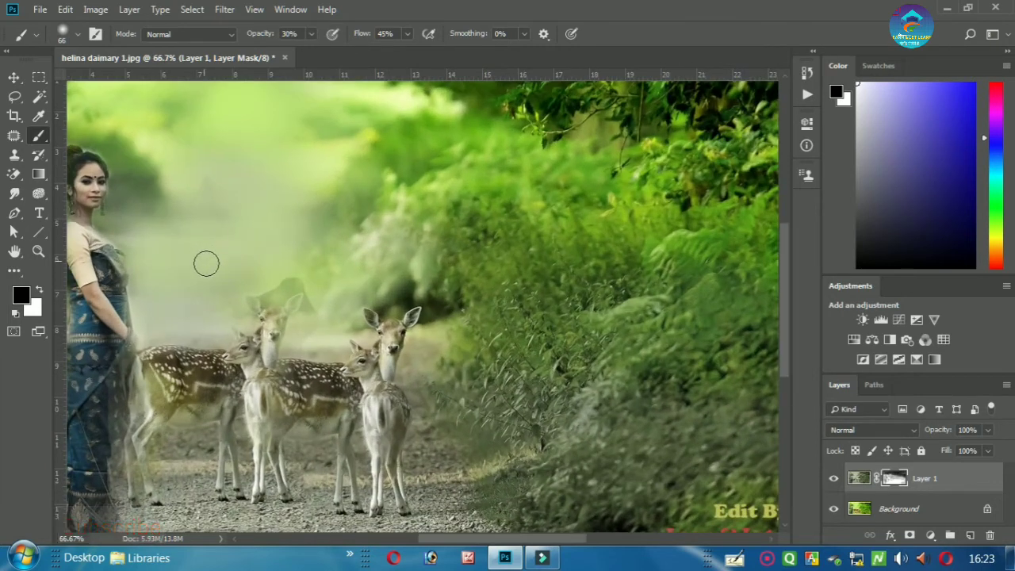
{"action": "left_click_drag", "start_coordinate": [175, 283], "coordinate": [311, 386]}
{"action": "key", "text": "ctrl+plus"}
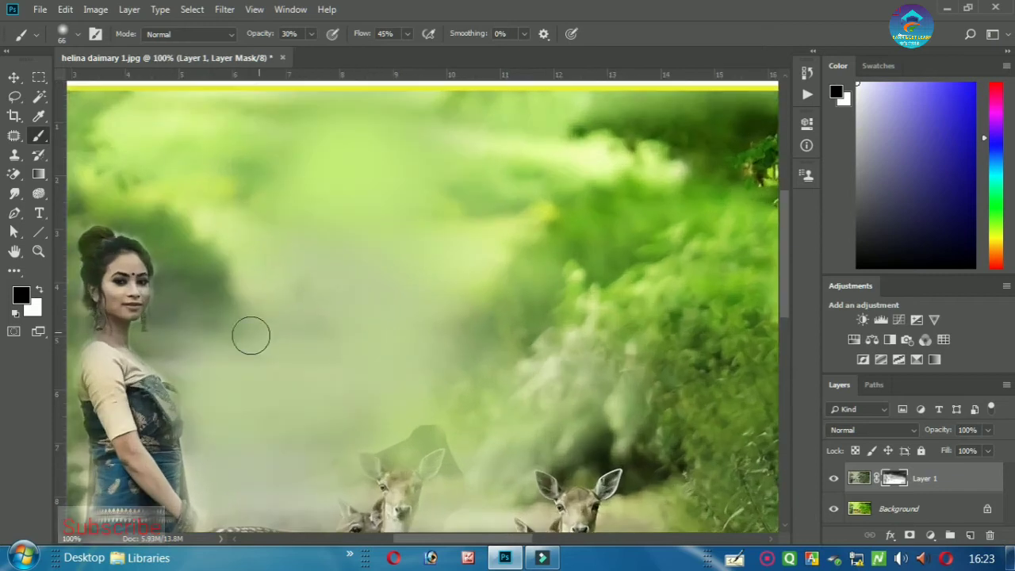
{"action": "left_click", "coordinate": [130, 279]}
{"action": "key", "text": "ctrl+minus"}
{"action": "key", "text": "ctrl+minus"}
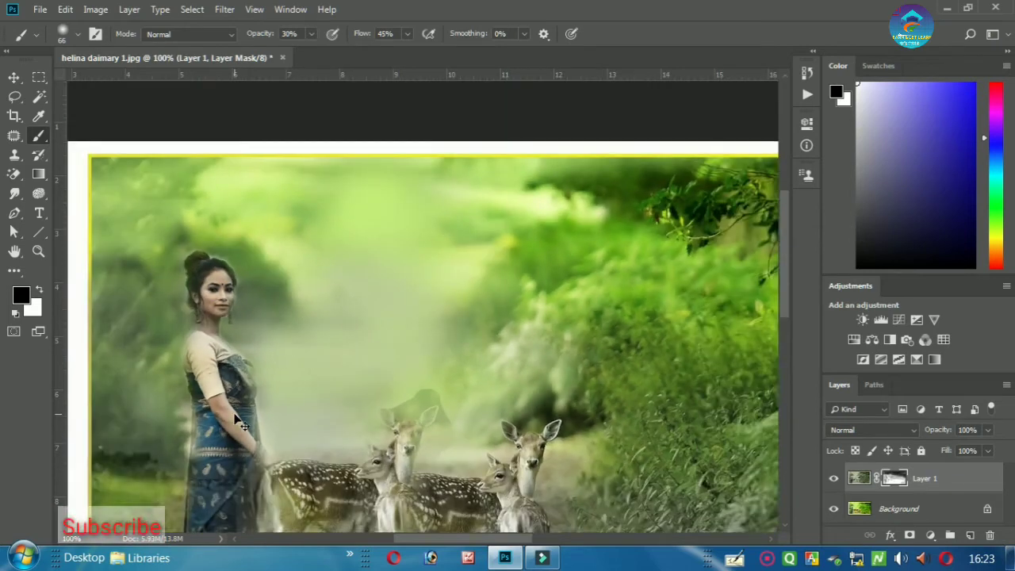
{"action": "scroll", "coordinate": [497, 406], "scroll_direction": "down", "scroll_amount": 3}
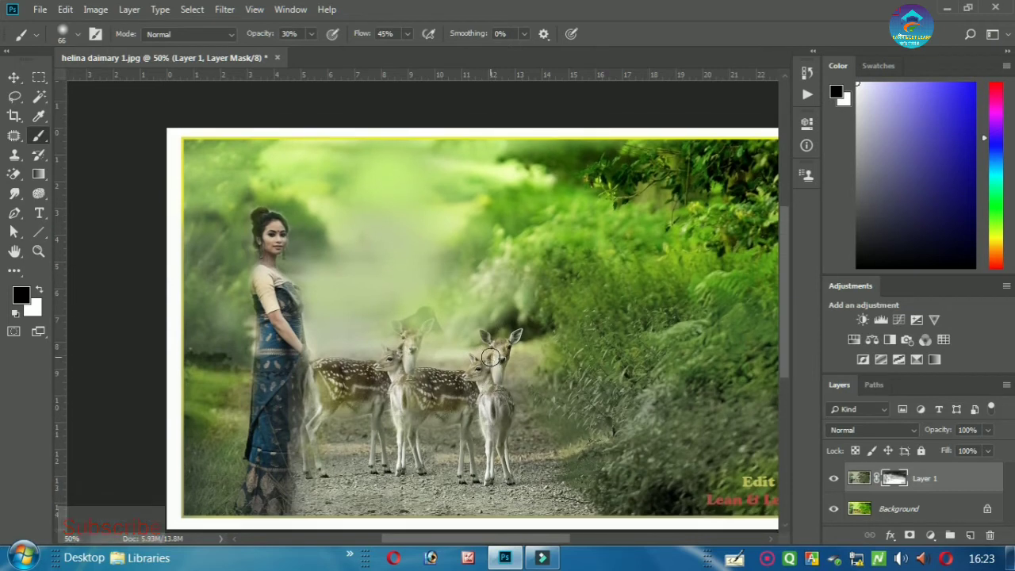
{"action": "key", "text": "ctrl+minus"}
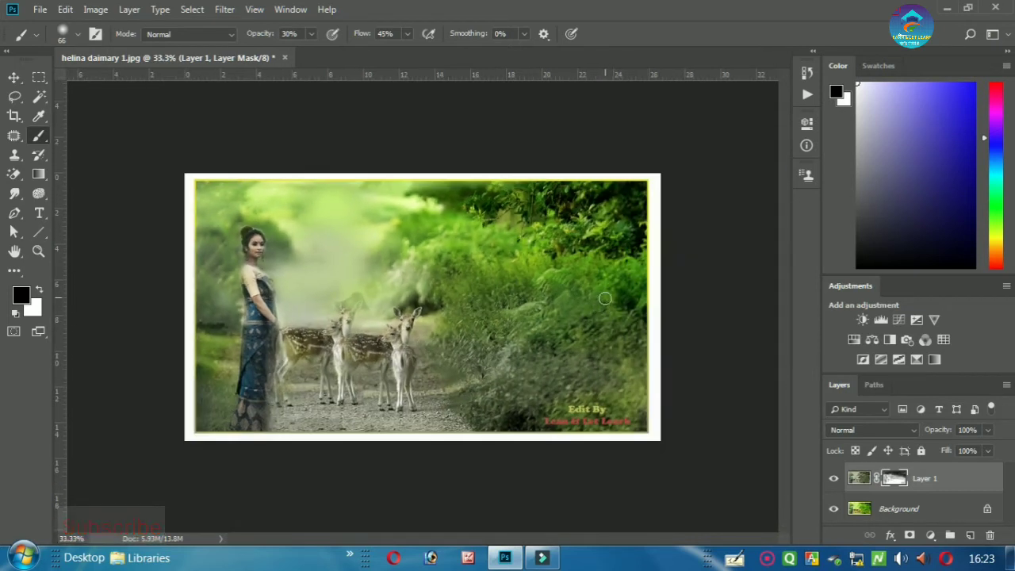
- Add a 'My Favorate Animal' text layer in 36 pt Cooper Black above the woman
{"action": "left_click", "coordinate": [12, 79]}
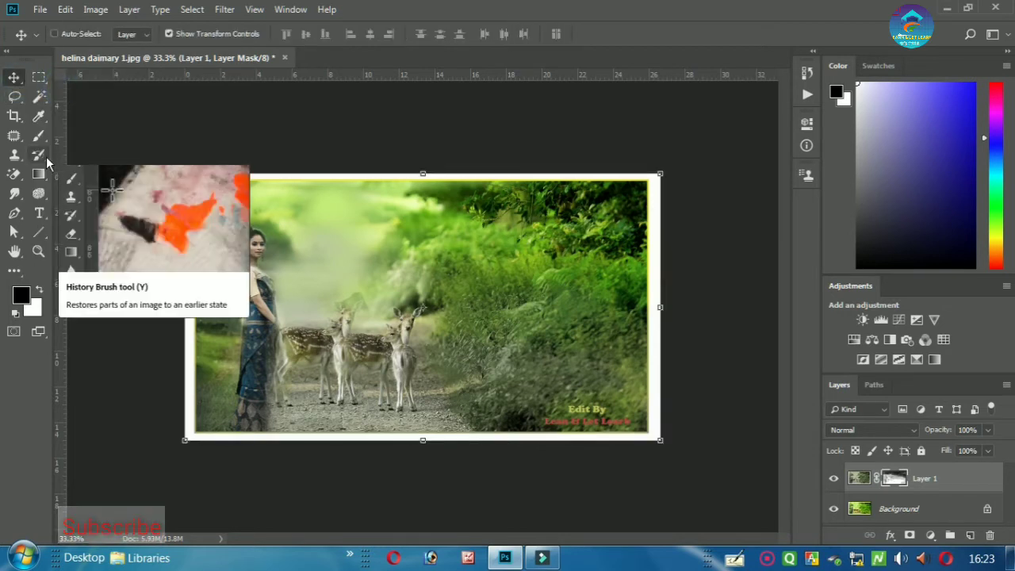
{"action": "key", "text": "ctrl+plus"}
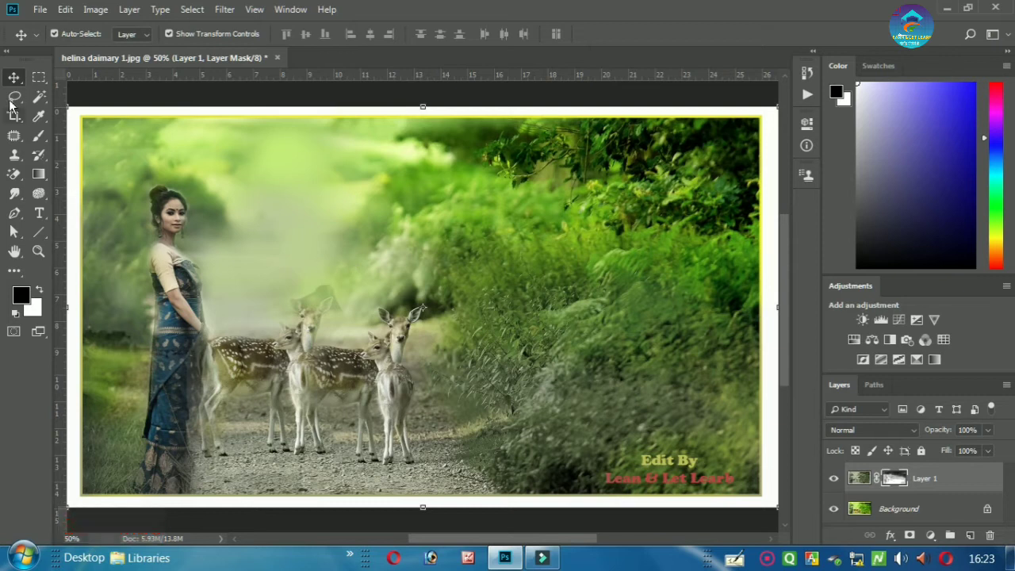
{"action": "left_click", "coordinate": [40, 215]}
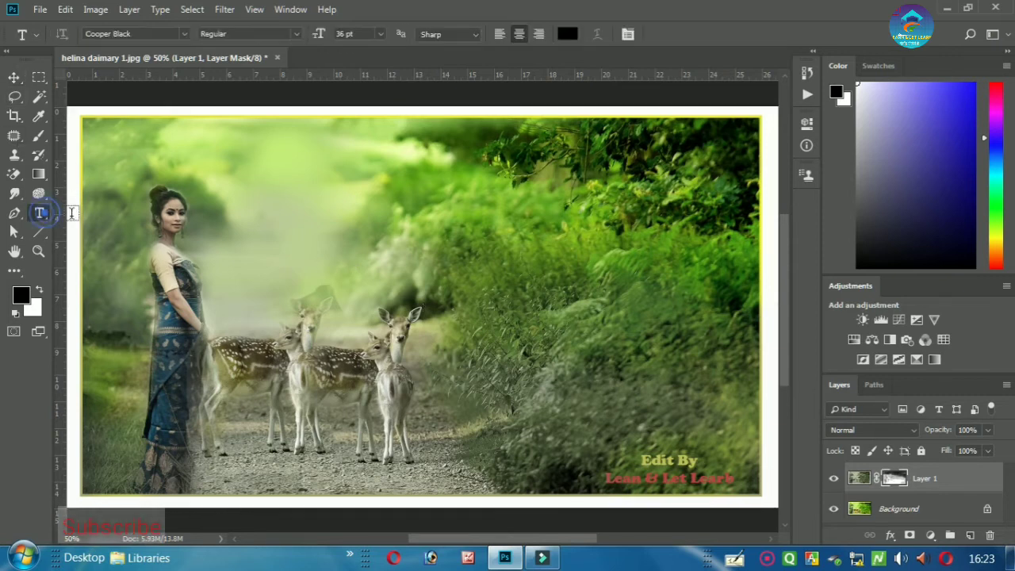
{"action": "left_click", "coordinate": [279, 181]}
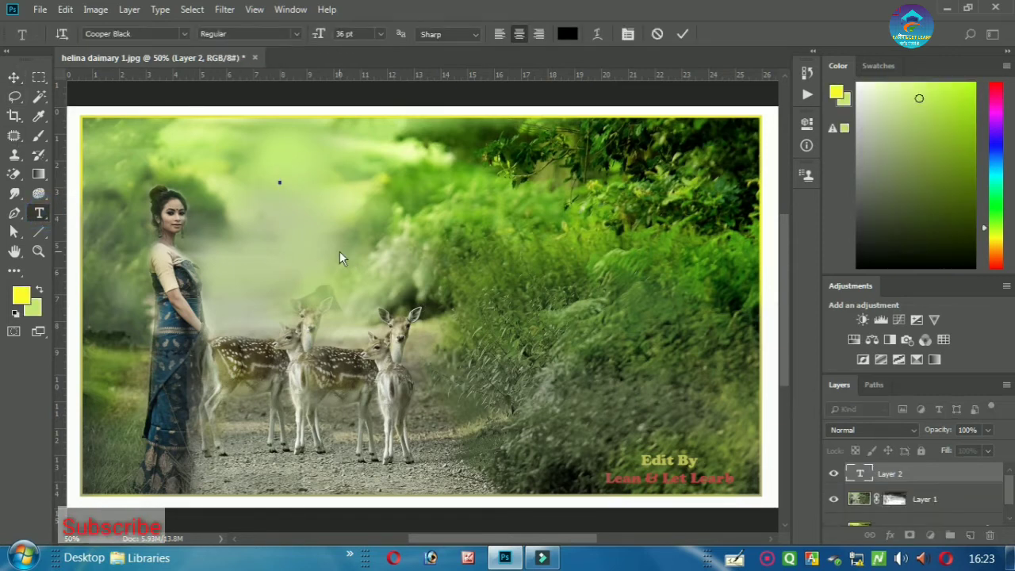
{"action": "type", "text": "M"}
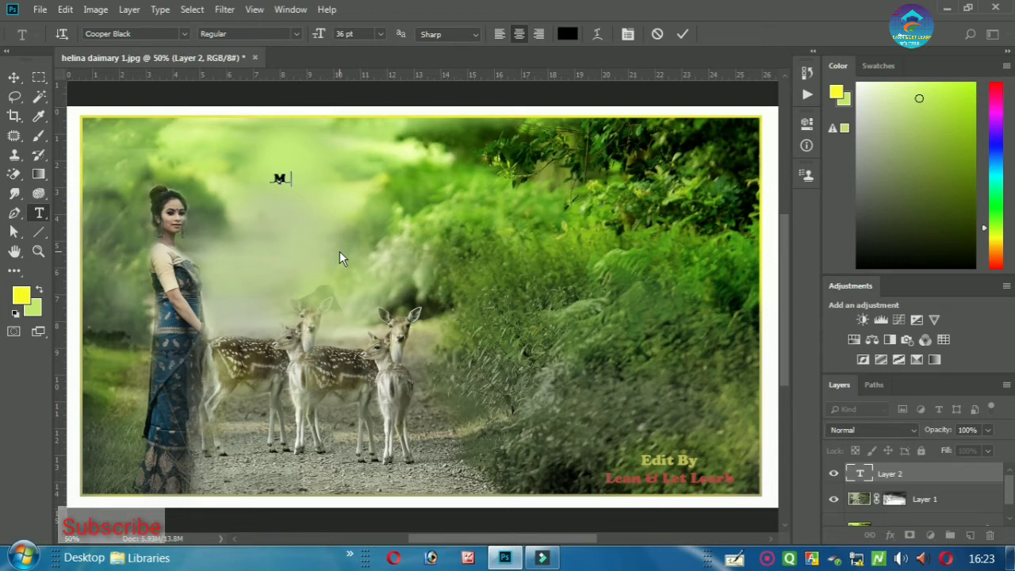
{"action": "type", "text": "y Fav"}
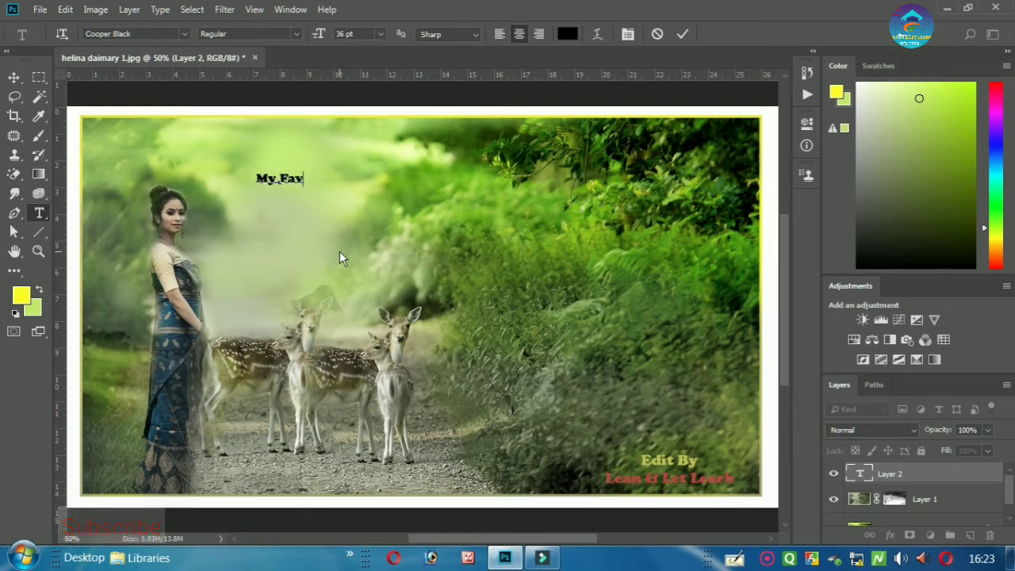
{"action": "type", "text": "orate"}
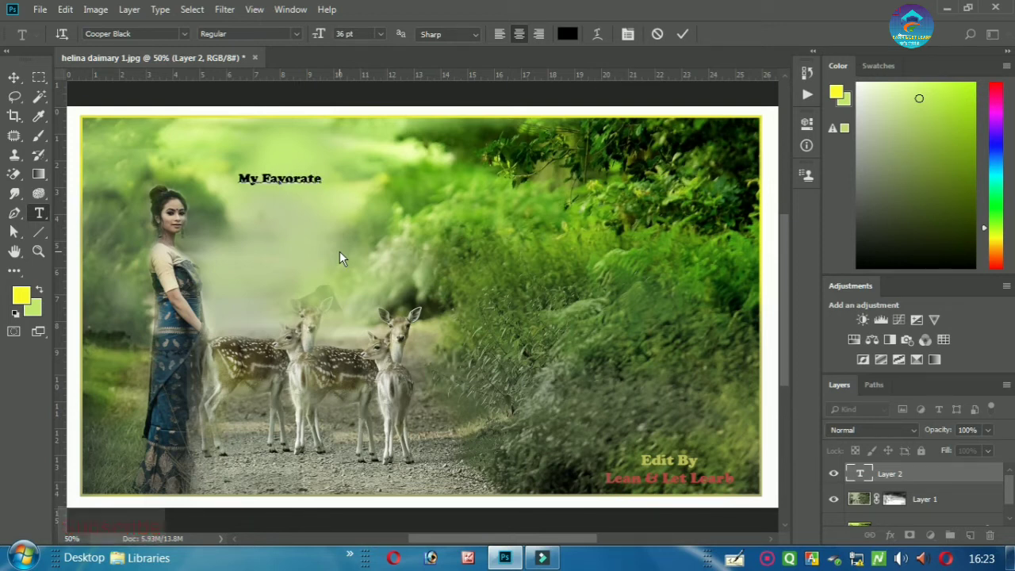
{"action": "type", "text": " An"}
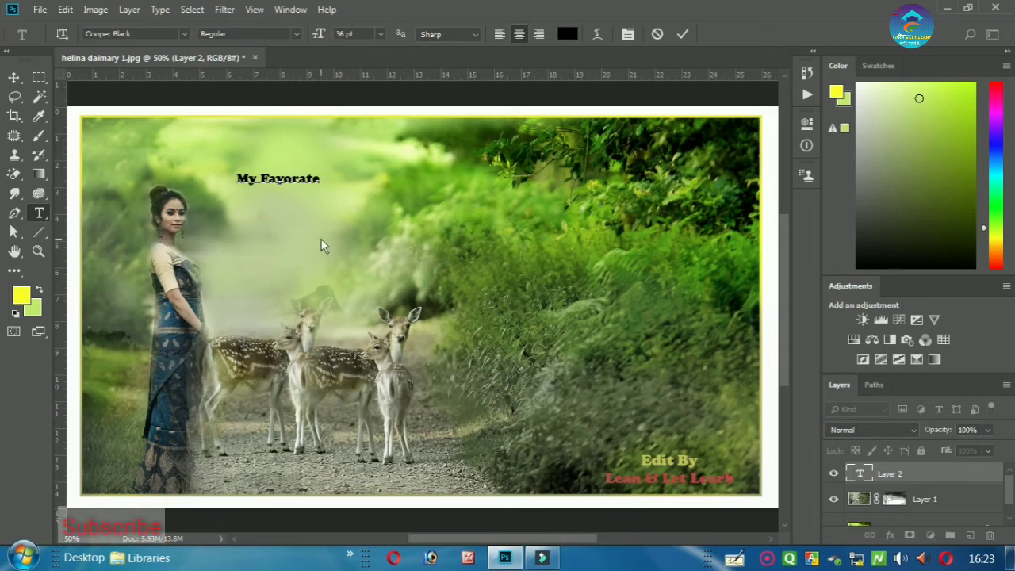
{"action": "type", "text": "im"}
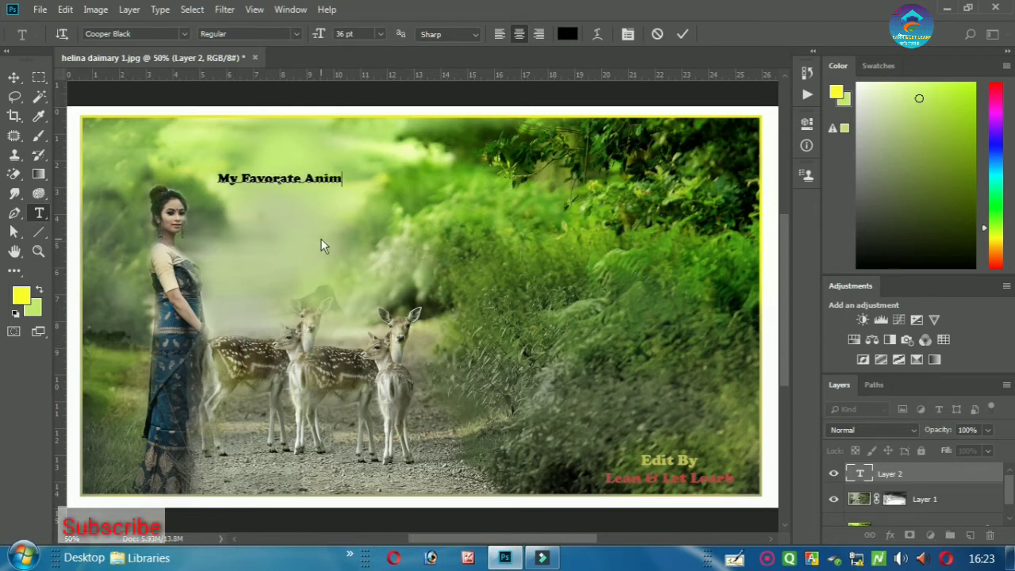
{"action": "type", "text": "al"}
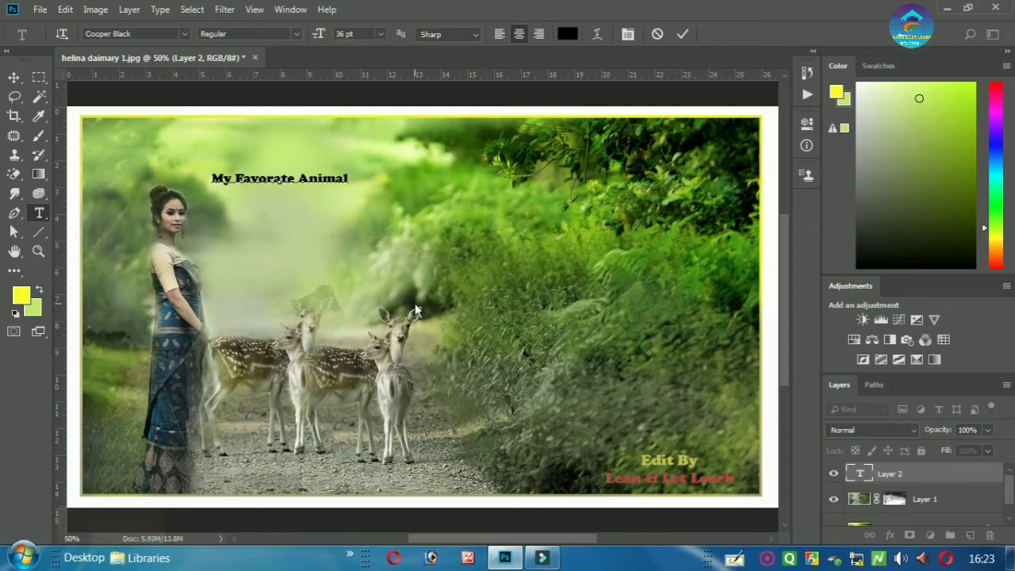
{"action": "left_click", "coordinate": [680, 35]}
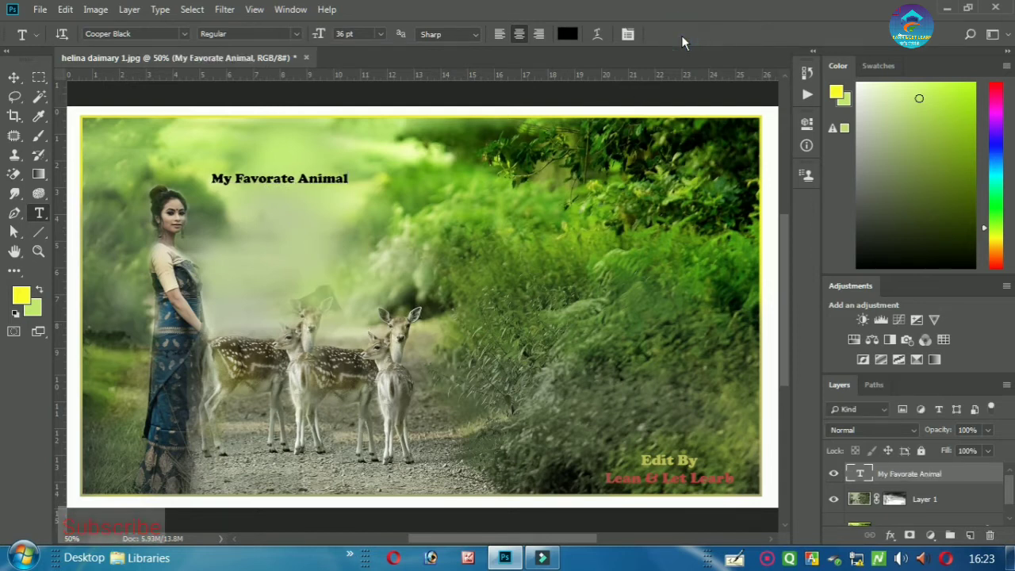
- Scale the caption to about 18.51 × 1.98 cm and move it up above the woman
{"action": "left_click", "coordinate": [13, 77]}
{"action": "key", "text": "ctrl+plus"}
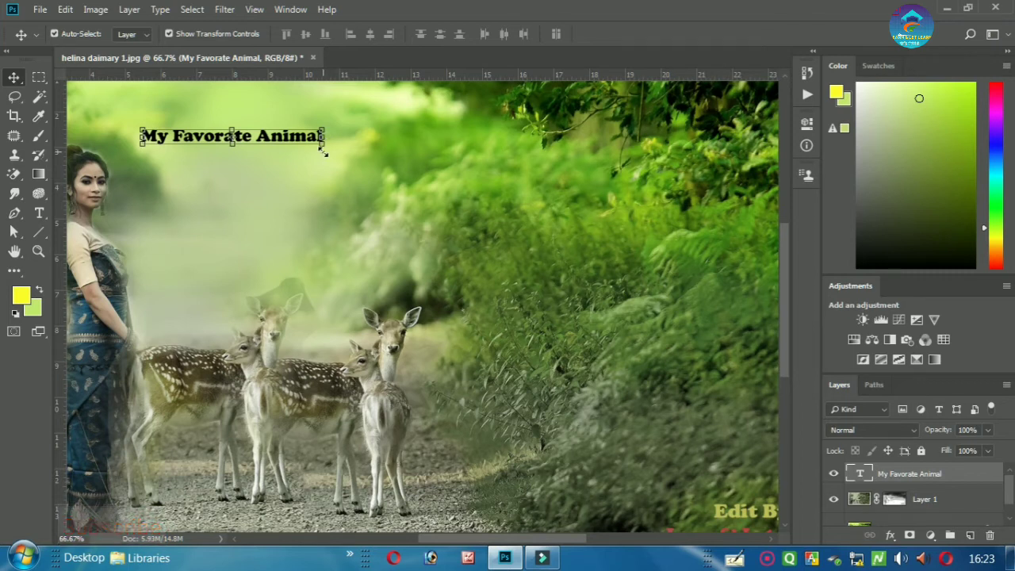
{"action": "left_click_drag", "start_coordinate": [322, 149], "coordinate": [403, 152]}
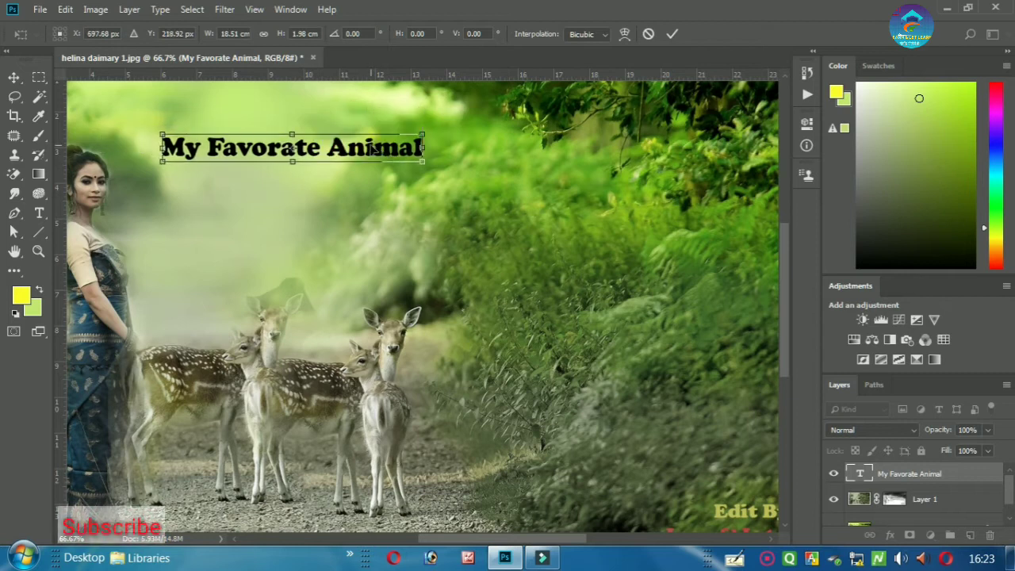
{"action": "key", "text": "ctrl+minus"}
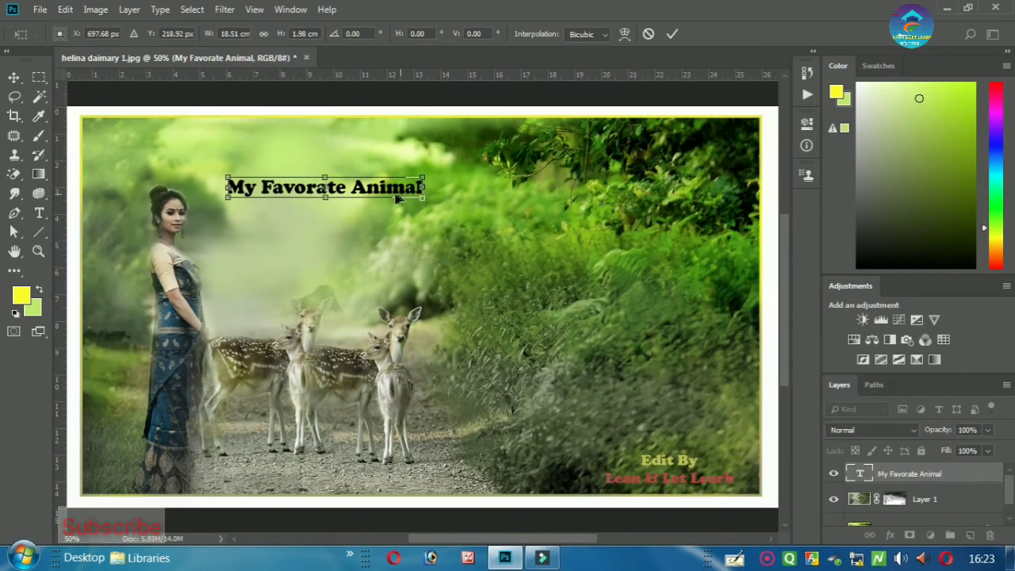
{"action": "left_click_drag", "start_coordinate": [396, 192], "coordinate": [346, 153]}
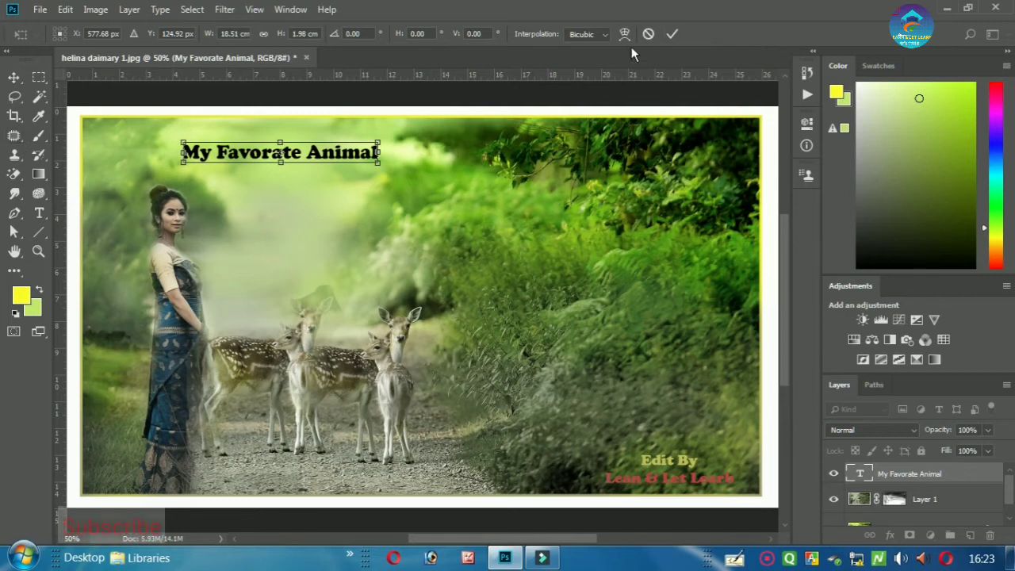
{"action": "left_click", "coordinate": [672, 34]}
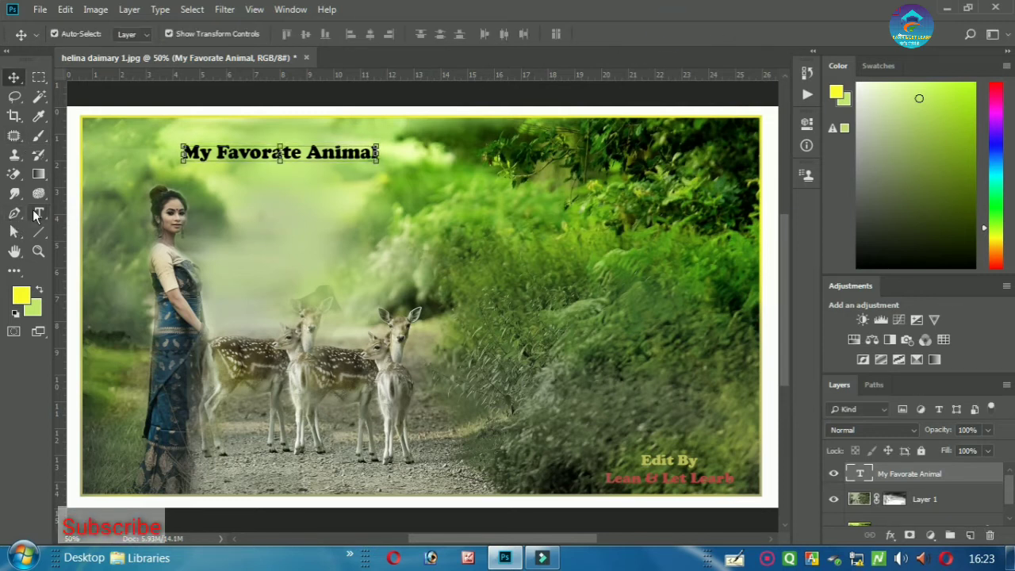
{"action": "left_click_drag", "start_coordinate": [39, 213], "coordinate": [95, 206]}
- Change the 'My Favorate Animal' text colour to near-white #fffff3
{"action": "left_click", "coordinate": [96, 207]}
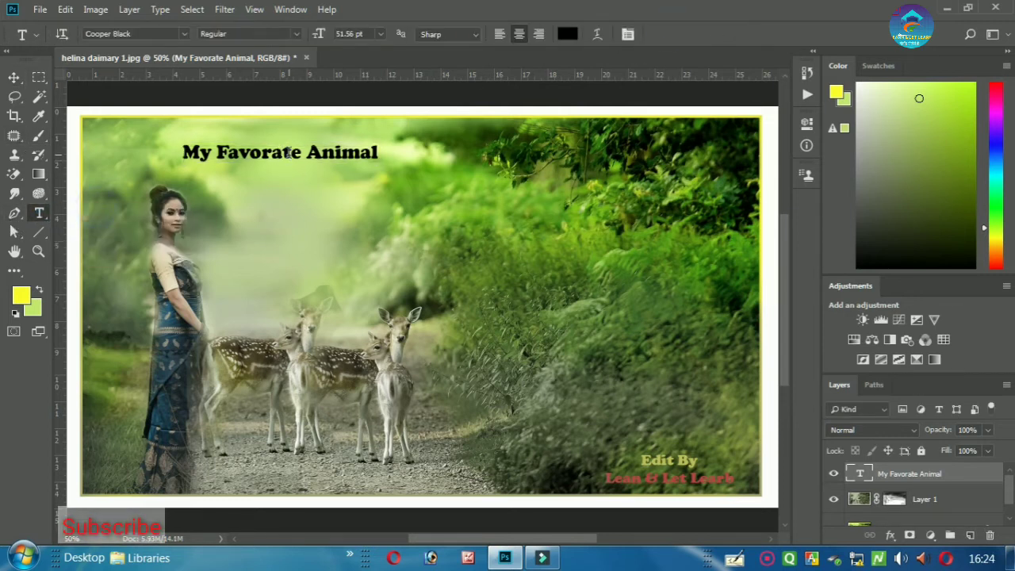
{"action": "triple_click", "coordinate": [288, 153]}
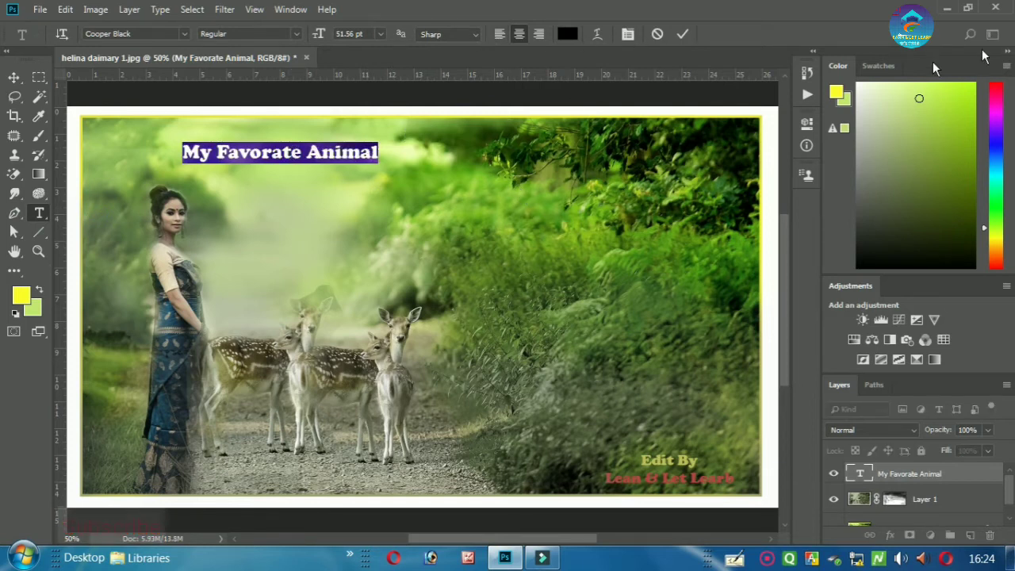
{"action": "left_click_drag", "start_coordinate": [885, 115], "coordinate": [856, 84]}
{"action": "left_click", "coordinate": [836, 92]}
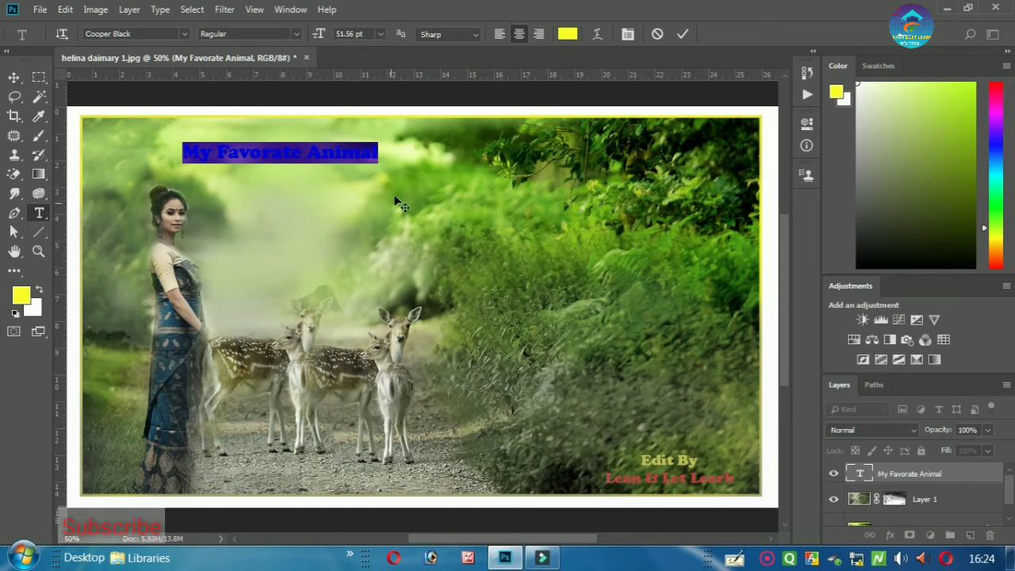
{"action": "left_click", "coordinate": [567, 34]}
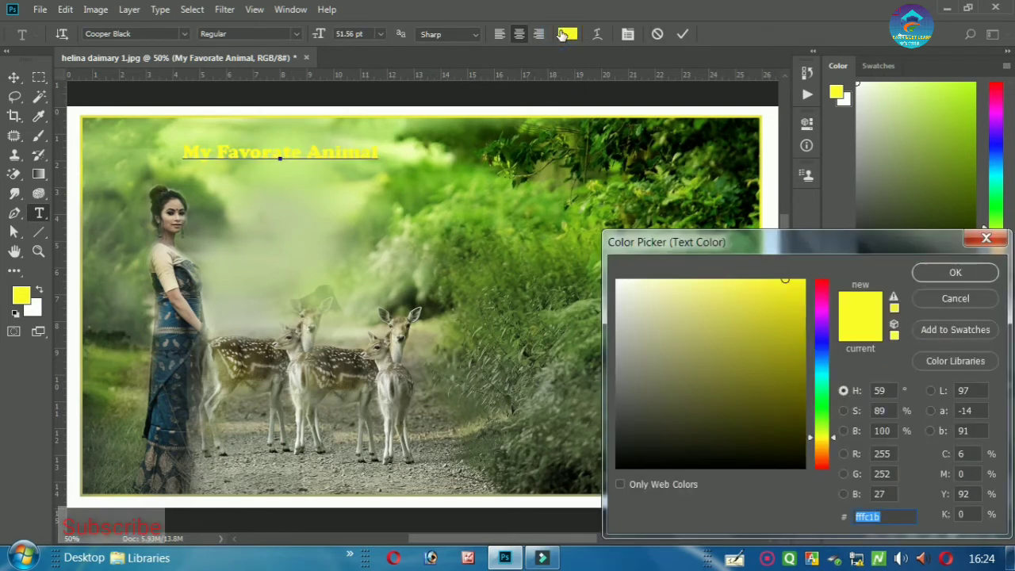
{"action": "left_click_drag", "start_coordinate": [711, 361], "coordinate": [627, 295]}
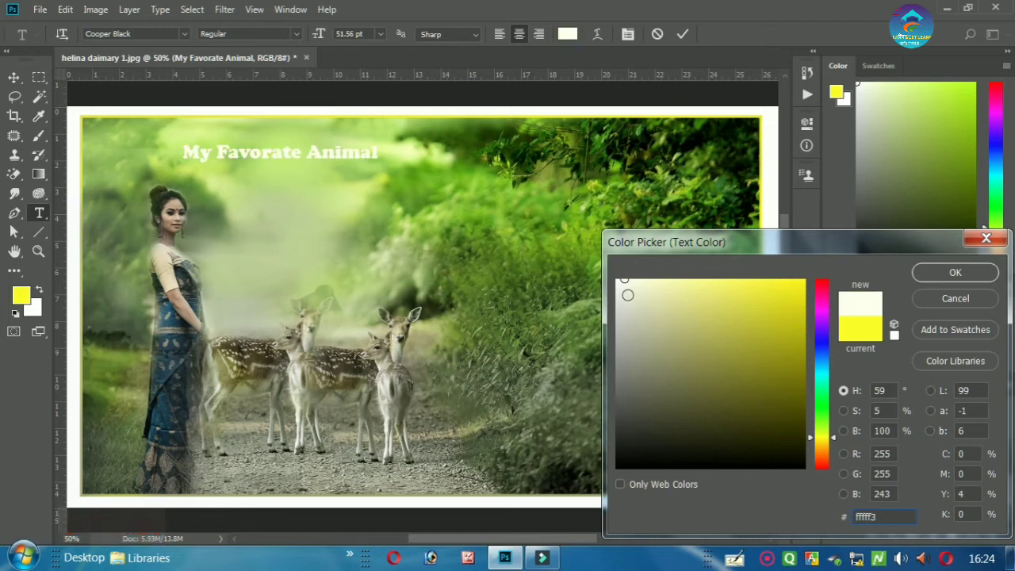
{"action": "left_click", "coordinate": [920, 277]}
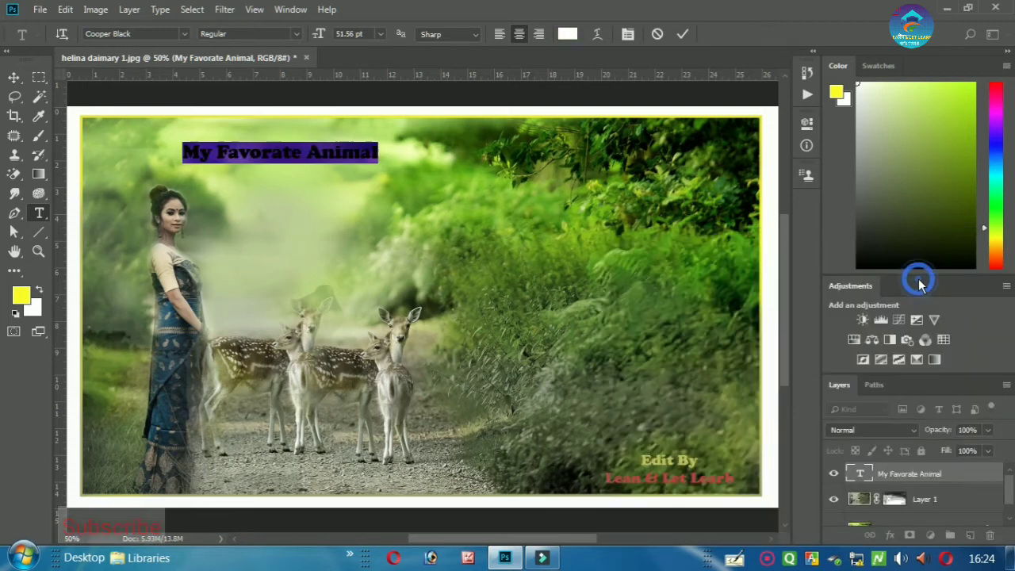
{"action": "left_click", "coordinate": [683, 34]}
- Scale the white title to about 28.53 × 3.53 cm and place it near the top-left corner
{"action": "left_click", "coordinate": [15, 77]}
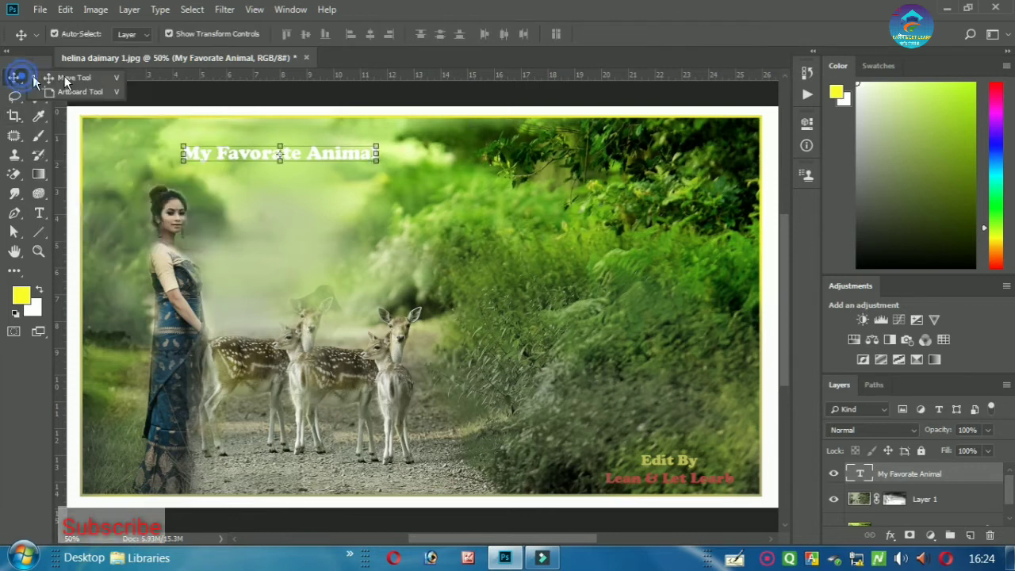
{"action": "left_click", "coordinate": [67, 78]}
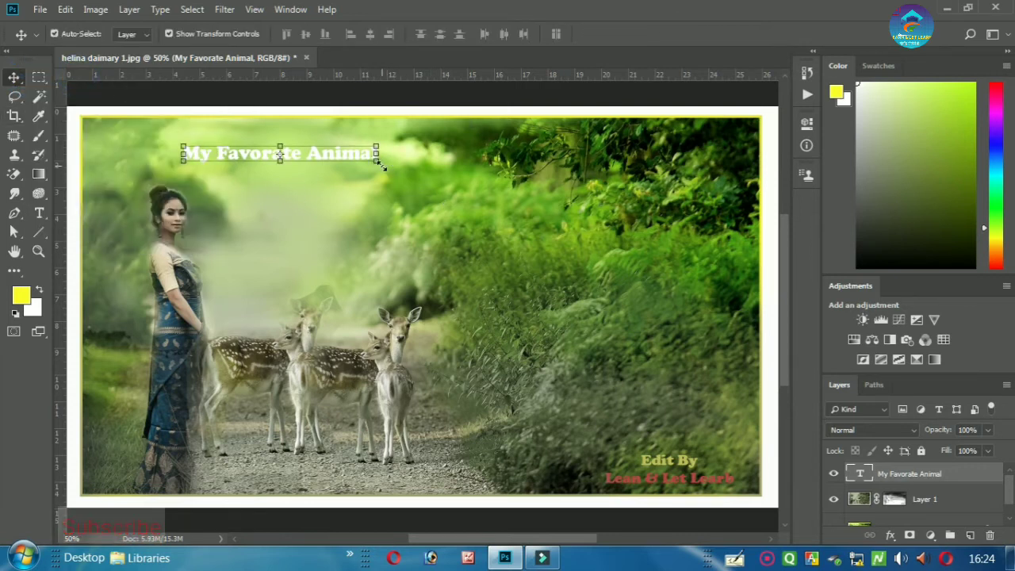
{"action": "left_click_drag", "start_coordinate": [377, 159], "coordinate": [412, 175]}
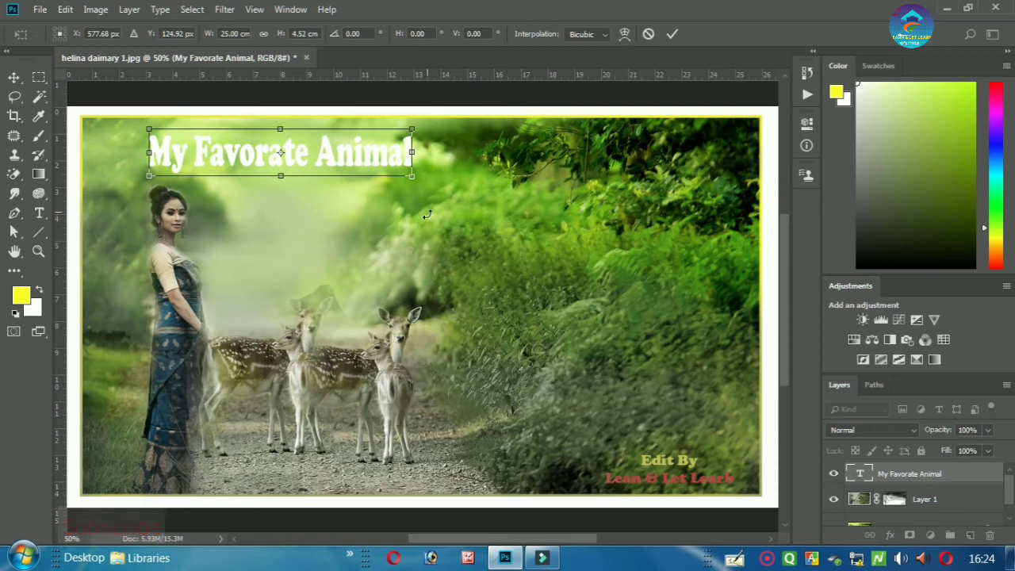
{"action": "left_click", "coordinate": [650, 34]}
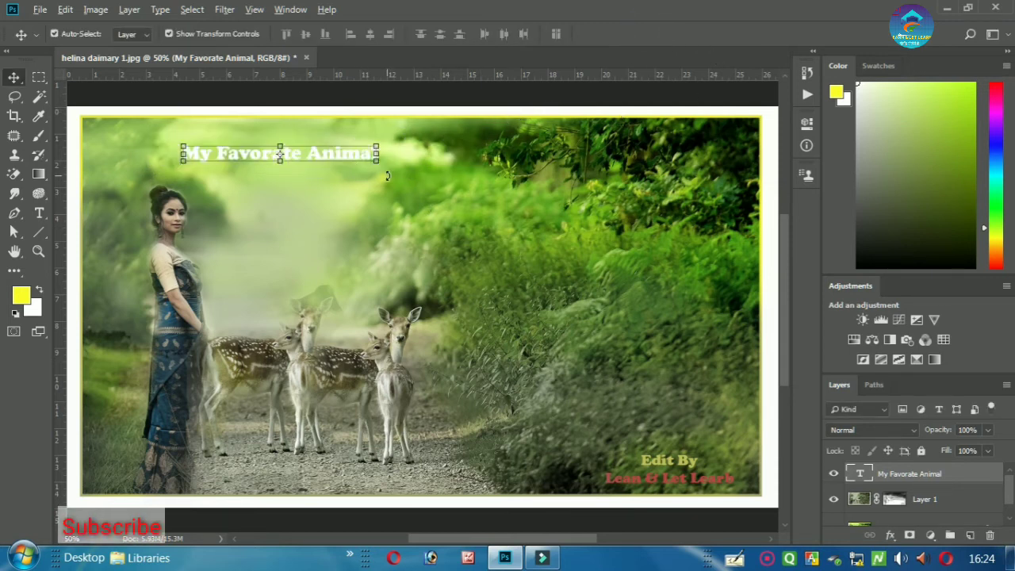
{"action": "left_click_drag", "start_coordinate": [379, 161], "coordinate": [432, 152]}
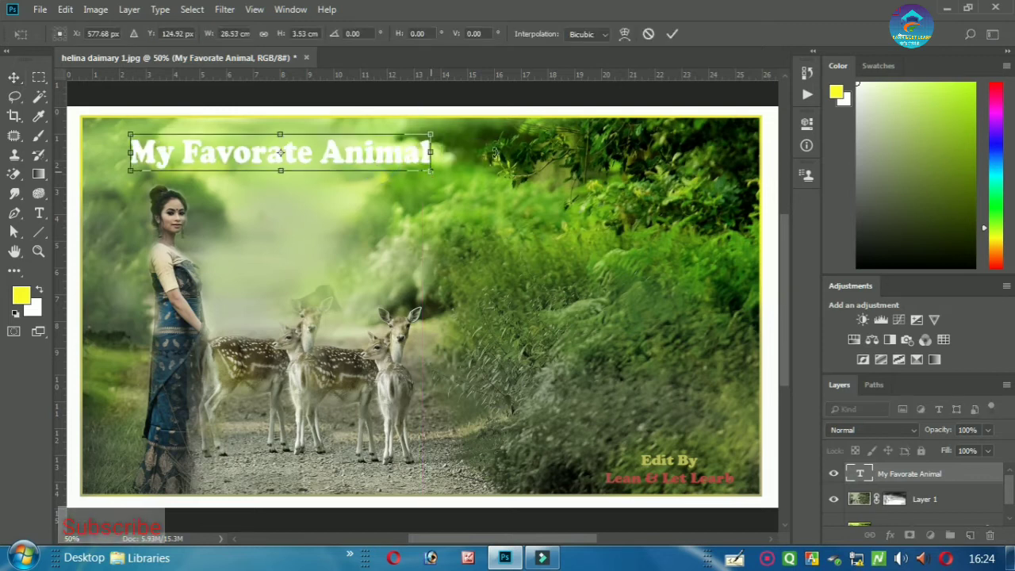
{"action": "left_click", "coordinate": [671, 34]}
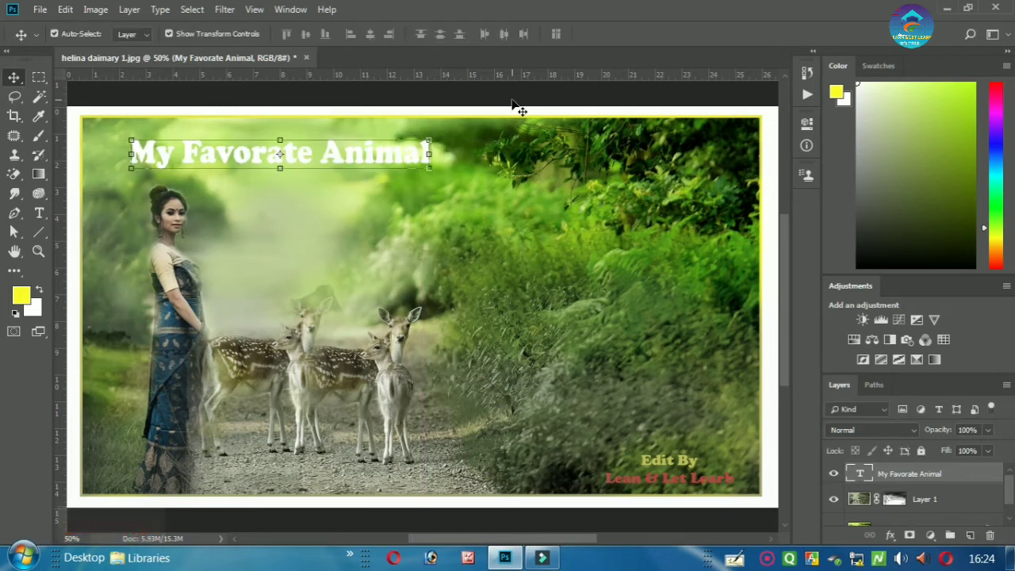
{"action": "left_click_drag", "start_coordinate": [363, 165], "coordinate": [388, 159]}
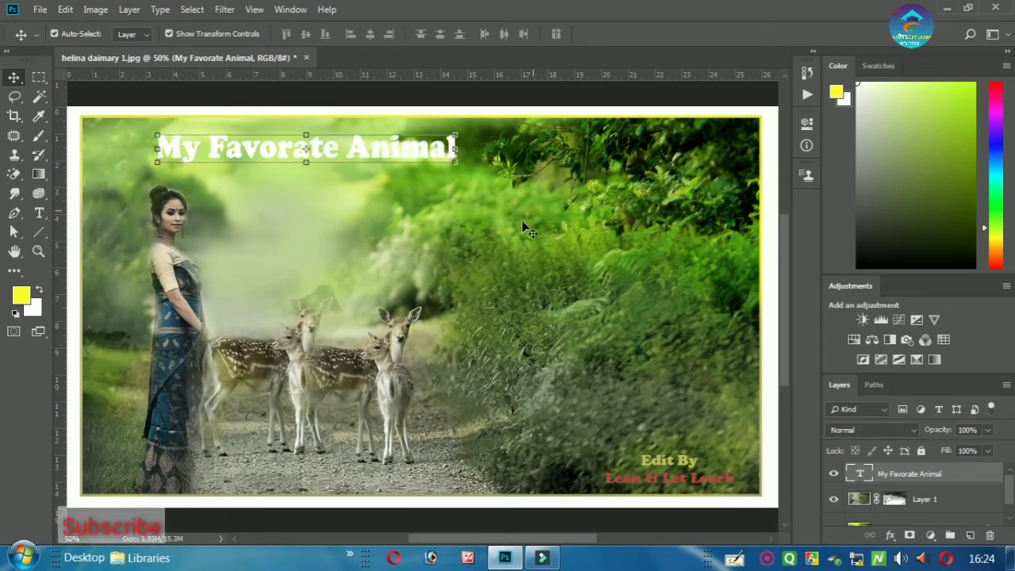
{"action": "left_click", "coordinate": [508, 223]}
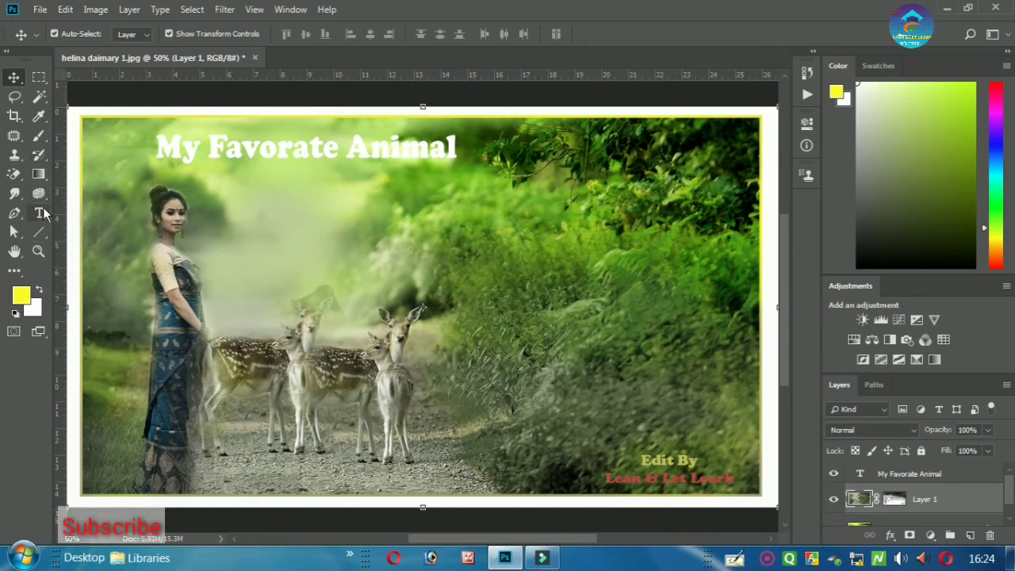
- Type and commit a new caption reading 'My Life Is always Happy'
{"action": "left_click", "coordinate": [39, 212]}
{"action": "left_click", "coordinate": [115, 212]}
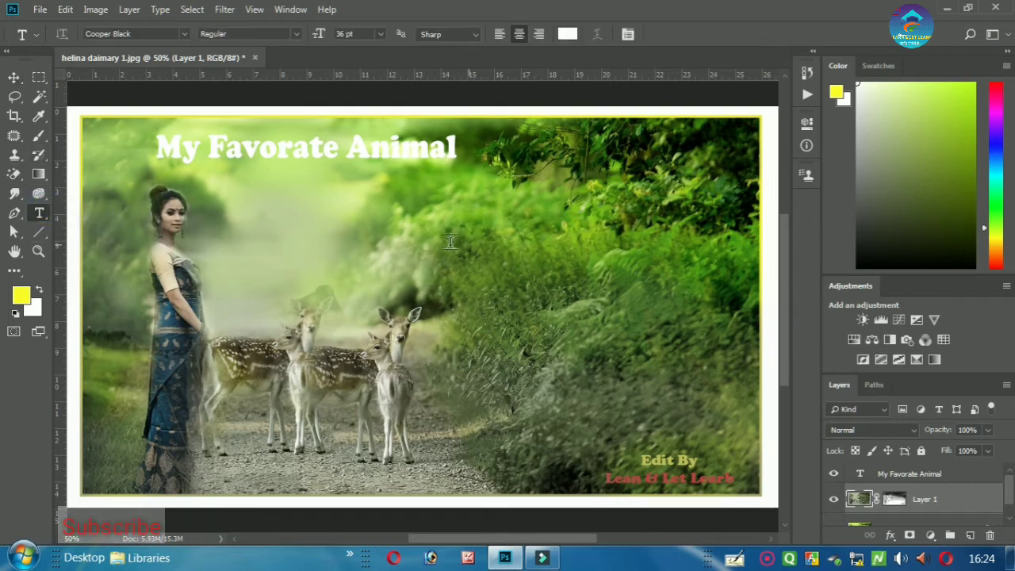
{"action": "left_click", "coordinate": [414, 234]}
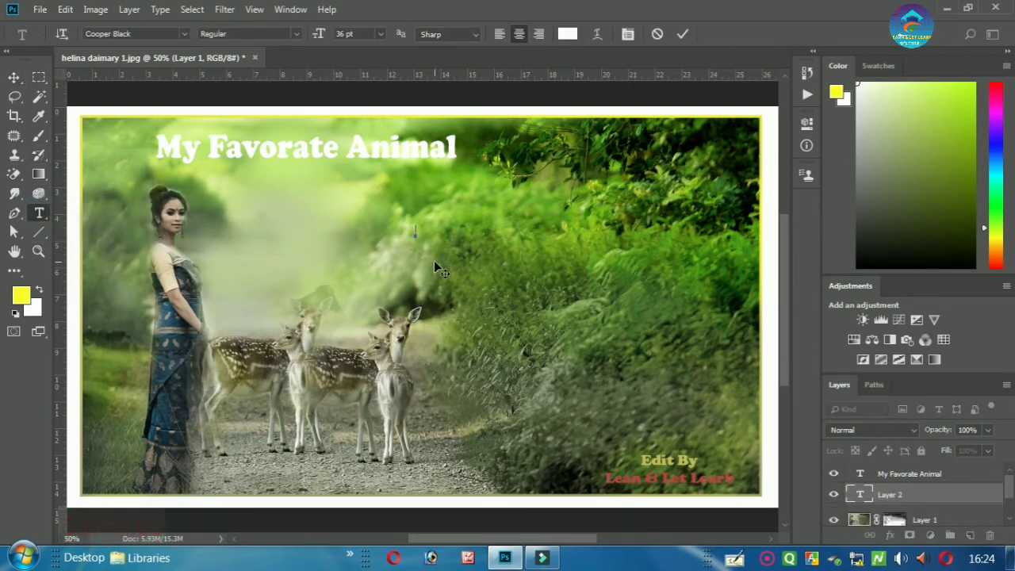
{"action": "type", "text": "My"}
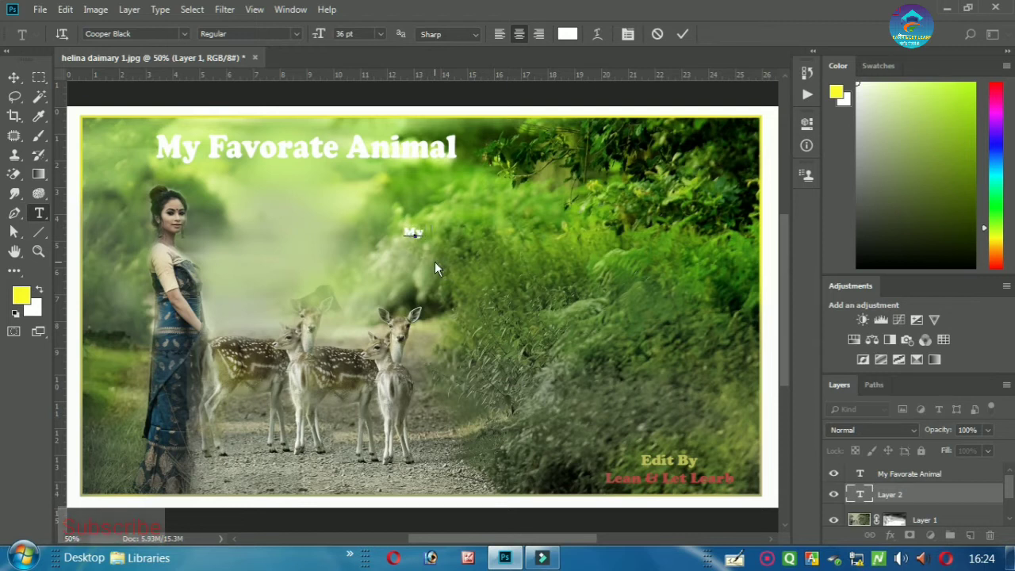
{"action": "type", "text": " Life"}
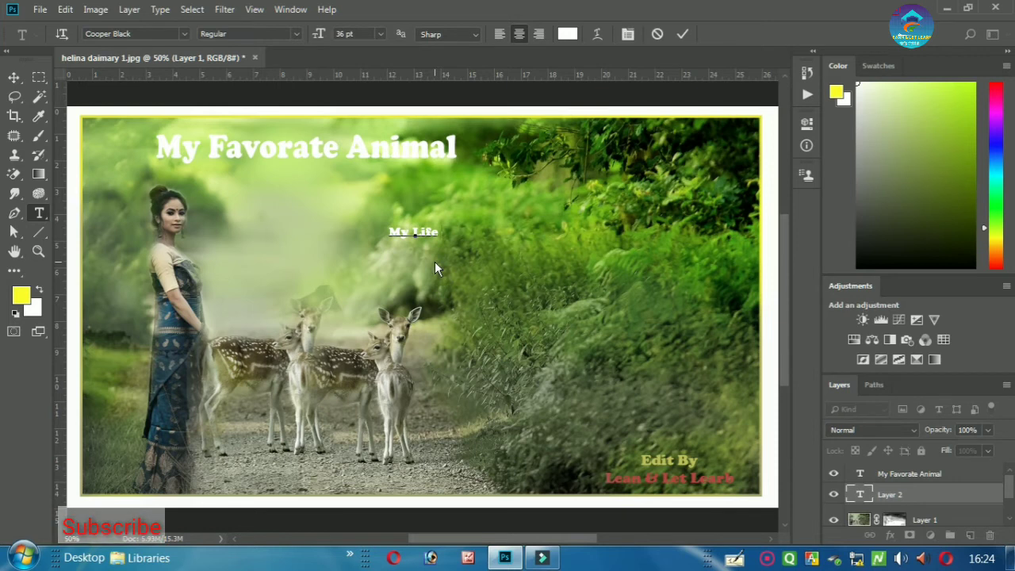
{"action": "type", "text": " Is"}
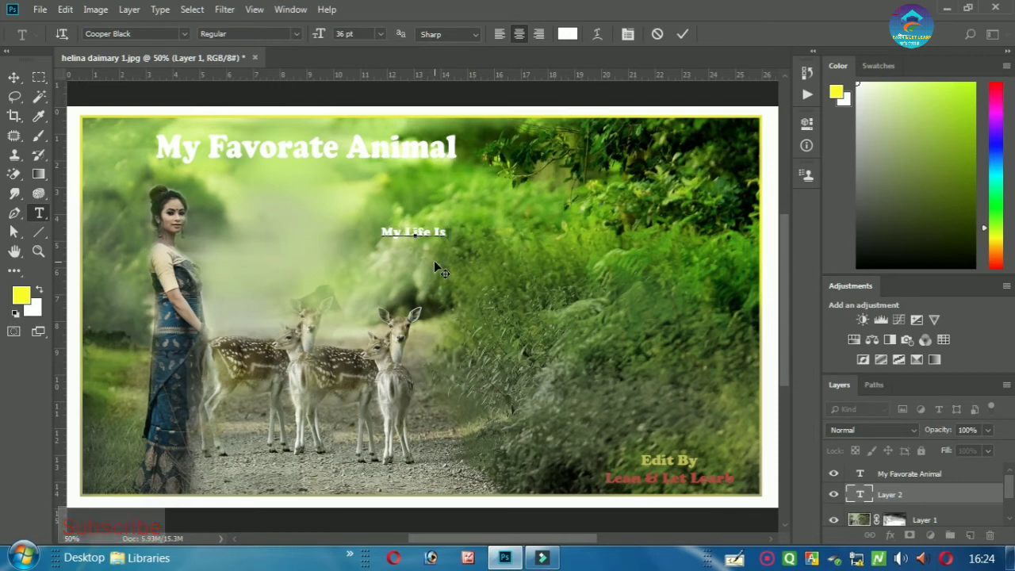
{"action": "type", "text": " alwa"}
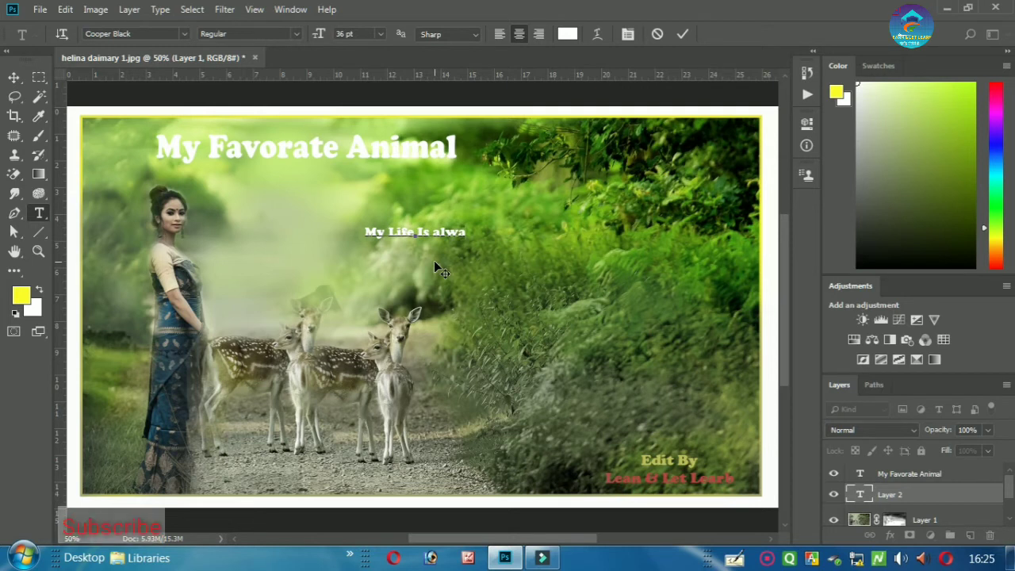
{"action": "type", "text": "ys"}
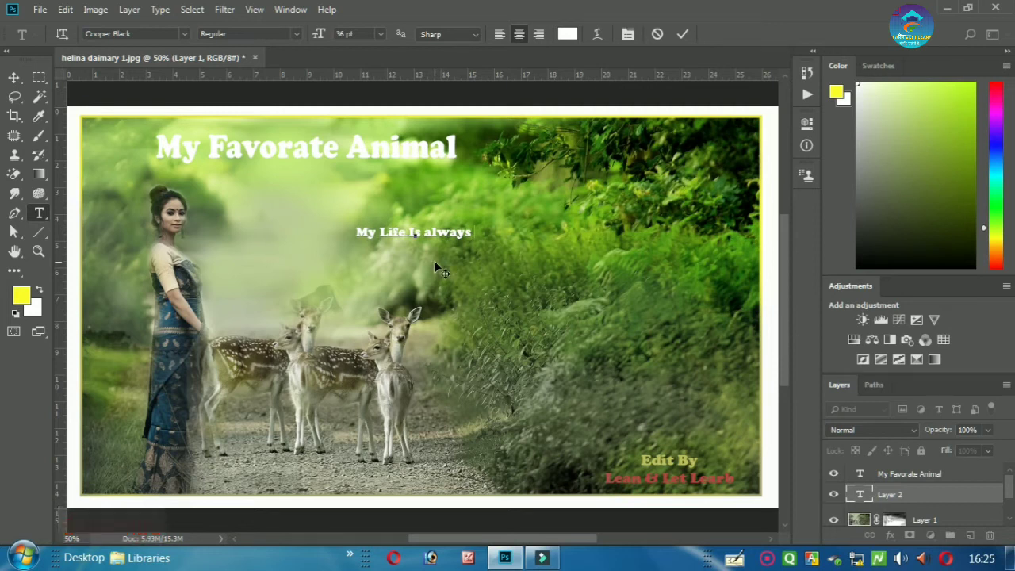
{"action": "type", "text": " J"}
{"action": "key", "text": "BackSpace"}
{"action": "type", "text": "Ha"}
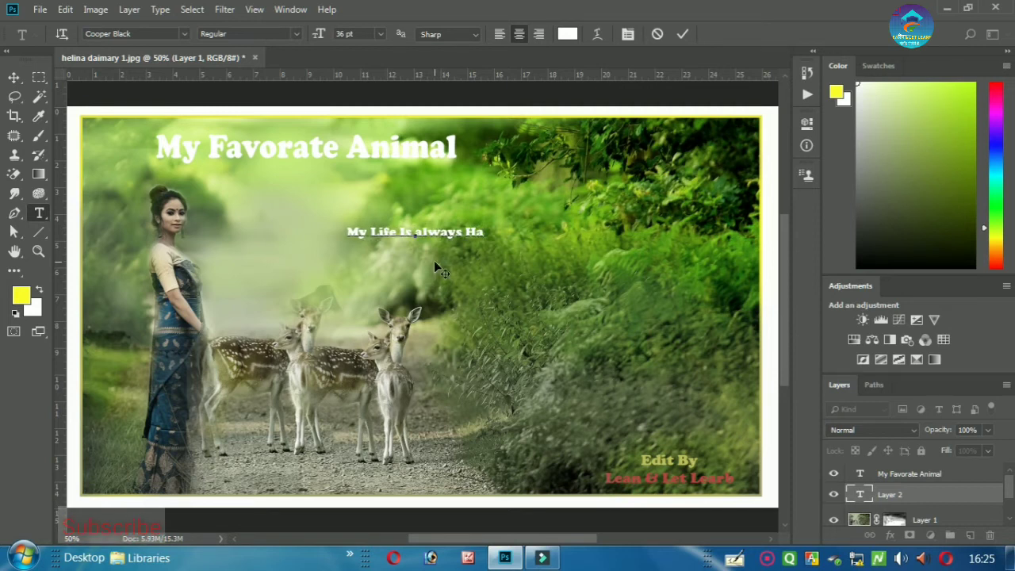
{"action": "type", "text": "ppy"}
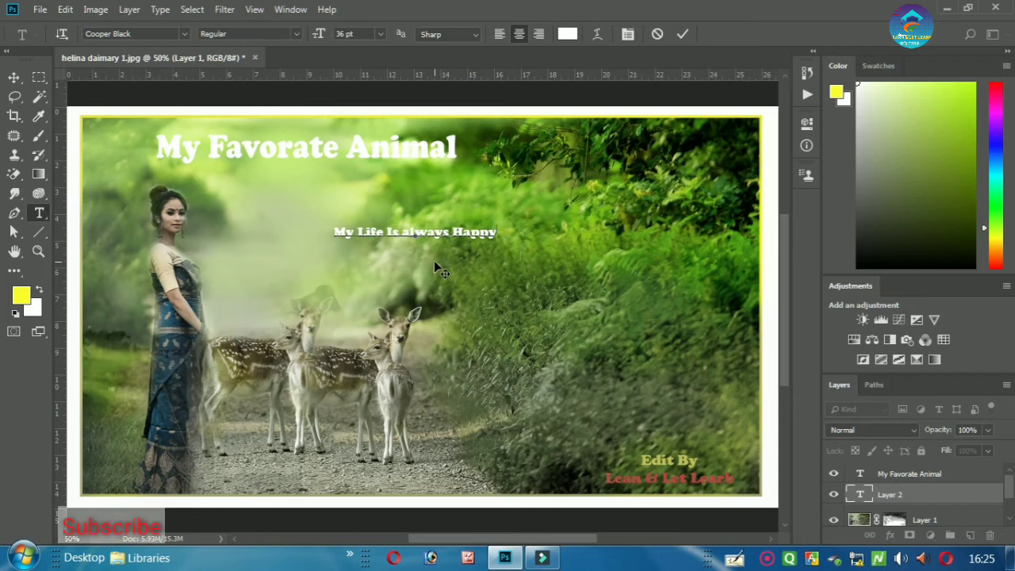
{"action": "left_click", "coordinate": [683, 33]}
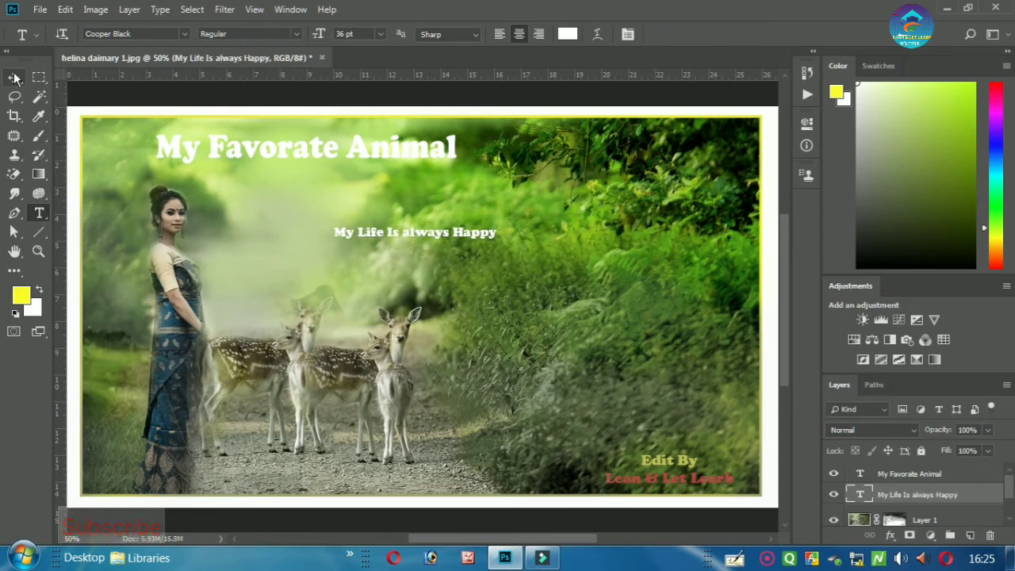
- Move the 'My Life Is always Happy' caption up just beneath the title
{"action": "left_click_drag", "start_coordinate": [15, 77], "coordinate": [78, 80]}
{"action": "left_click", "coordinate": [77, 80]}
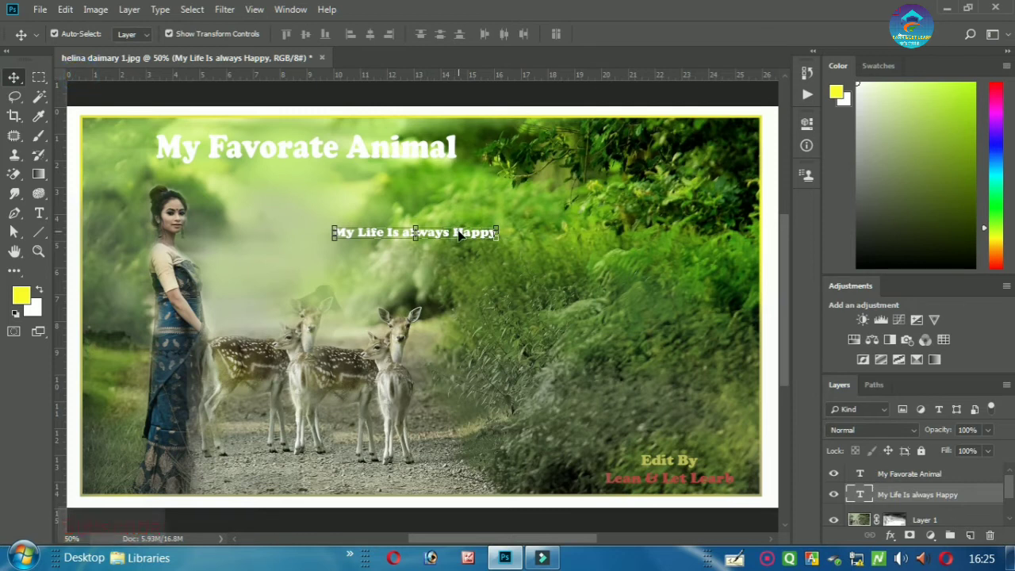
{"action": "left_click_drag", "start_coordinate": [466, 239], "coordinate": [409, 187]}
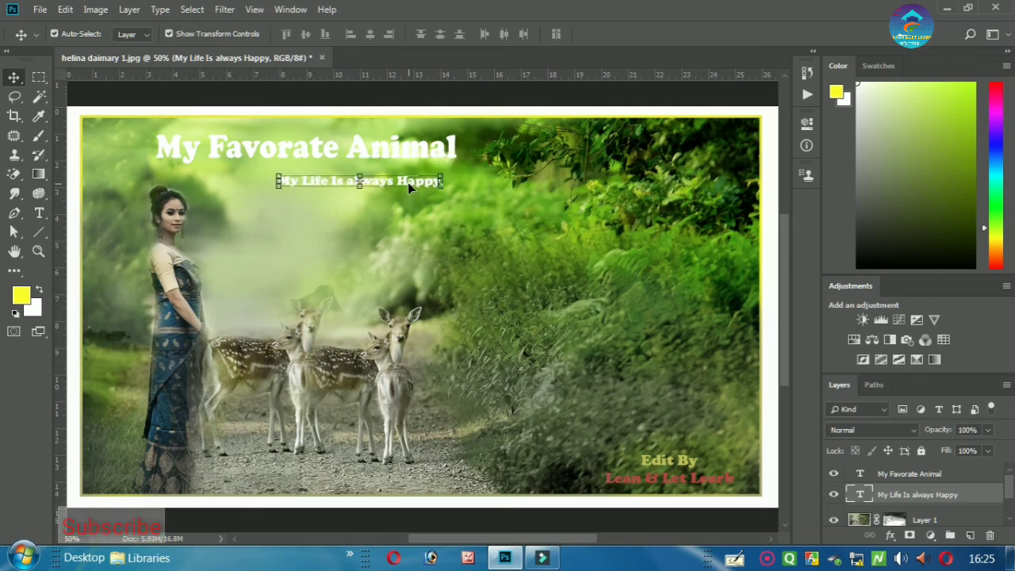
{"action": "left_click", "coordinate": [415, 229]}
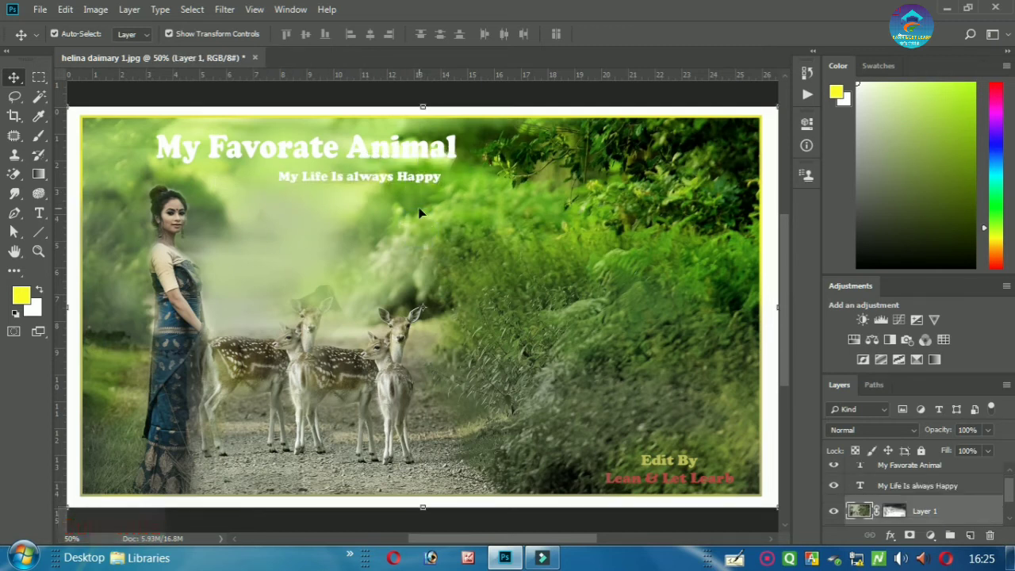
{"action": "left_click", "coordinate": [425, 178]}
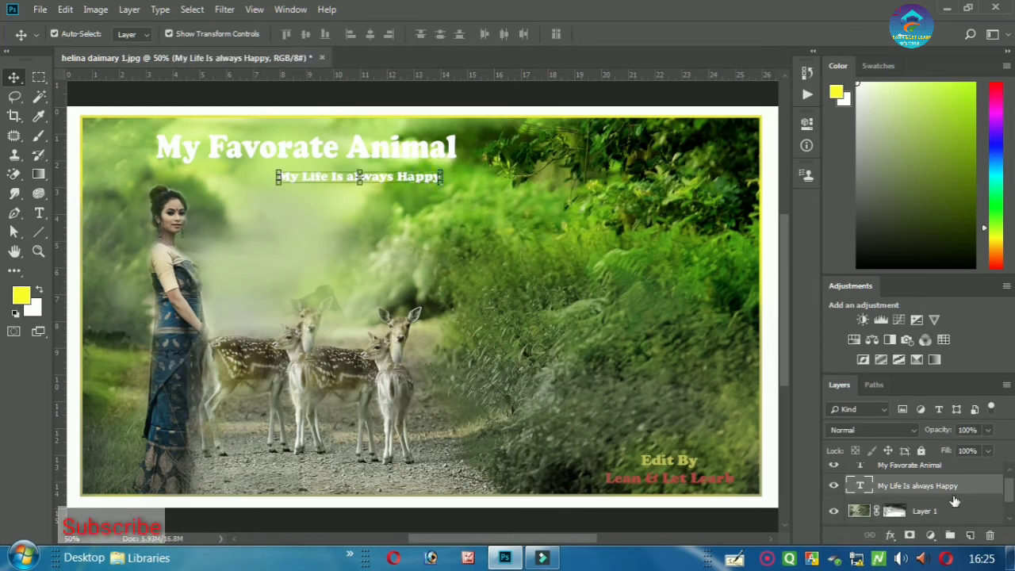
- Add a gradient Stroke to the caption, recolouring the gradient's right stop bright green for pink-to-green
{"action": "double_click", "coordinate": [983, 488]}
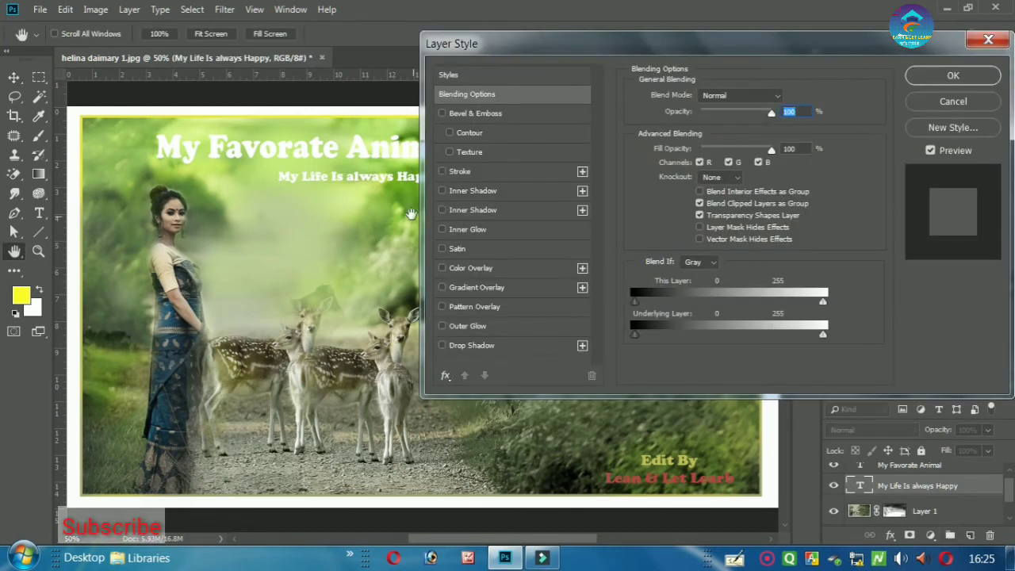
{"action": "left_click", "coordinate": [476, 173]}
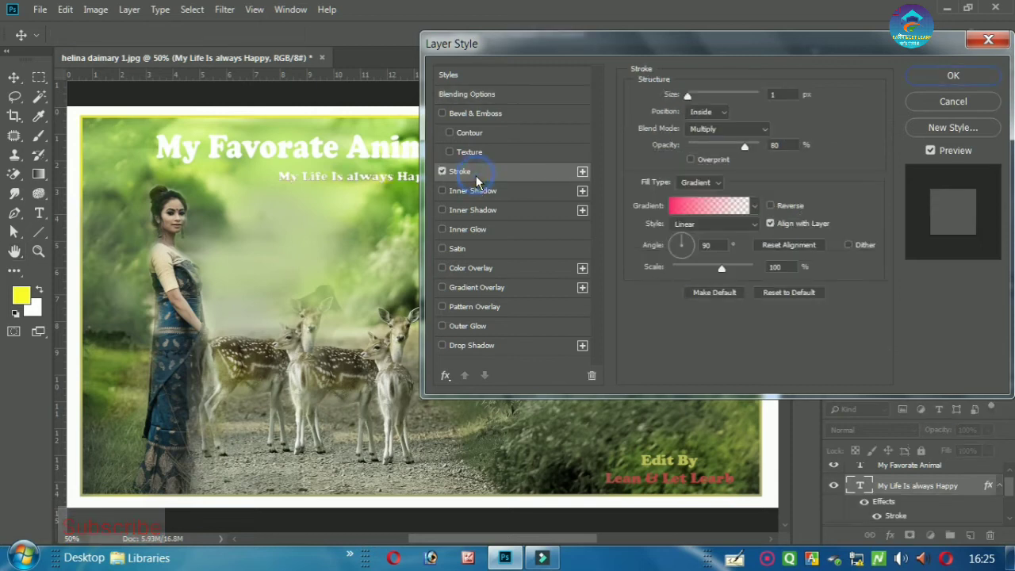
{"action": "left_click", "coordinate": [701, 207]}
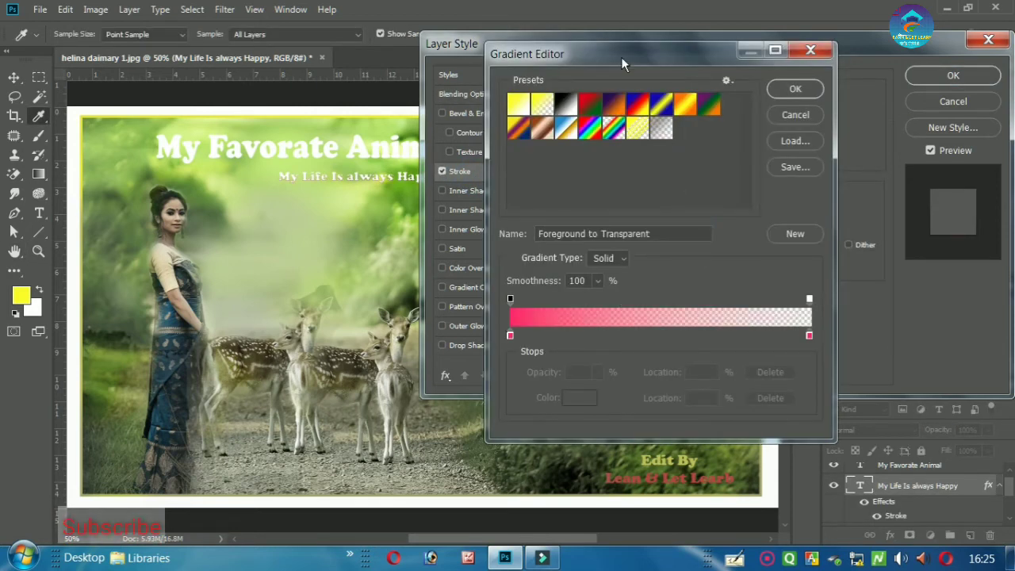
{"action": "left_click_drag", "start_coordinate": [621, 56], "coordinate": [681, 39]}
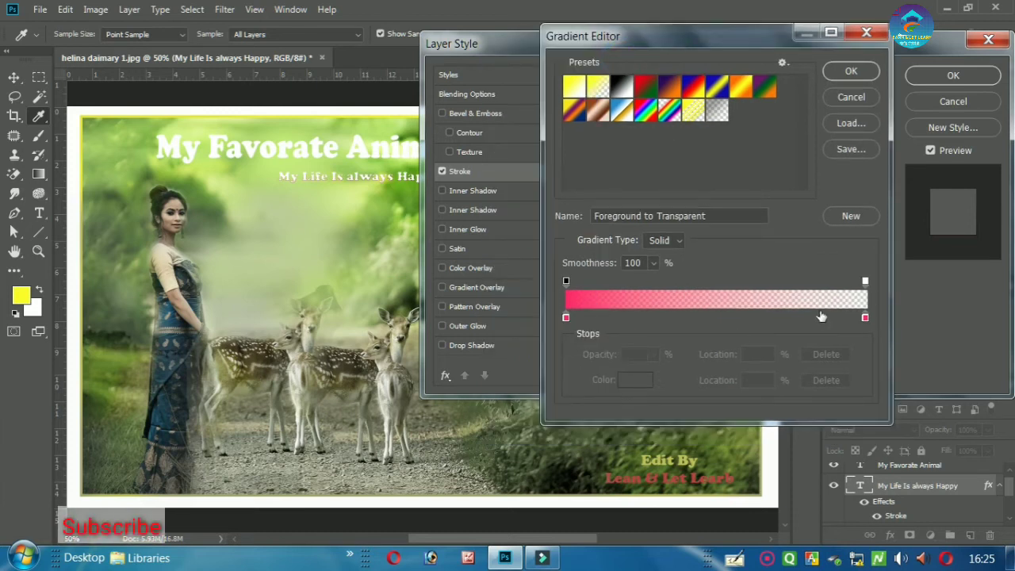
{"action": "left_click", "coordinate": [865, 319]}
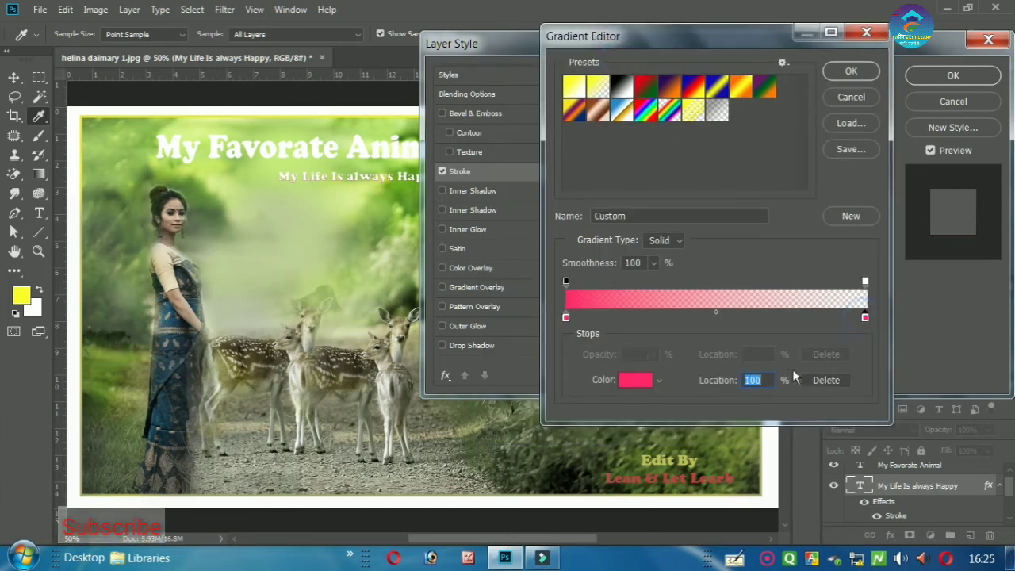
{"action": "left_click", "coordinate": [643, 381]}
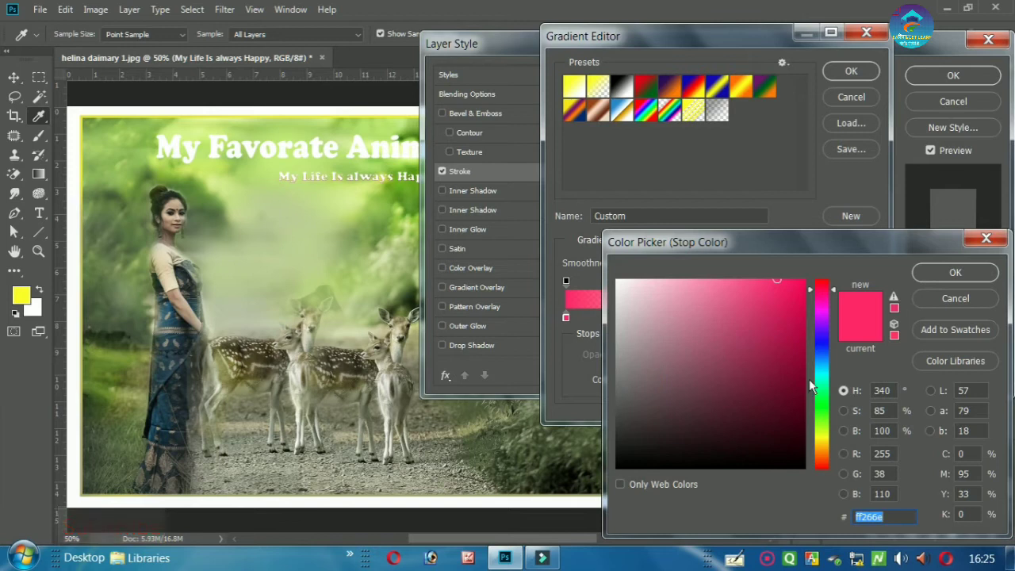
{"action": "mouse_move", "coordinate": [824, 387]}
{"action": "left_mouse_down"}
{"action": "mouse_move", "coordinate": [823, 377]}
{"action": "mouse_move", "coordinate": [821, 395]}
{"action": "left_mouse_up"}
{"action": "left_click", "coordinate": [770, 338]}
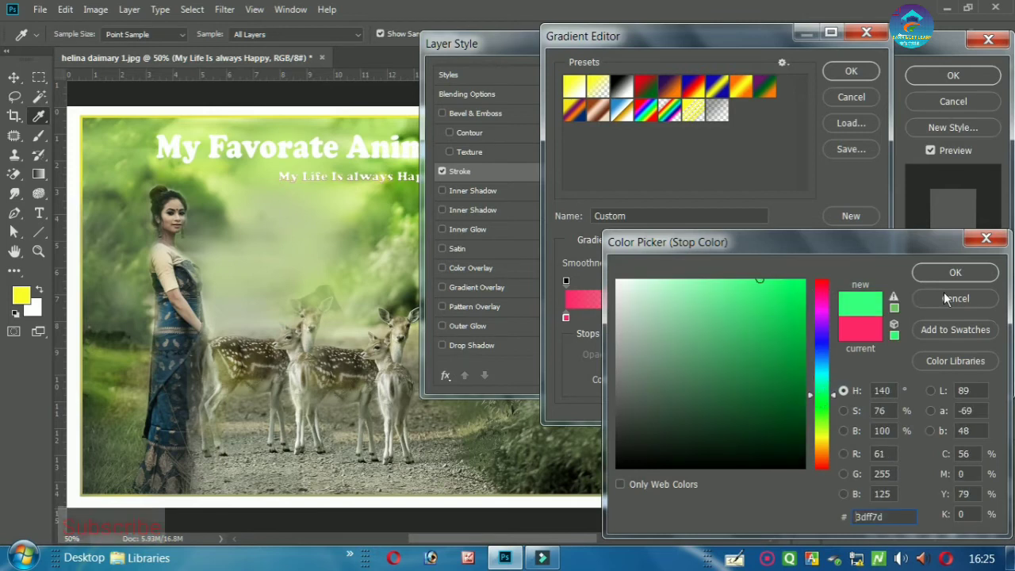
{"action": "left_click", "coordinate": [953, 273]}
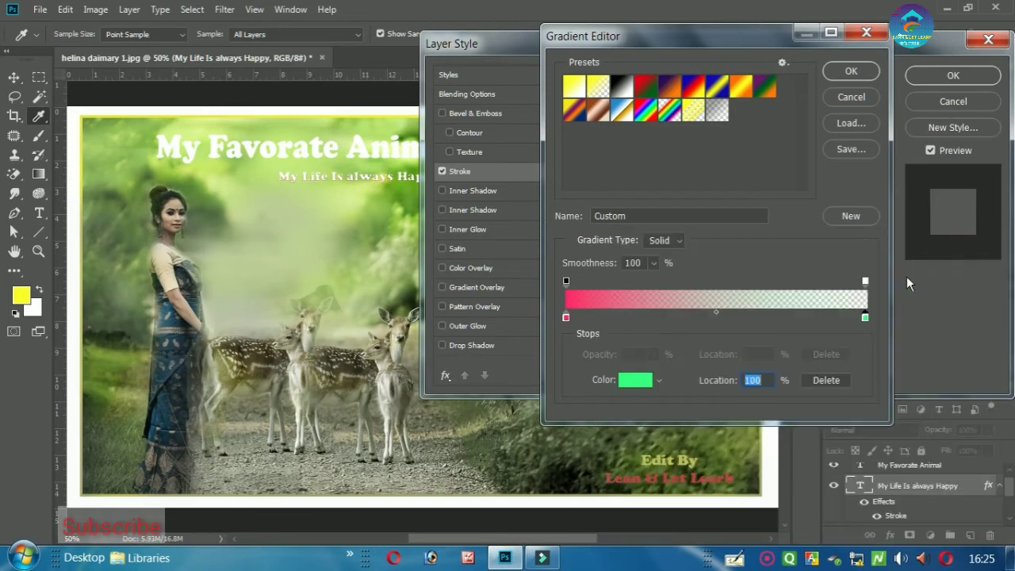
{"action": "left_click", "coordinate": [850, 72]}
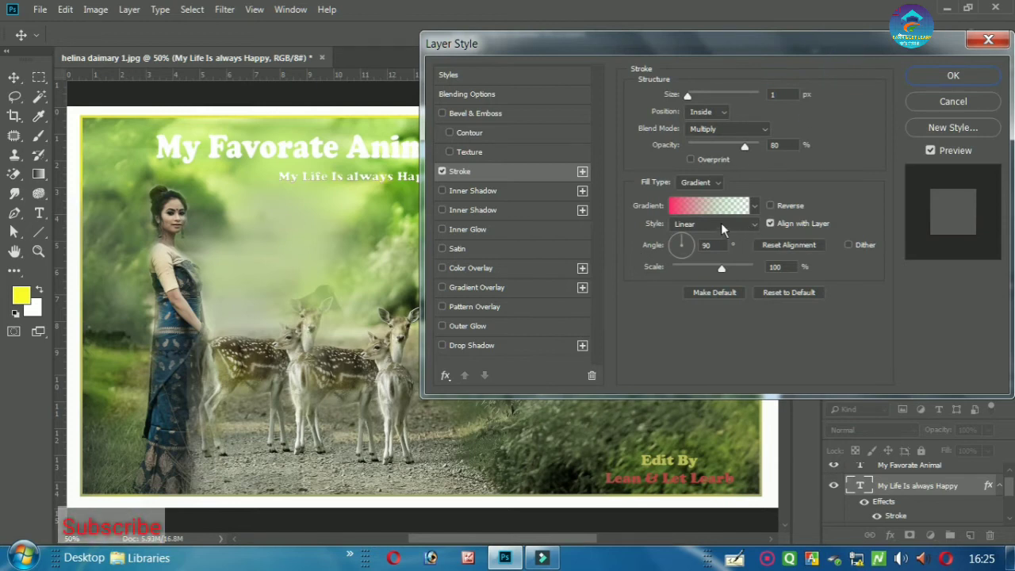
- Set the stroke gradient angle to 180° and apply the layer style
{"action": "left_click", "coordinate": [723, 245]}
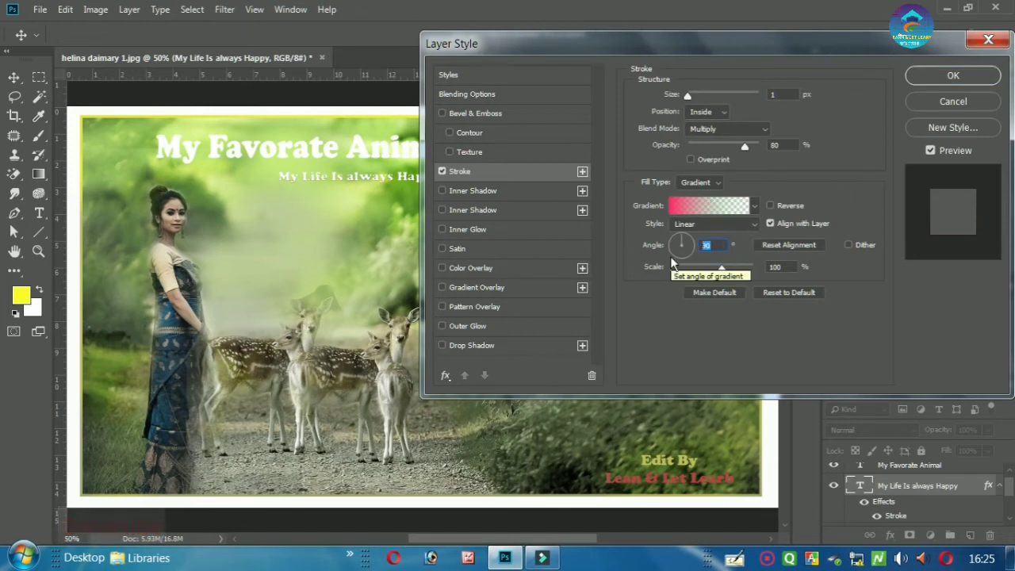
{"action": "type", "text": "180"}
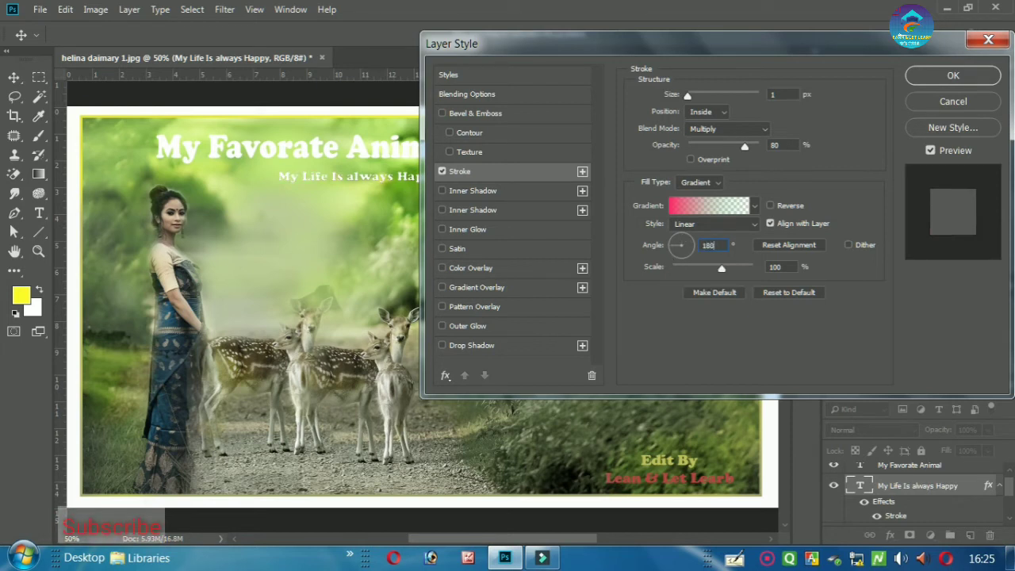
{"action": "left_click", "coordinate": [953, 75]}
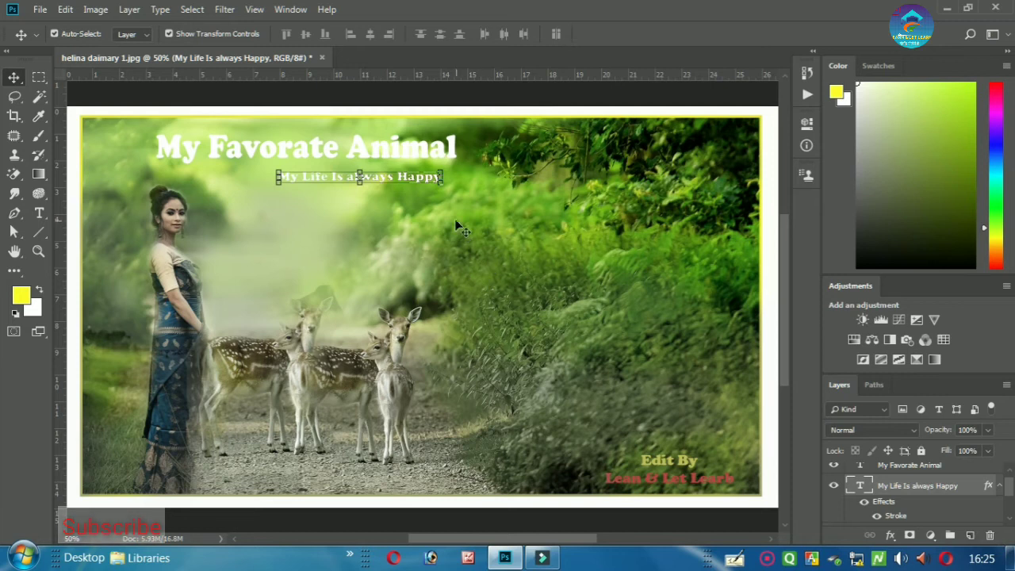
- Select the My Favorate Animal title layer and add a gradient Stroke scaled to 76%
{"action": "left_click", "coordinate": [432, 214]}
{"action": "left_click", "coordinate": [349, 178]}
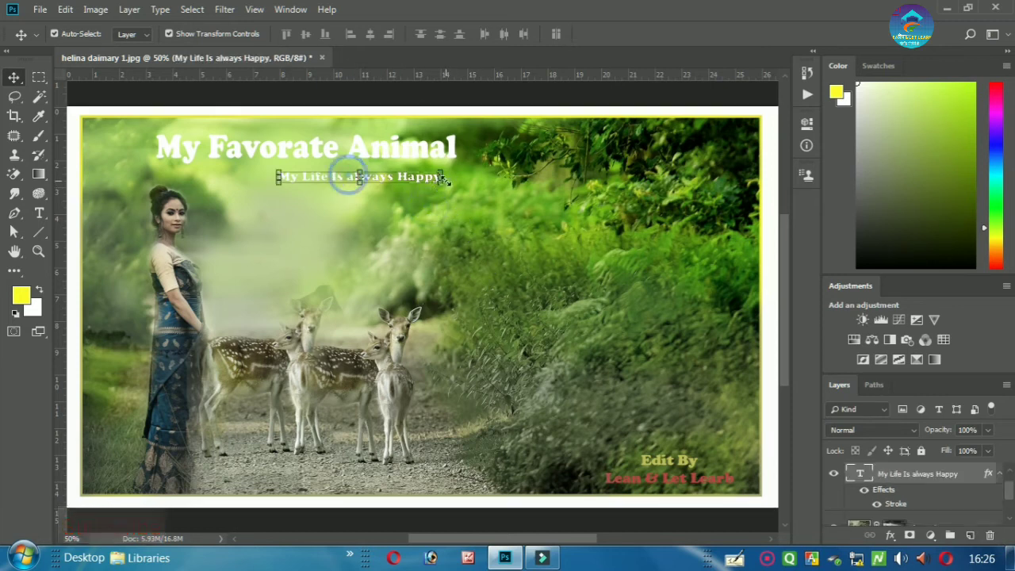
{"action": "left_click", "coordinate": [399, 153]}
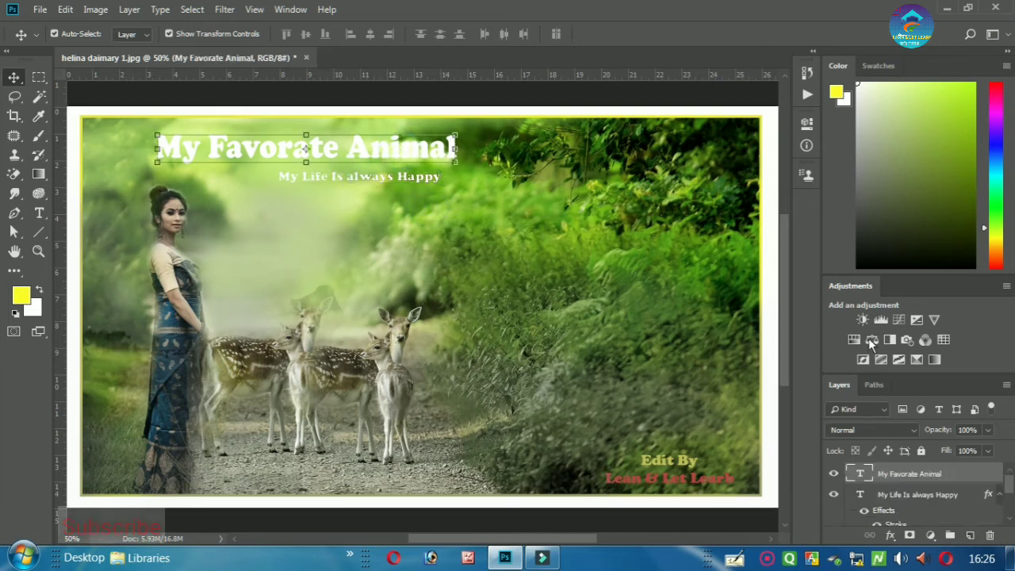
{"action": "double_click", "coordinate": [978, 475]}
{"action": "left_click", "coordinate": [485, 173]}
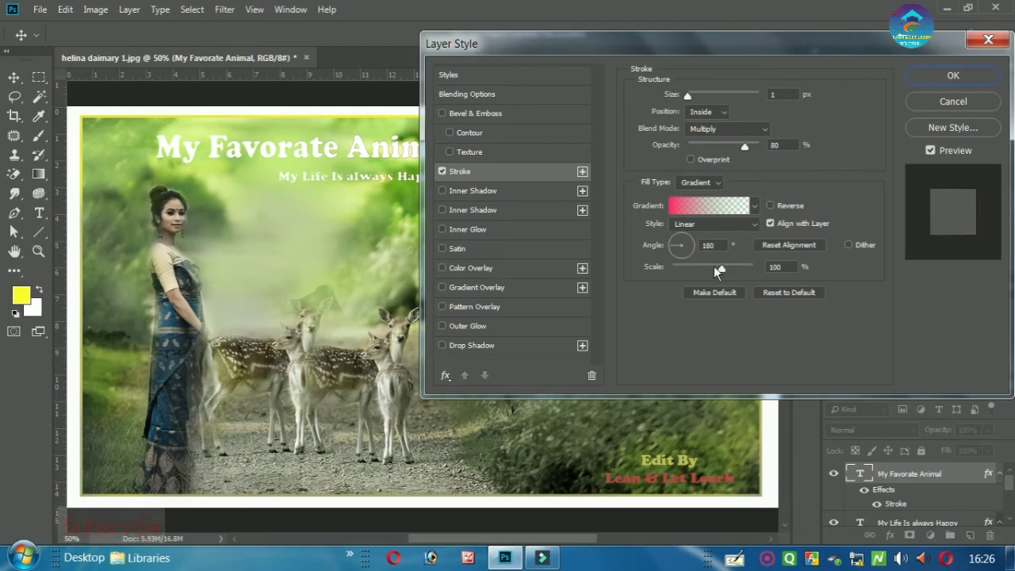
{"action": "mouse_move", "coordinate": [714, 266]}
{"action": "left_mouse_down"}
{"action": "mouse_move", "coordinate": [745, 267]}
{"action": "mouse_move", "coordinate": [706, 270]}
{"action": "left_mouse_up"}
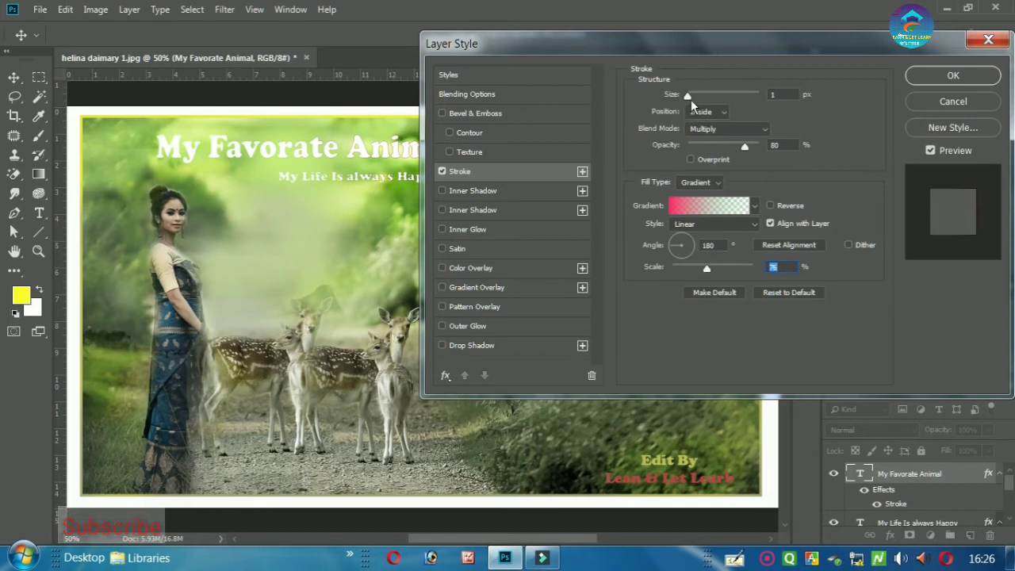
- Set the title's stroke size to 4 px and apply the style
{"action": "left_click_drag", "start_coordinate": [690, 97], "coordinate": [687, 98]}
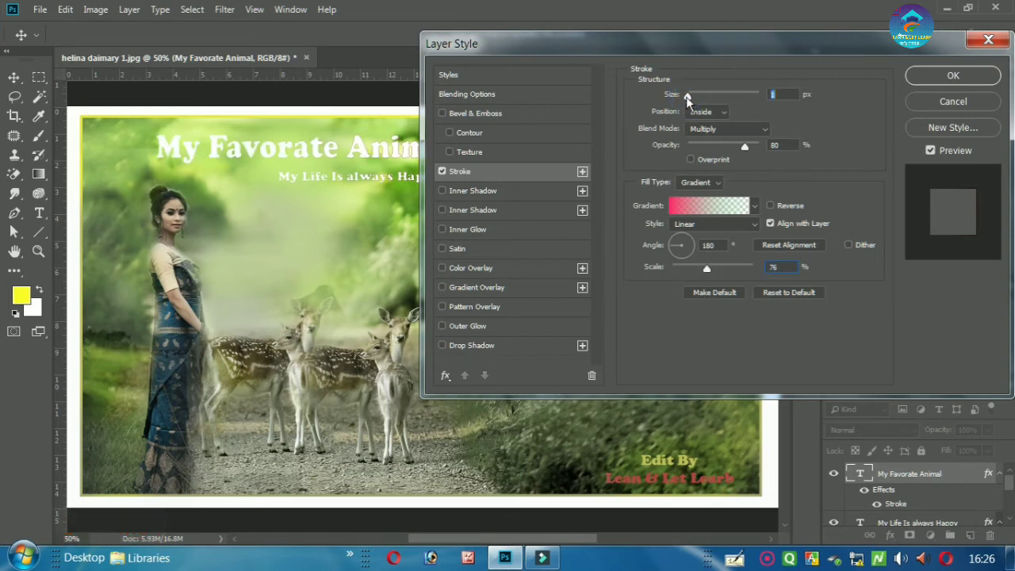
{"action": "left_click", "coordinate": [774, 95]}
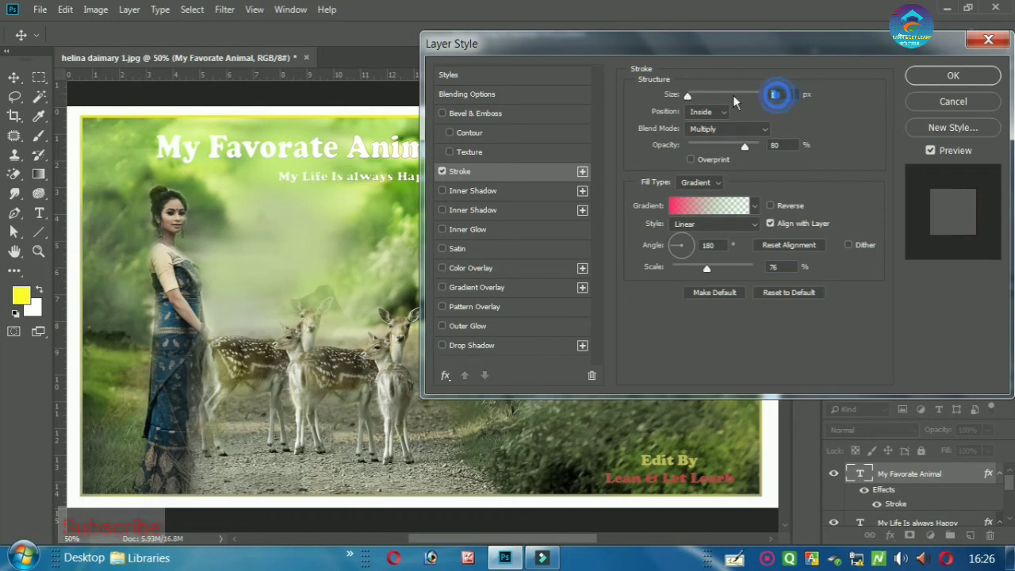
{"action": "type", "text": "5"}
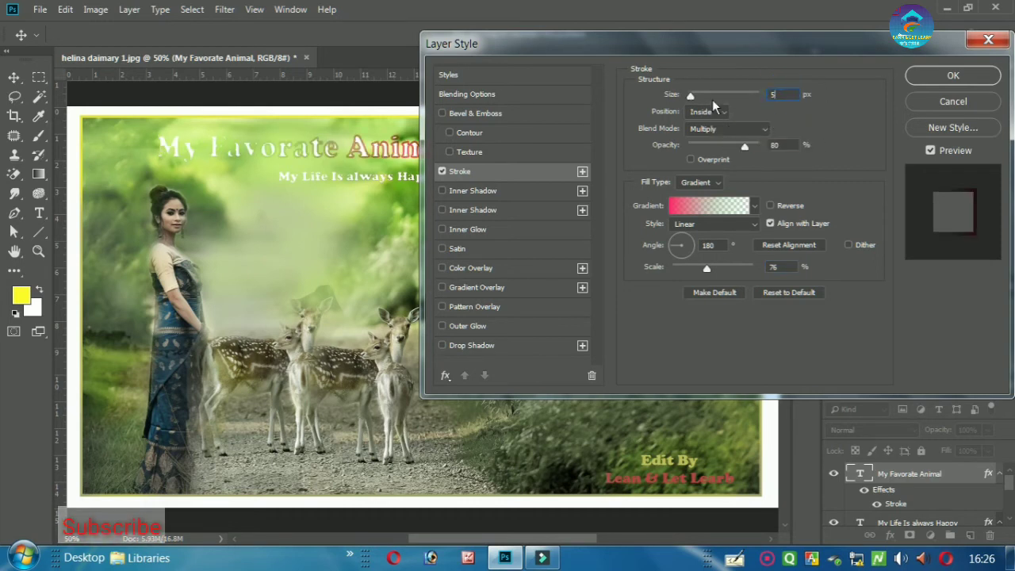
{"action": "type", "text": "4"}
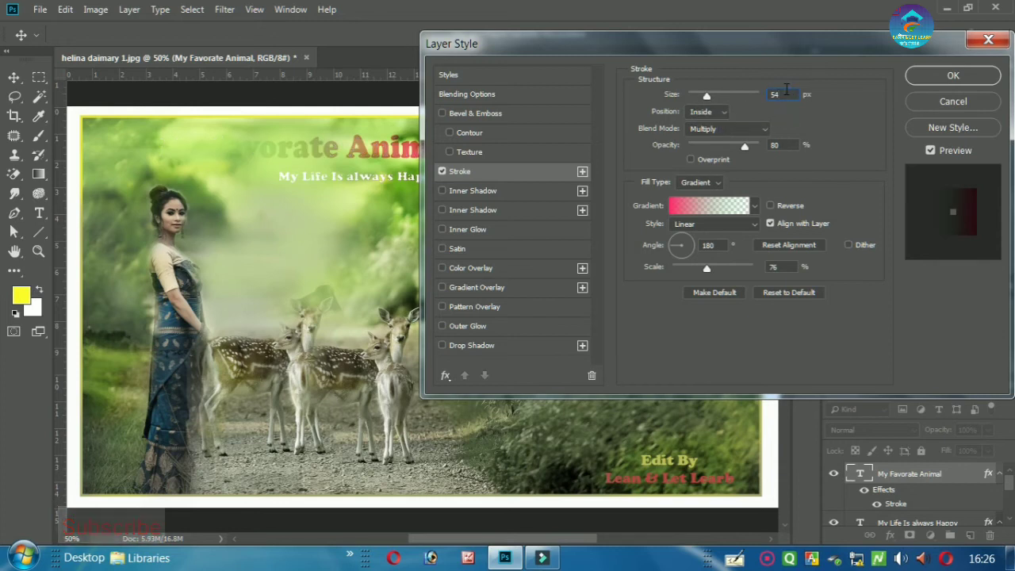
{"action": "double_click", "coordinate": [775, 94]}
{"action": "double_click", "coordinate": [792, 94]}
{"action": "type", "text": "4"}
{"action": "left_click", "coordinate": [953, 72]}
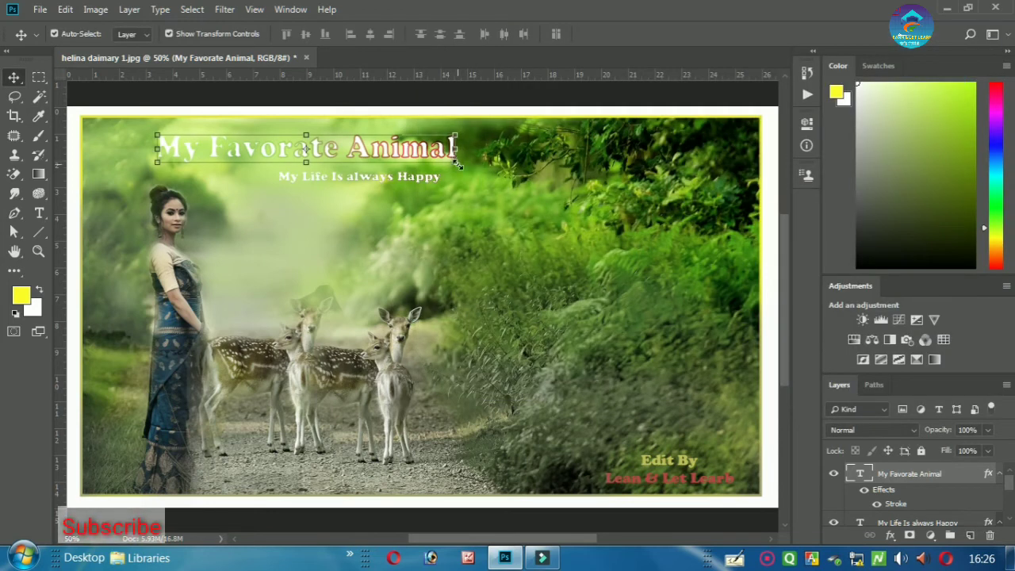
- Enlarge the My Favorate Animal title slightly, nudge it up, and commit the transform
{"action": "left_click_drag", "start_coordinate": [456, 167], "coordinate": [466, 167]}
{"action": "key", "text": "Up"}
{"action": "key", "text": "Up"}
{"action": "key", "text": "Up"}
{"action": "key", "text": "Up"}
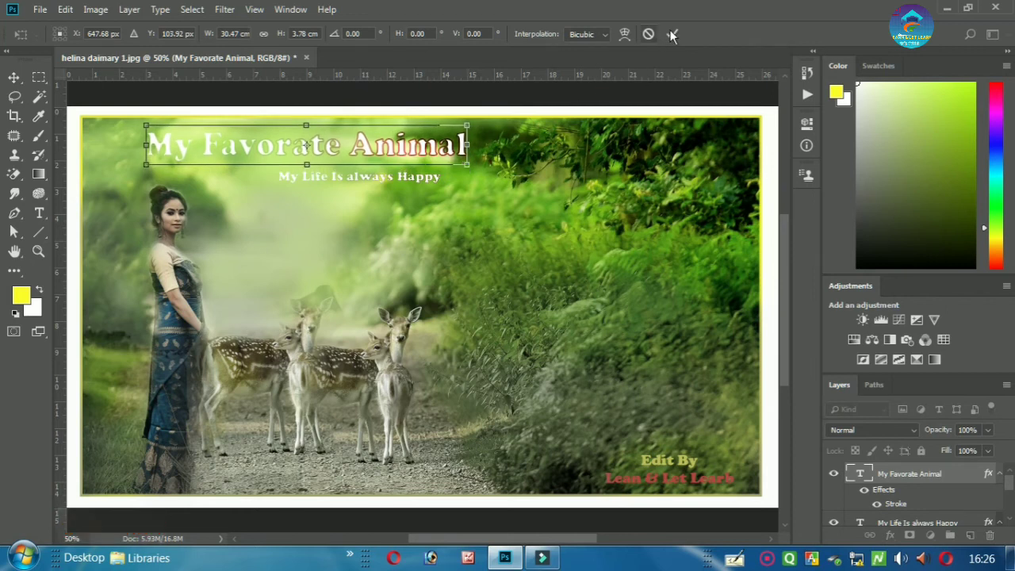
{"action": "left_click", "coordinate": [671, 35]}
{"action": "left_click", "coordinate": [478, 233]}
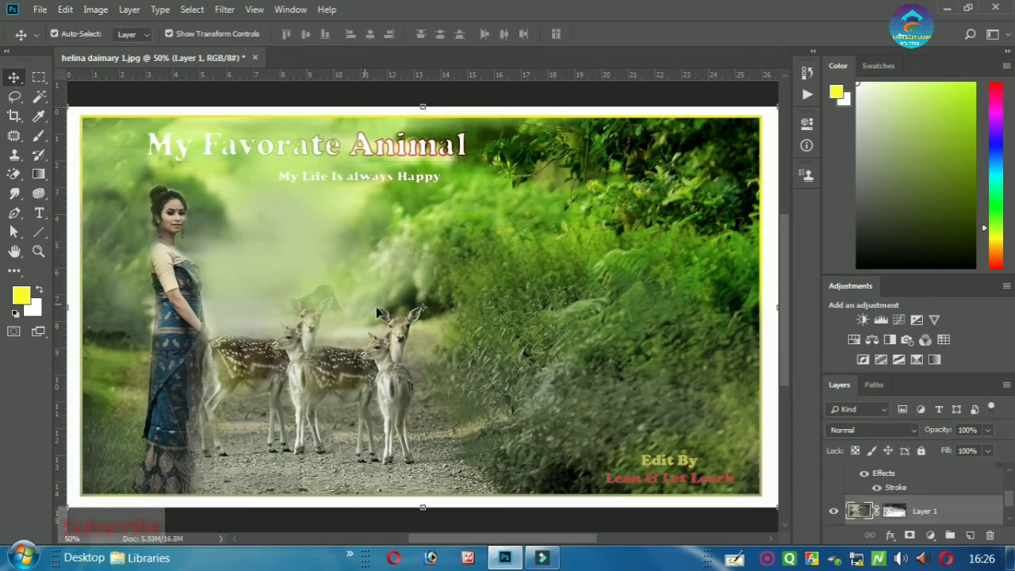
{"action": "key", "text": "ctrl+minus"}
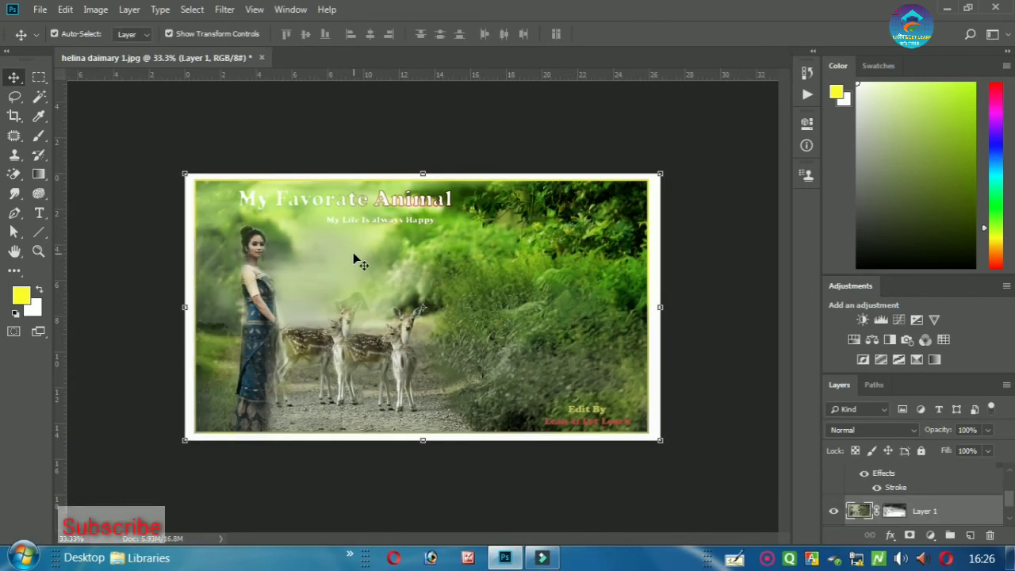
{"action": "key", "text": "ctrl+plus"}
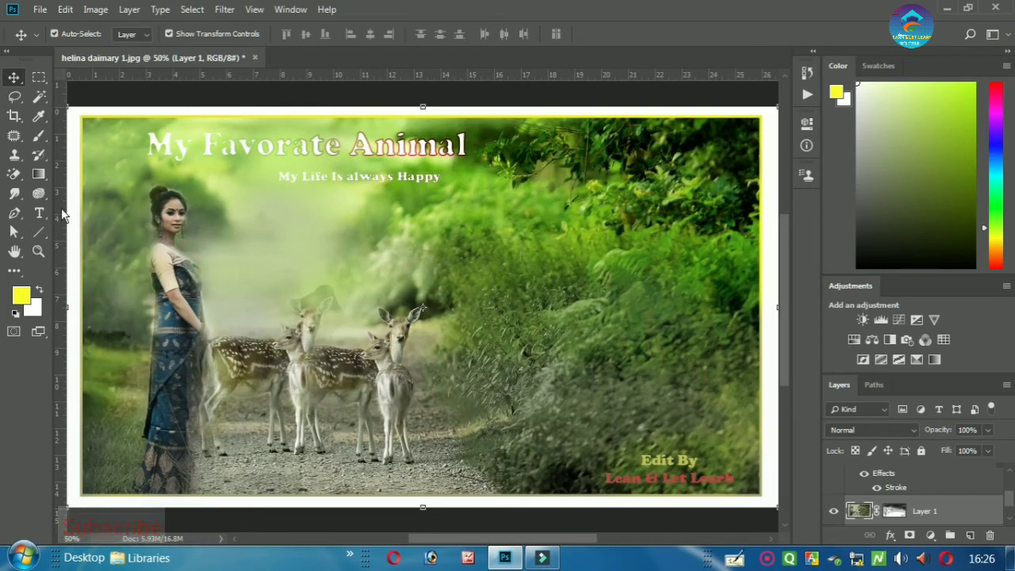
{"action": "left_click", "coordinate": [42, 214]}
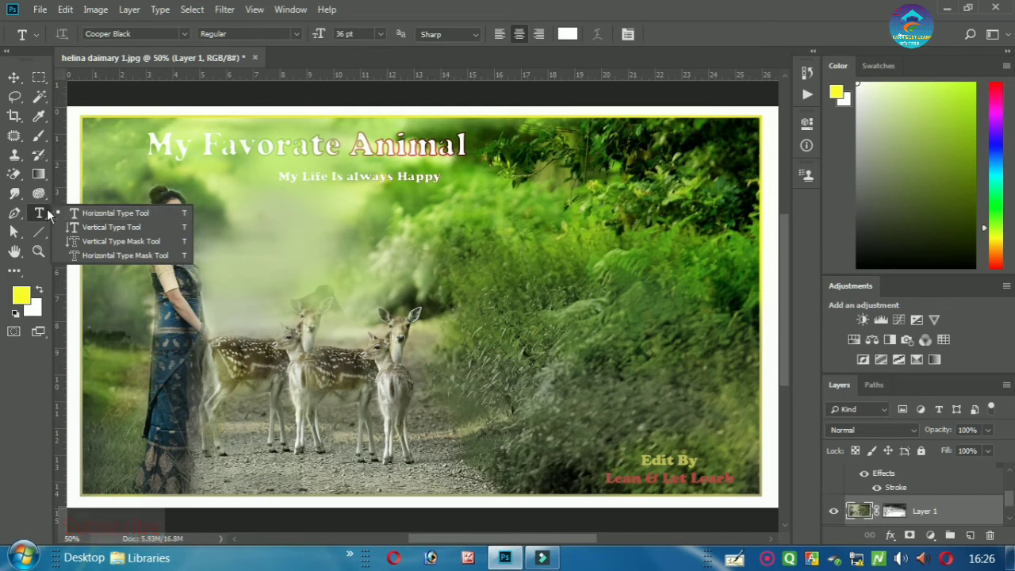
{"action": "left_click", "coordinate": [368, 260]}
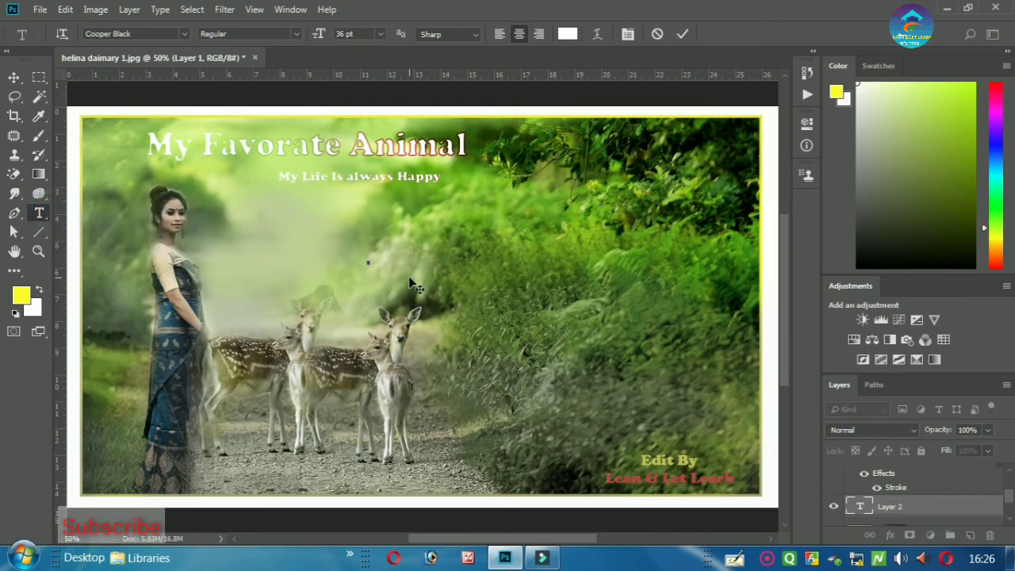
{"action": "left_click", "coordinate": [658, 33]}
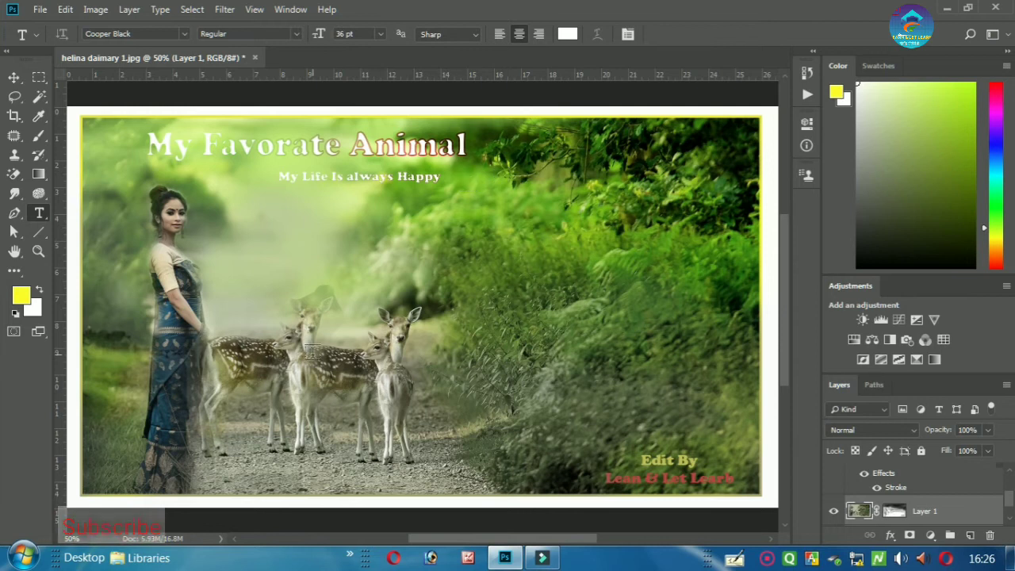
{"action": "left_click", "coordinate": [24, 558]}
- Launch LEAP Office 2000, continue without the CD-ROM, and set the language to Hindi
{"action": "type", "text": "leap"}
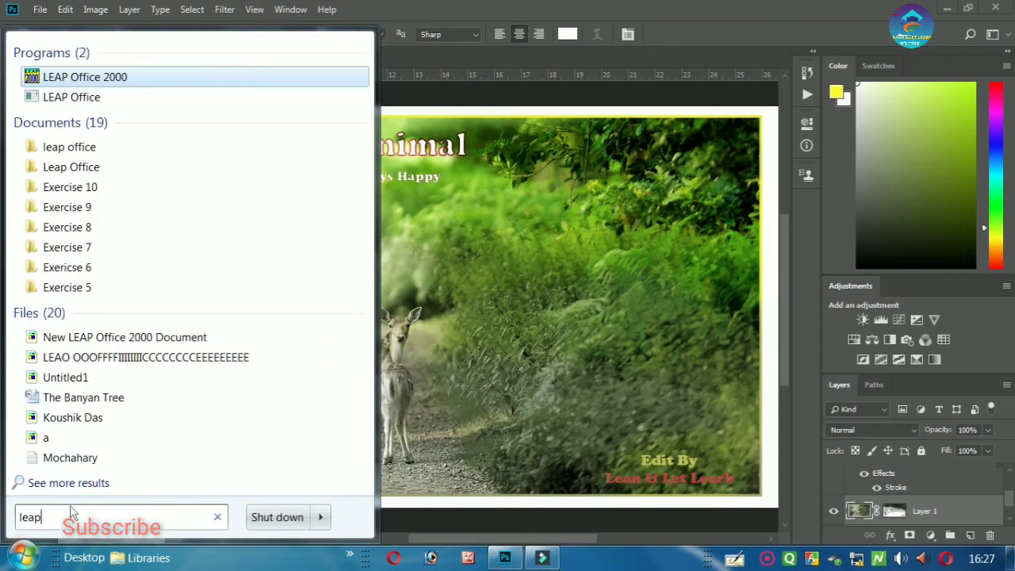
{"action": "key", "text": "Return"}
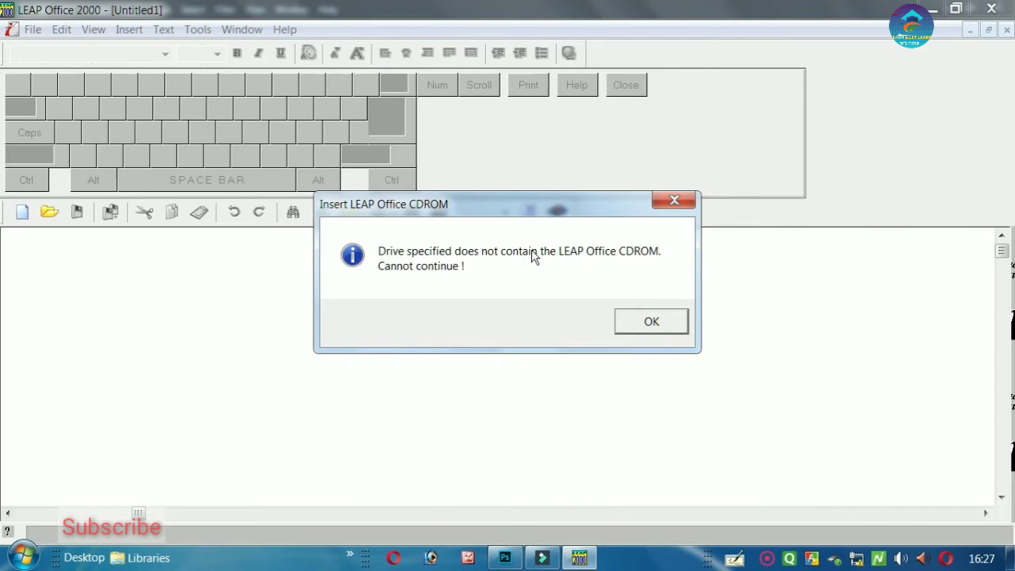
{"action": "left_click", "coordinate": [634, 324]}
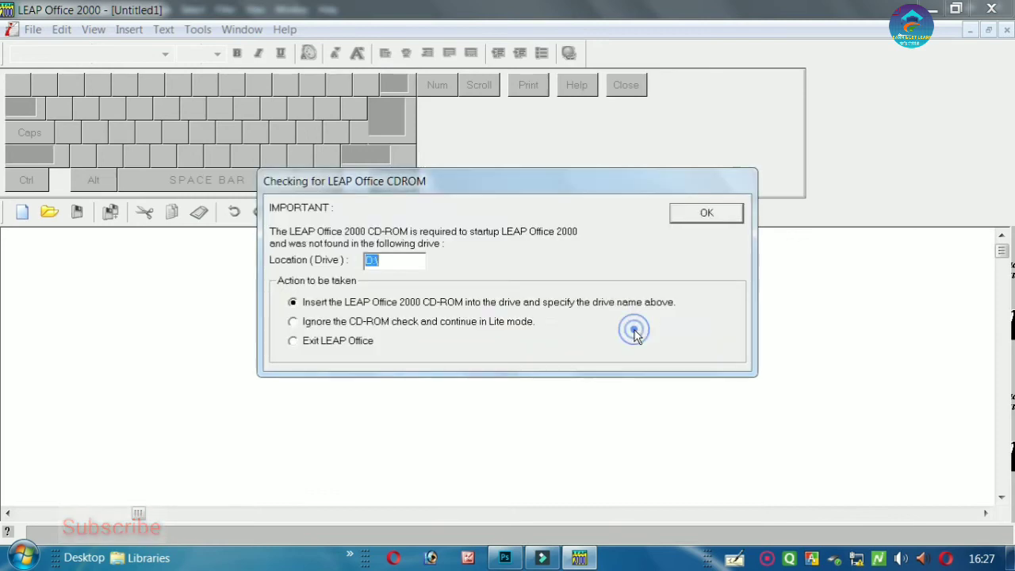
{"action": "left_click", "coordinate": [317, 324]}
{"action": "key", "text": "Return"}
{"action": "left_click", "coordinate": [322, 211]}
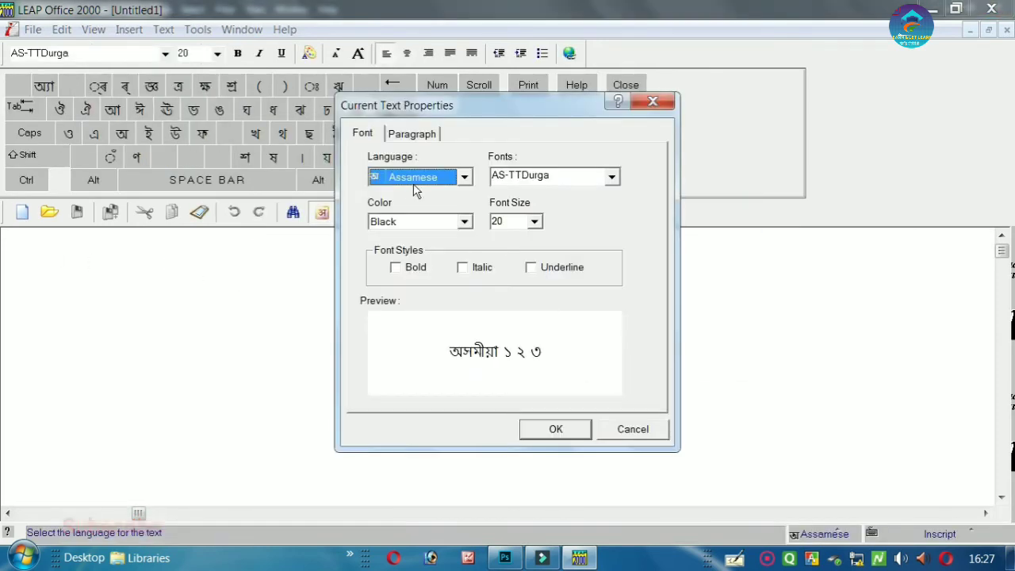
{"action": "scroll", "coordinate": [434, 182], "scroll_direction": "down", "scroll_amount": 3}
{"action": "key", "text": "Return"}
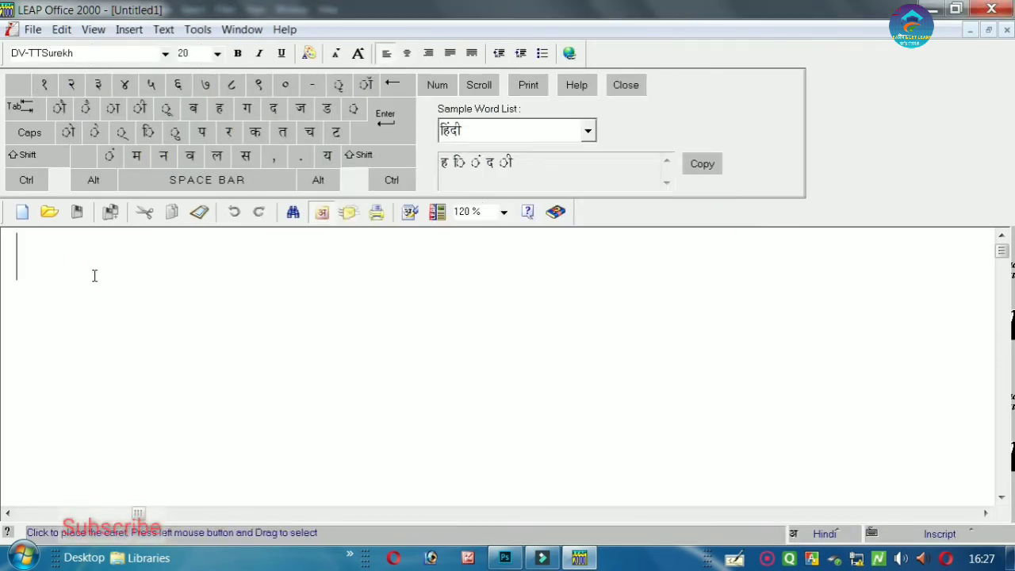
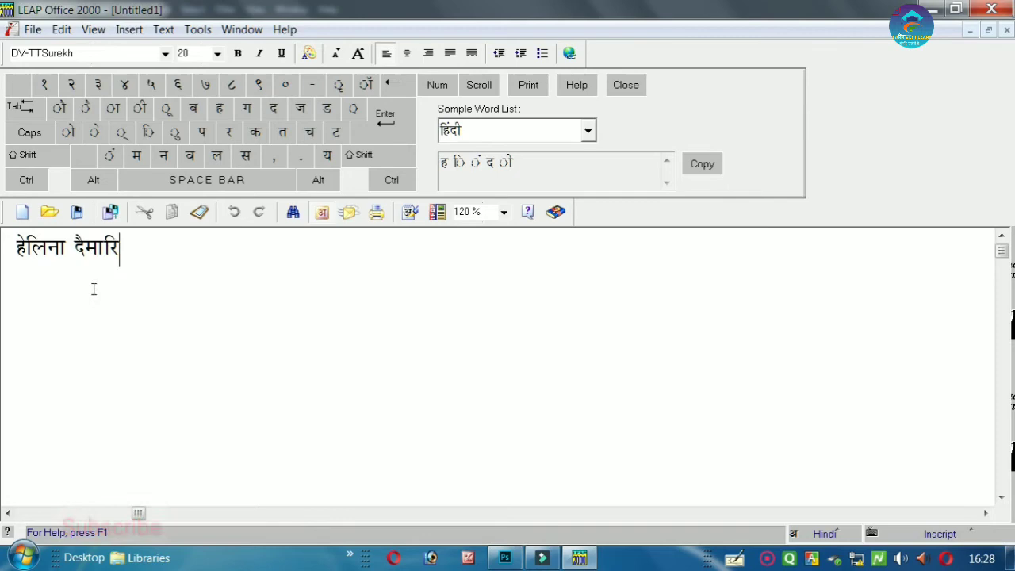
- Type the name in Hindi in LEAP Office, correcting a typo, and select it
{"action": "left_click", "coordinate": [100, 261]}
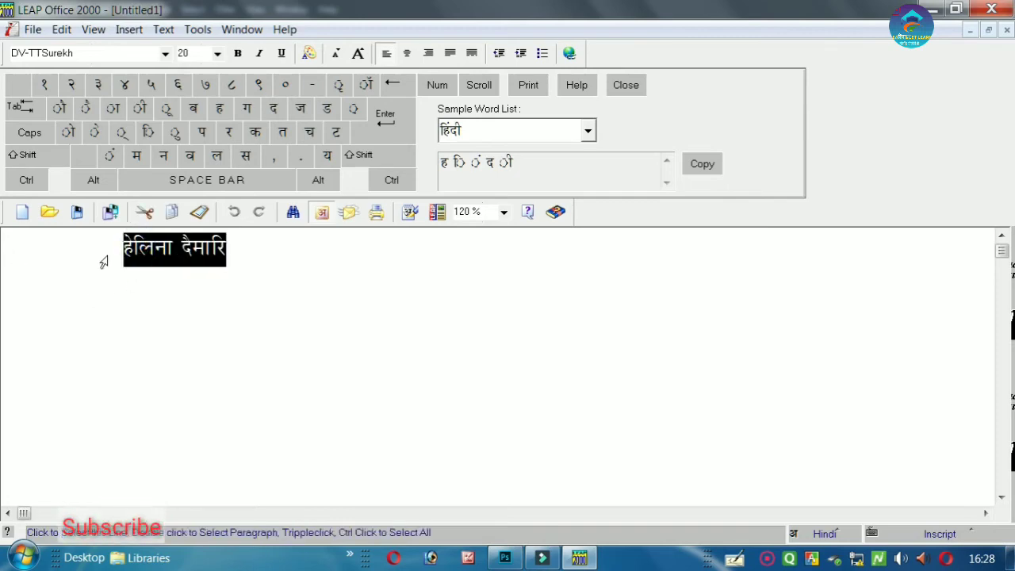
- Paste the Hindi name as a new text line above the deer in Photoshop
{"action": "left_click", "coordinate": [504, 558]}
{"action": "left_click", "coordinate": [287, 282]}
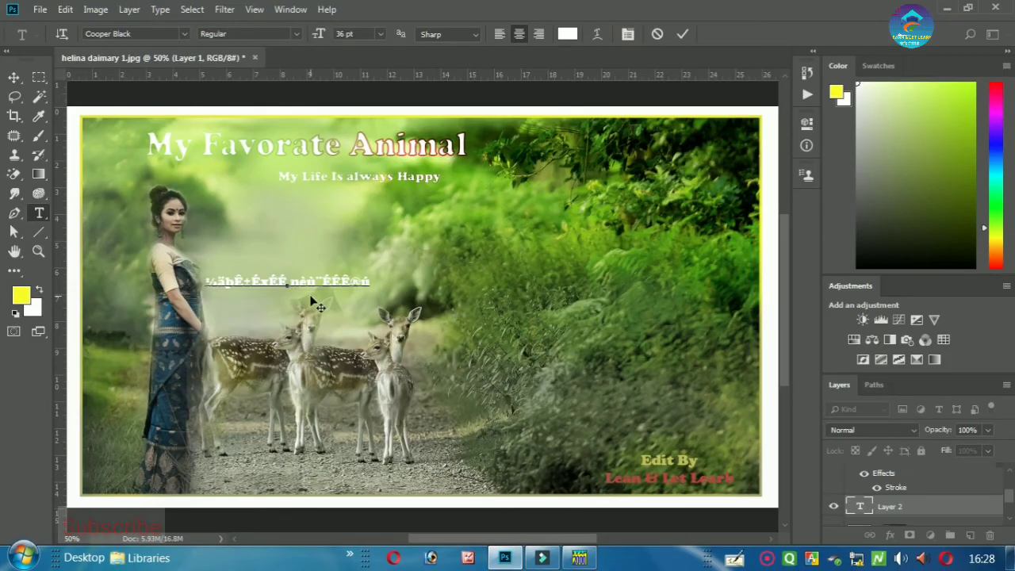
{"action": "key", "text": "ctrl+a"}
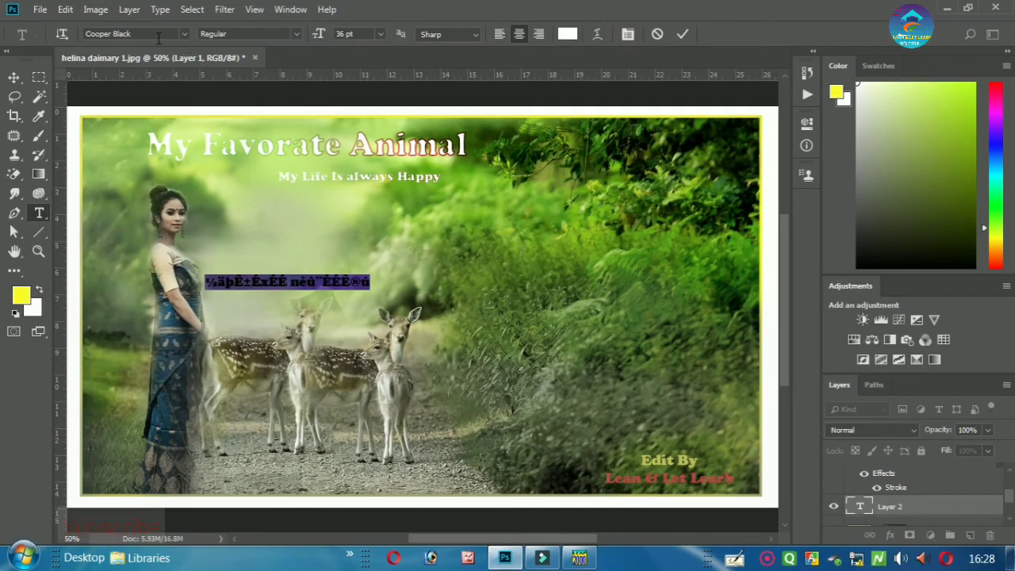
{"action": "left_click", "coordinate": [578, 557]}
- Apply the DV-TTSurekh font to the pasted text so the Hindi displays correctly
{"action": "left_click", "coordinate": [79, 53]}
{"action": "key", "text": "ctrl+c"}
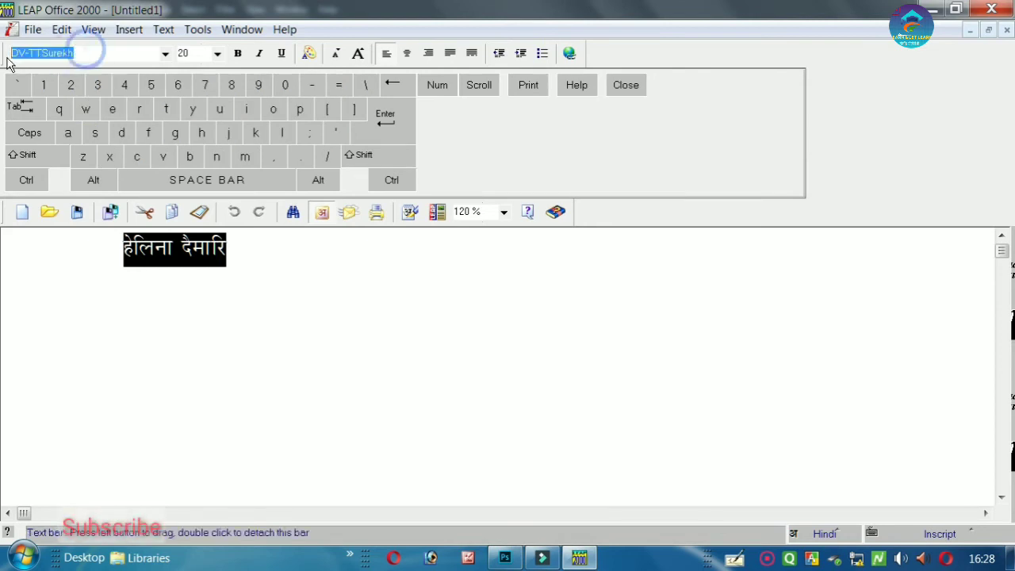
{"action": "left_click", "coordinate": [504, 557]}
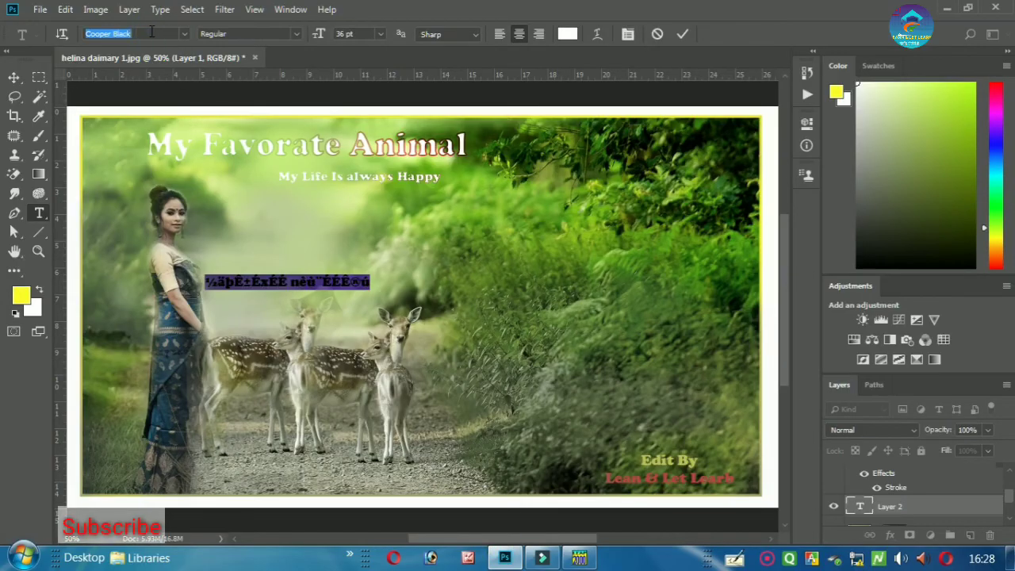
{"action": "key", "text": "ctrl+v"}
{"action": "key", "text": "Return"}
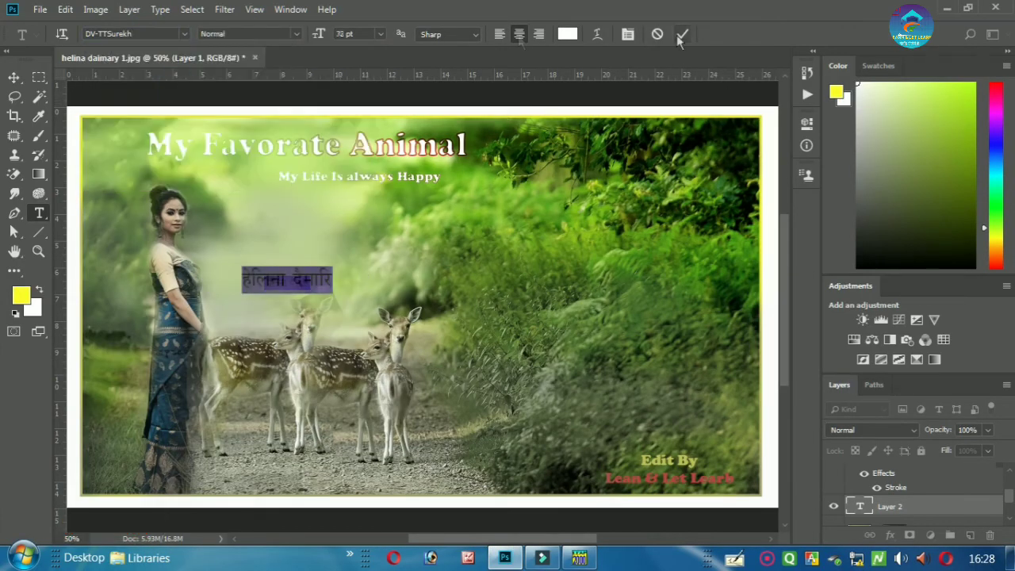
{"action": "left_click", "coordinate": [681, 36]}
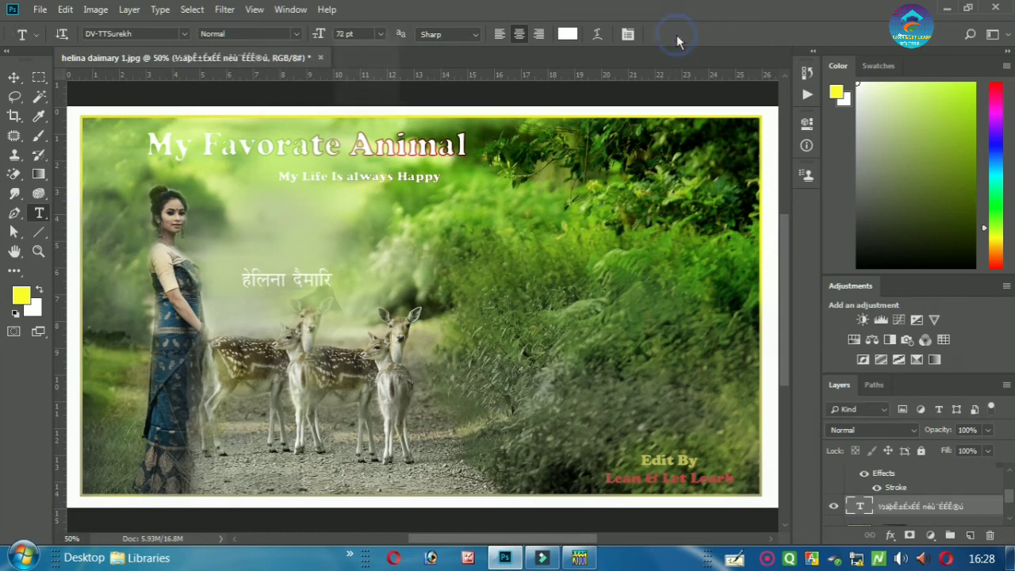
- Scale up the Hindi text and position it just below the My Life Is always Happy line
{"action": "left_click", "coordinate": [14, 77]}
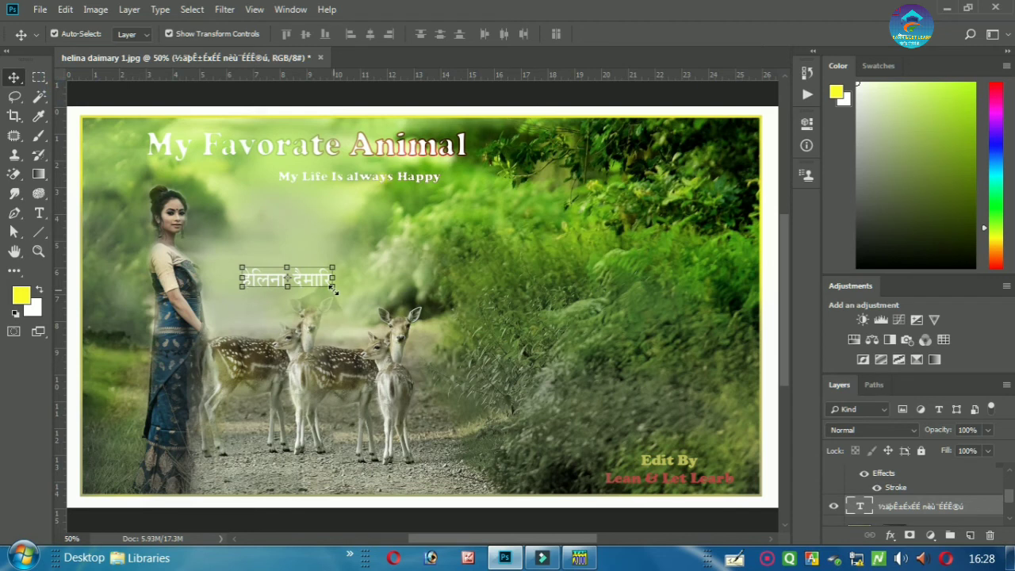
{"action": "left_click_drag", "start_coordinate": [333, 290], "coordinate": [433, 224]}
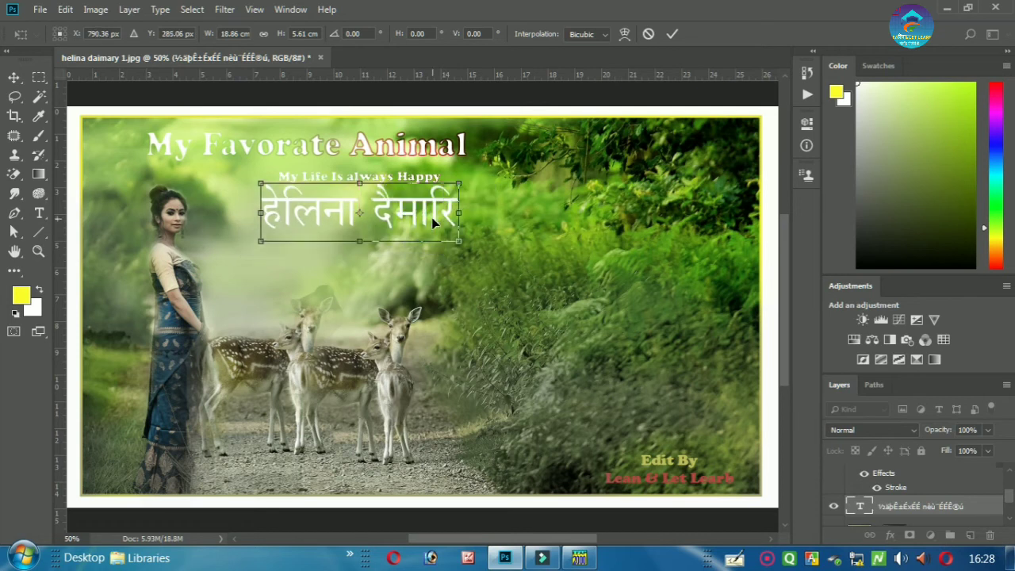
{"action": "key", "text": "Down"}
{"action": "key", "text": "Down"}
{"action": "key", "text": "Down"}
{"action": "key", "text": "Down"}
{"action": "key", "text": "Down"}
{"action": "key", "text": "Down"}
{"action": "key", "text": "Down"}
{"action": "key", "text": "Down"}
{"action": "key", "text": "Down"}
{"action": "key", "text": "Down"}
{"action": "key", "text": "Down"}
{"action": "key", "text": "Down"}
{"action": "key", "text": "Down"}
{"action": "key", "text": "Down"}
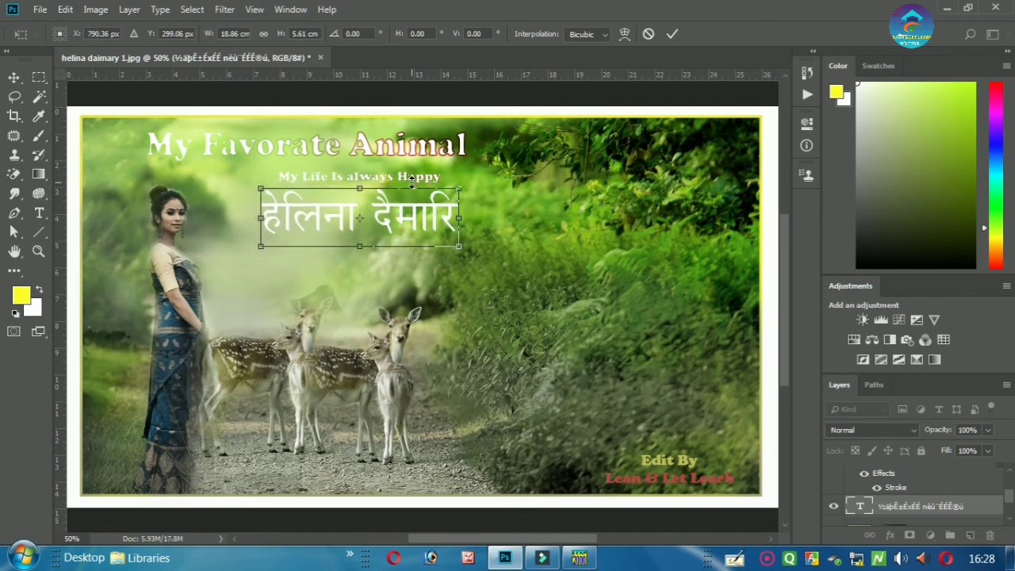
{"action": "left_click", "coordinate": [672, 35]}
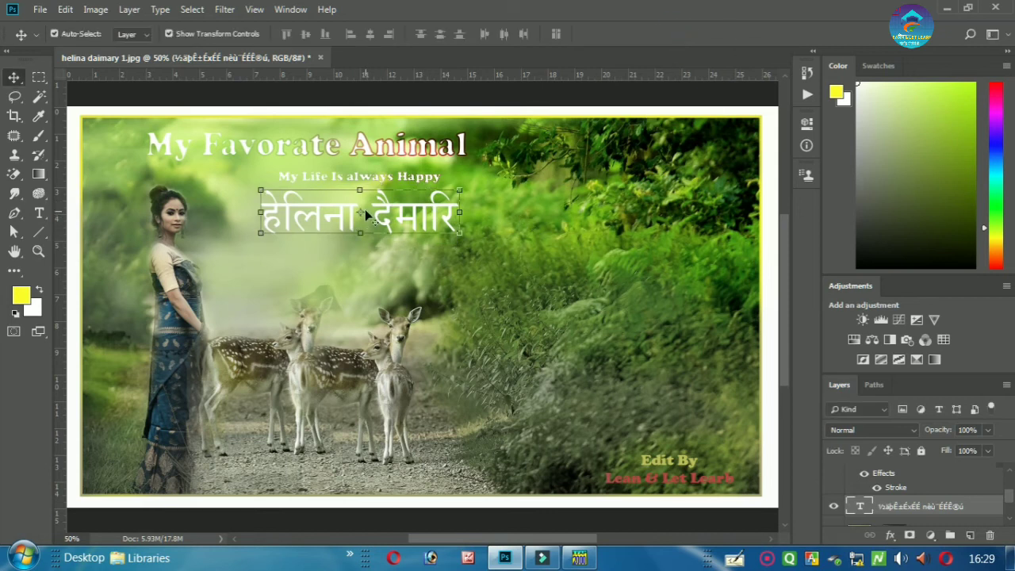
- Give the Hindi name a 3 px gradient Stroke at 90° angle with reduced scale
{"action": "double_click", "coordinate": [987, 506]}
{"action": "left_click", "coordinate": [475, 173]}
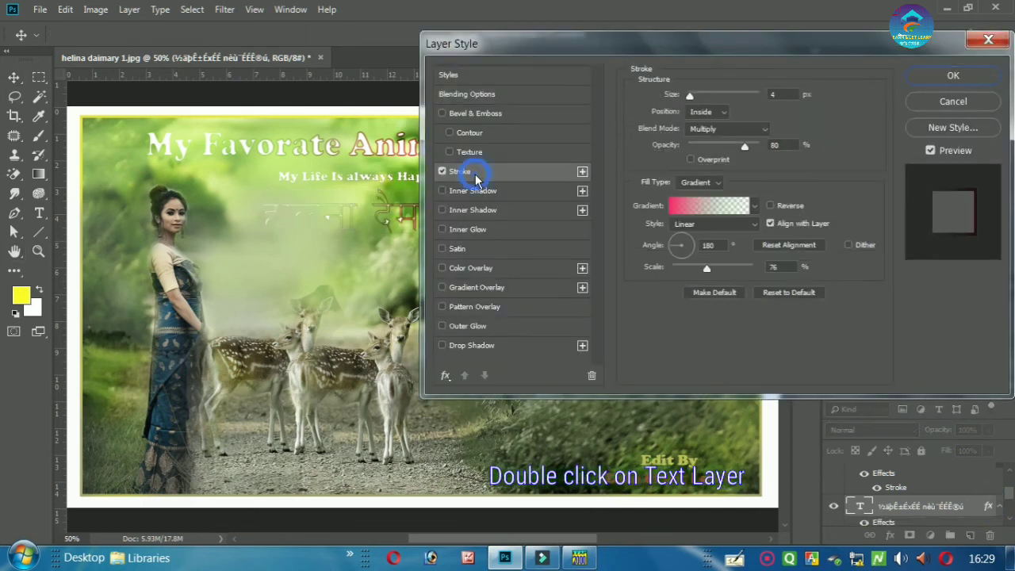
{"action": "left_click", "coordinate": [786, 94]}
{"action": "type", "text": "3"}
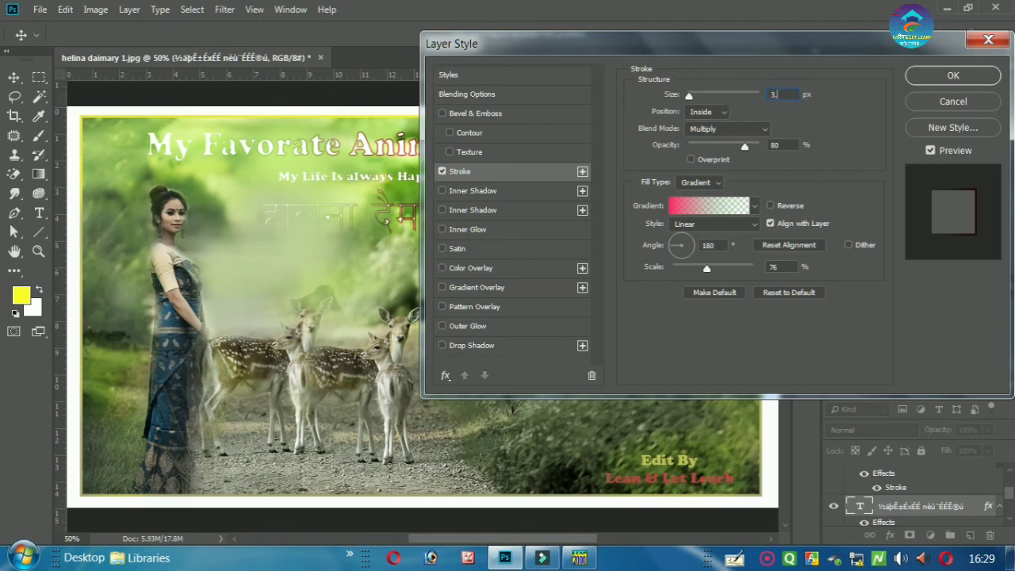
{"action": "left_click", "coordinate": [717, 247]}
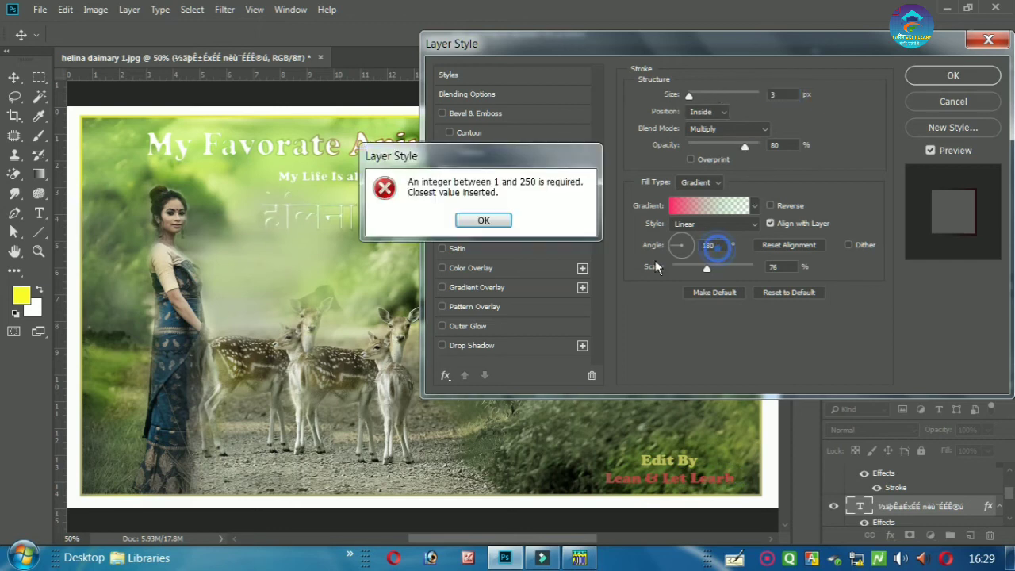
{"action": "left_click", "coordinate": [498, 220]}
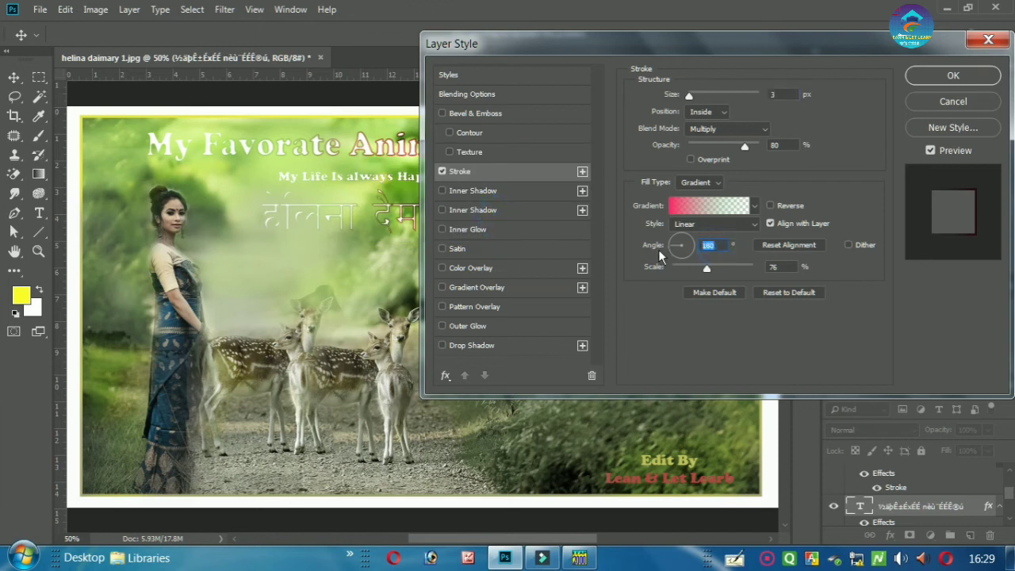
{"action": "type", "text": "90"}
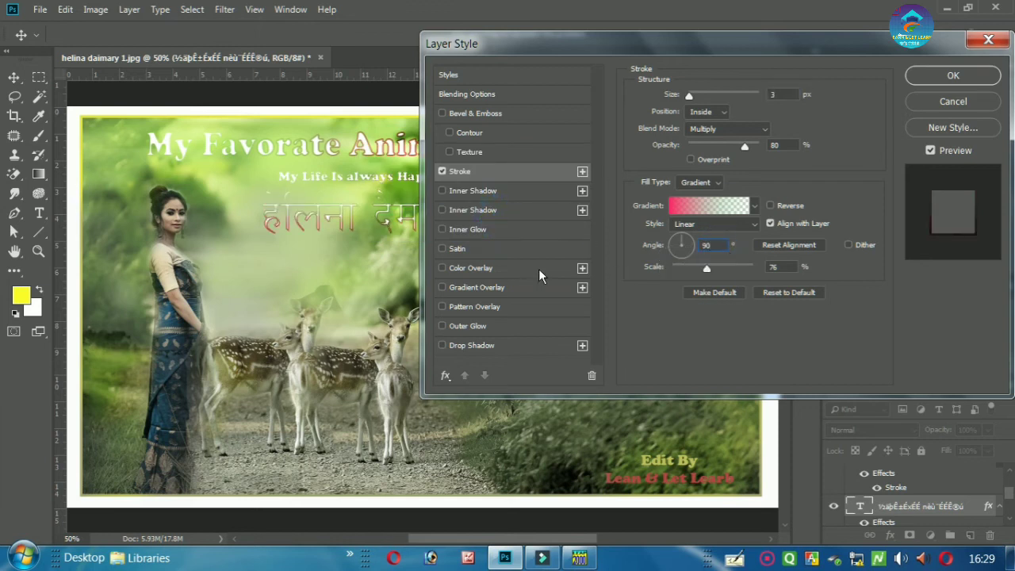
{"action": "left_click_drag", "start_coordinate": [706, 268], "coordinate": [694, 271]}
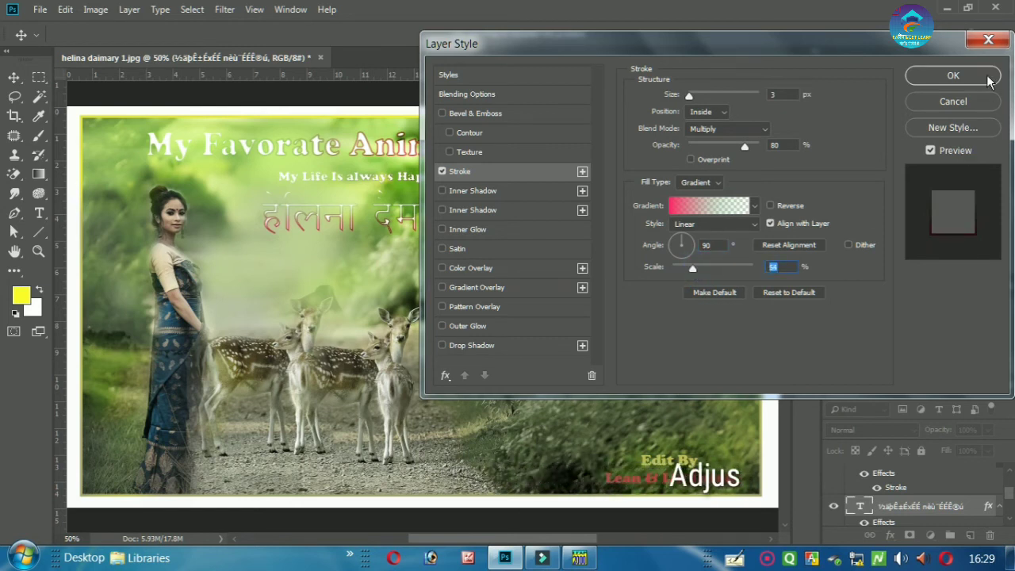
{"action": "left_click", "coordinate": [985, 79]}
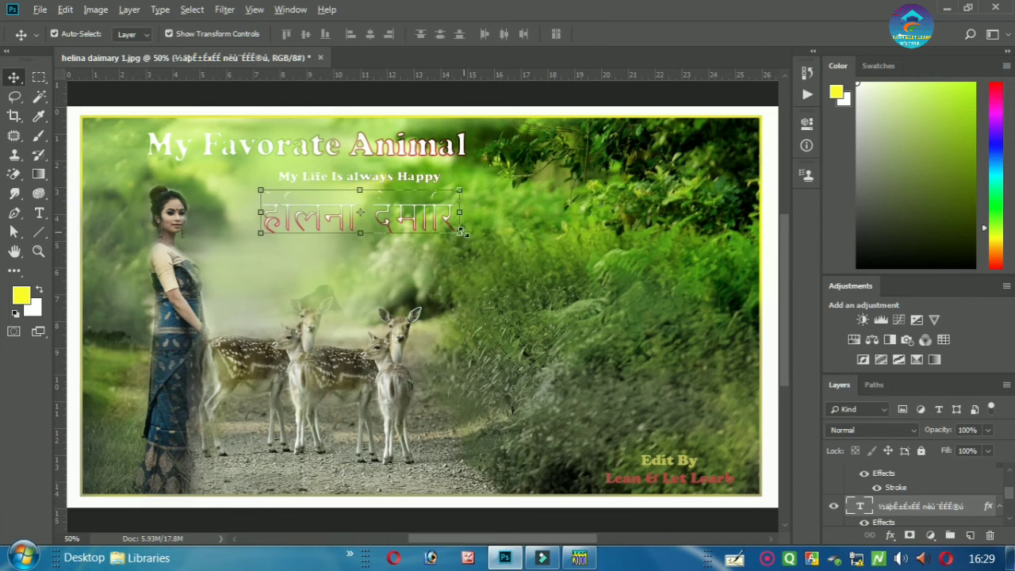
- Enlarge the Hindi name slightly and move it just under the tagline
{"action": "left_click_drag", "start_coordinate": [463, 231], "coordinate": [472, 236]}
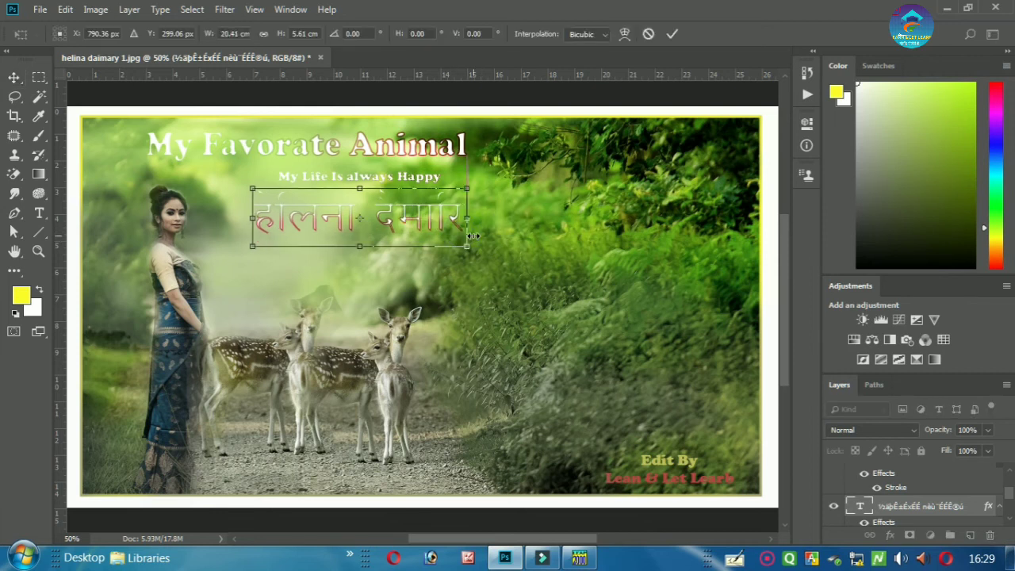
{"action": "left_click", "coordinate": [670, 35]}
{"action": "left_click_drag", "start_coordinate": [439, 224], "coordinate": [418, 225]}
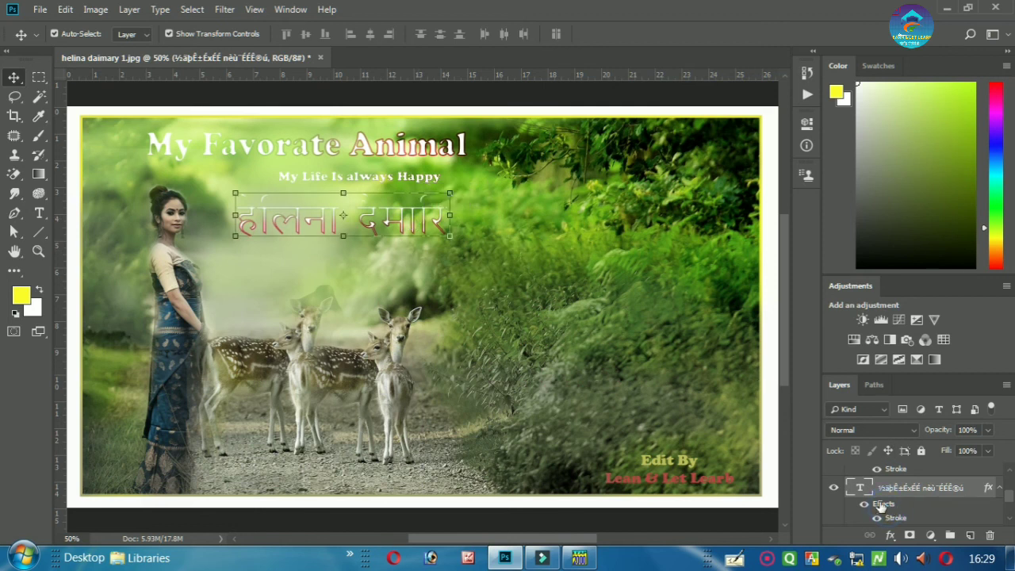
- Select the entire Hindi name line with the Horizontal Type Tool
{"action": "double_click", "coordinate": [860, 487]}
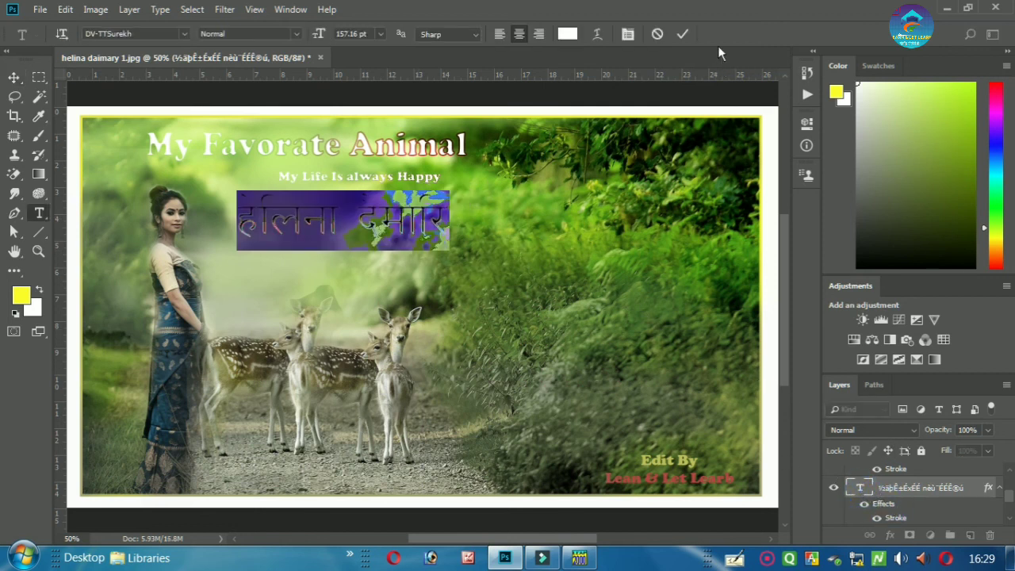
{"action": "left_click", "coordinate": [682, 34]}
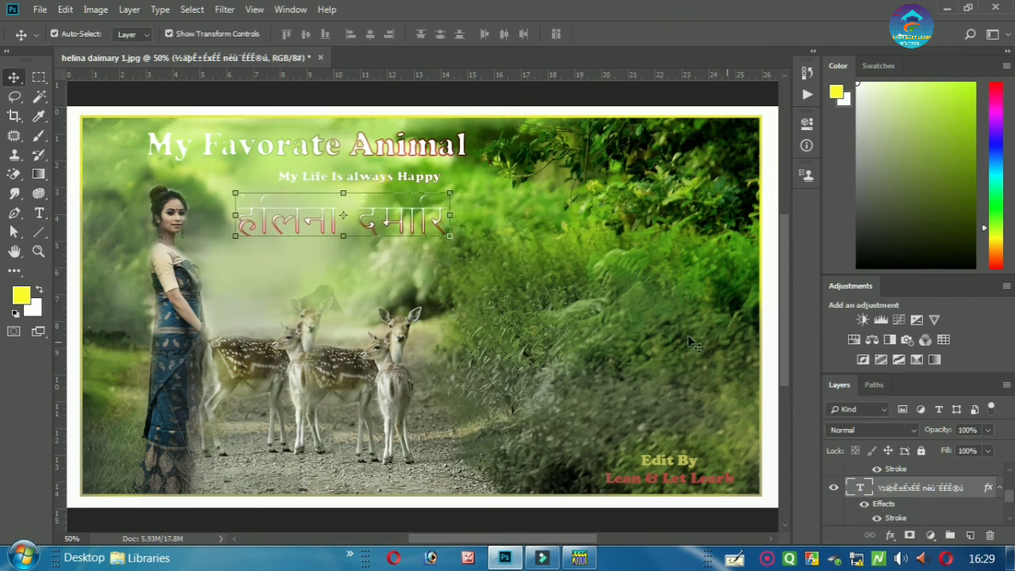
{"action": "right_click", "coordinate": [39, 213]}
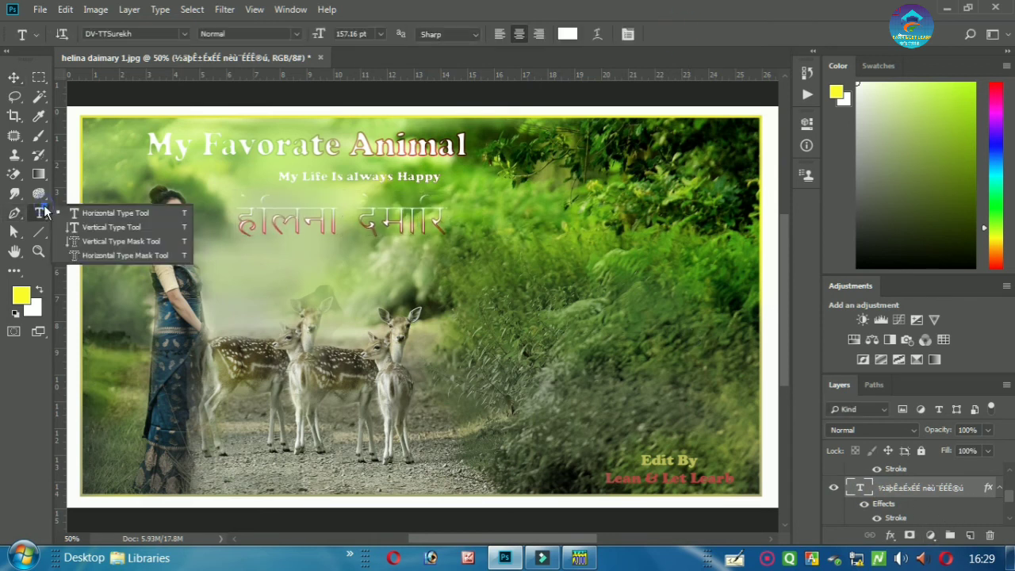
{"action": "left_click", "coordinate": [113, 207]}
{"action": "left_click", "coordinate": [347, 214]}
{"action": "double_click", "coordinate": [348, 214]}
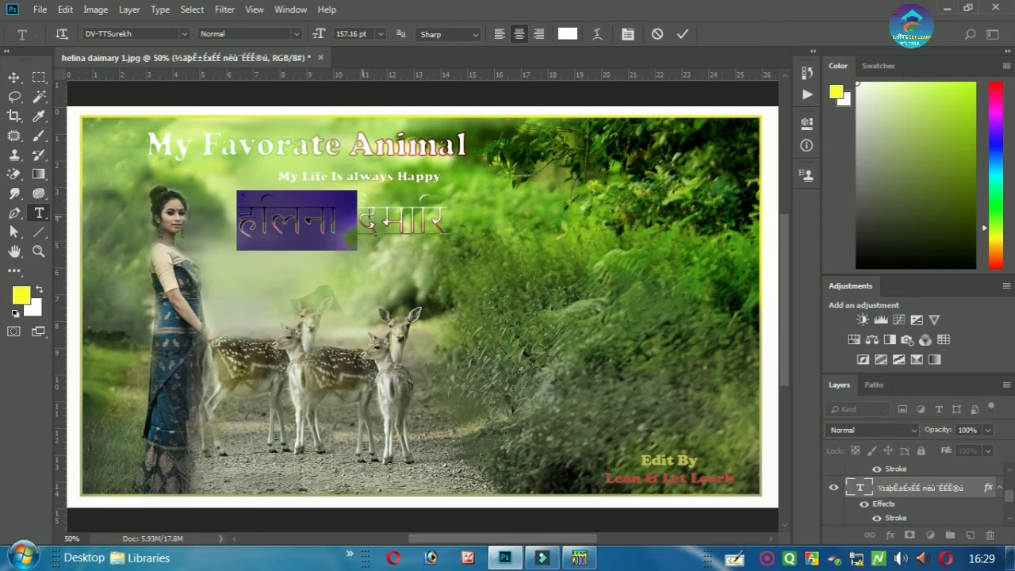
{"action": "triple_click", "coordinate": [372, 214]}
{"action": "left_click", "coordinate": [373, 214]}
{"action": "triple_click", "coordinate": [372, 214]}
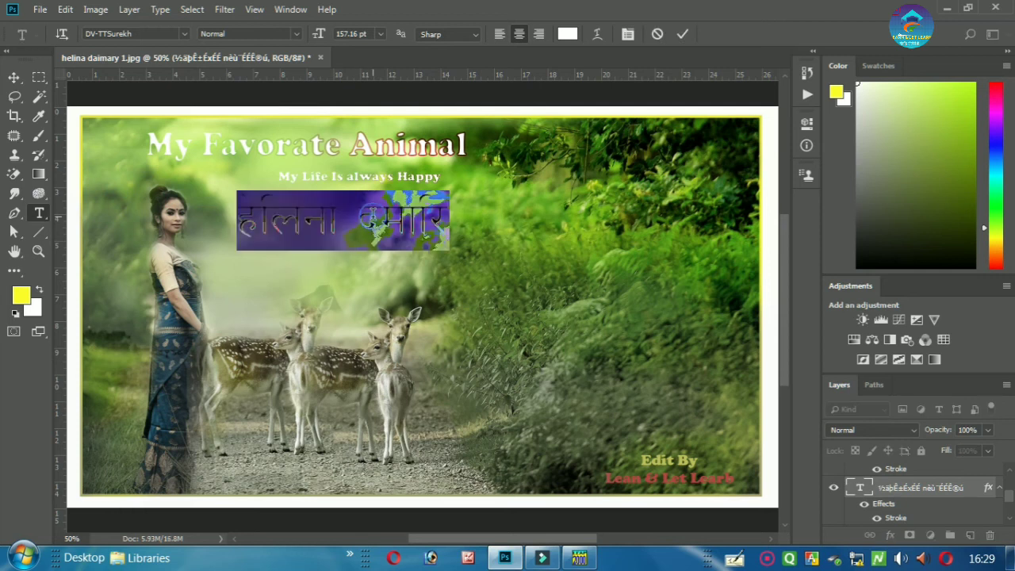
- Change the Hindi name's text colour to light pink #f9d9ff and commit
{"action": "left_click", "coordinate": [566, 34]}
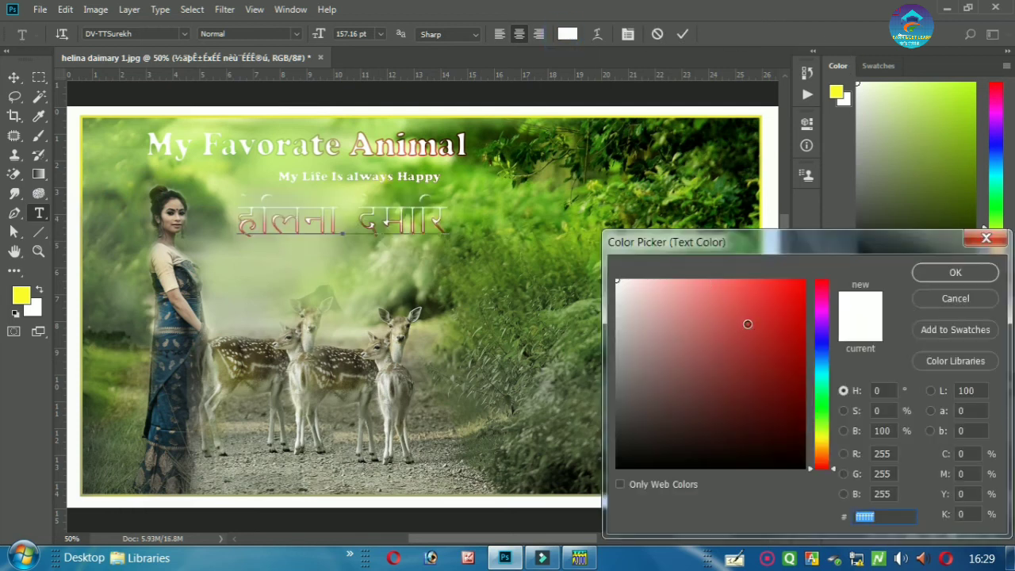
{"action": "left_click", "coordinate": [766, 279]}
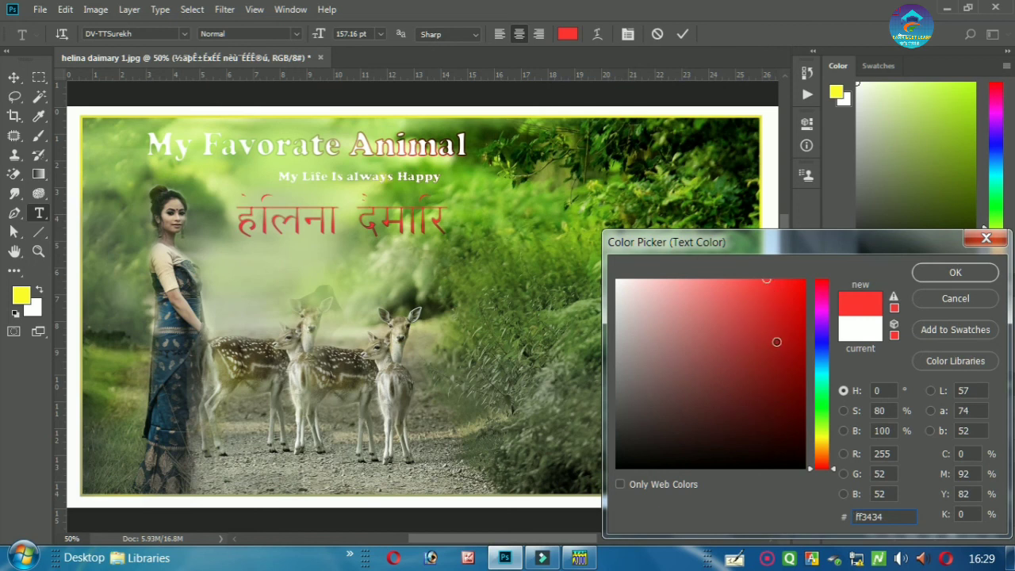
{"action": "left_click", "coordinate": [796, 380]}
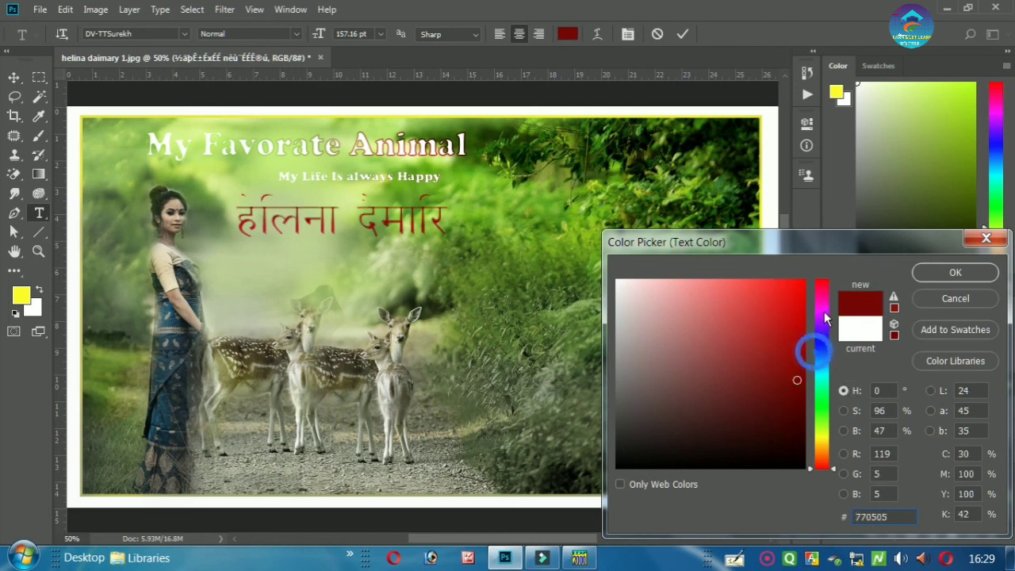
{"action": "left_click_drag", "start_coordinate": [819, 341], "coordinate": [821, 321]}
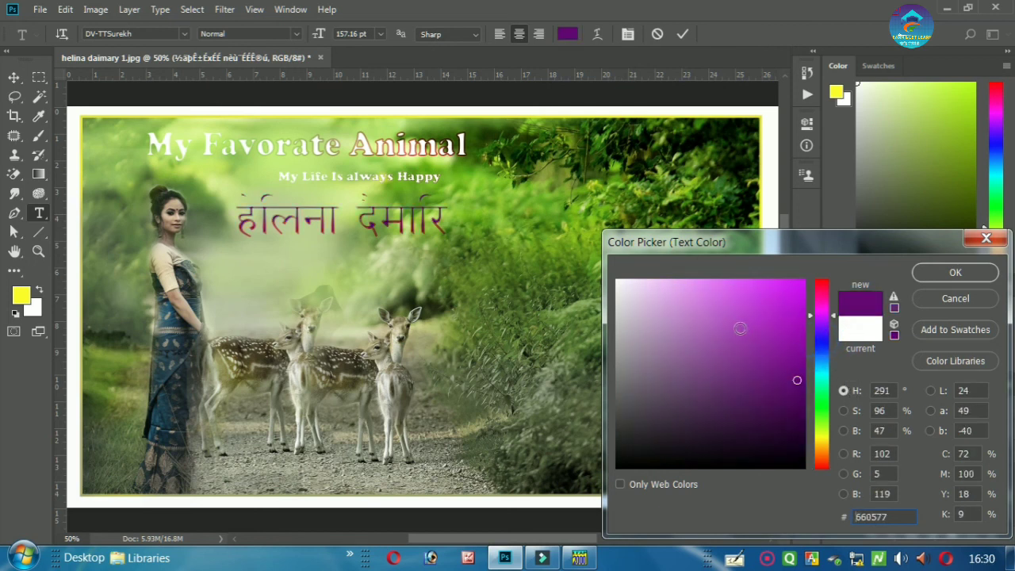
{"action": "left_click", "coordinate": [643, 282]}
{"action": "left_click_drag", "start_coordinate": [682, 342], "coordinate": [644, 279]}
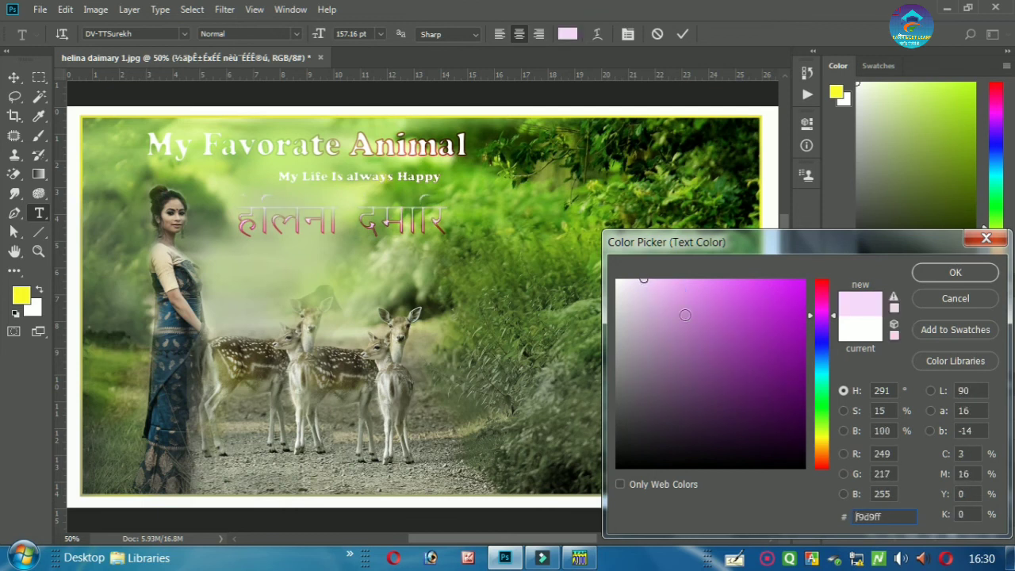
{"action": "left_click", "coordinate": [951, 273]}
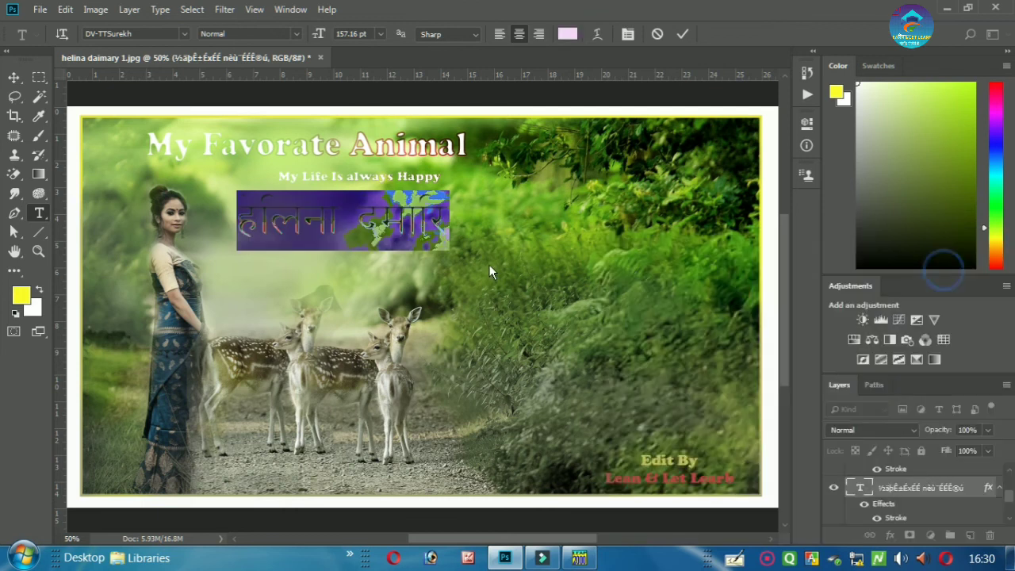
{"action": "left_click", "coordinate": [684, 30]}
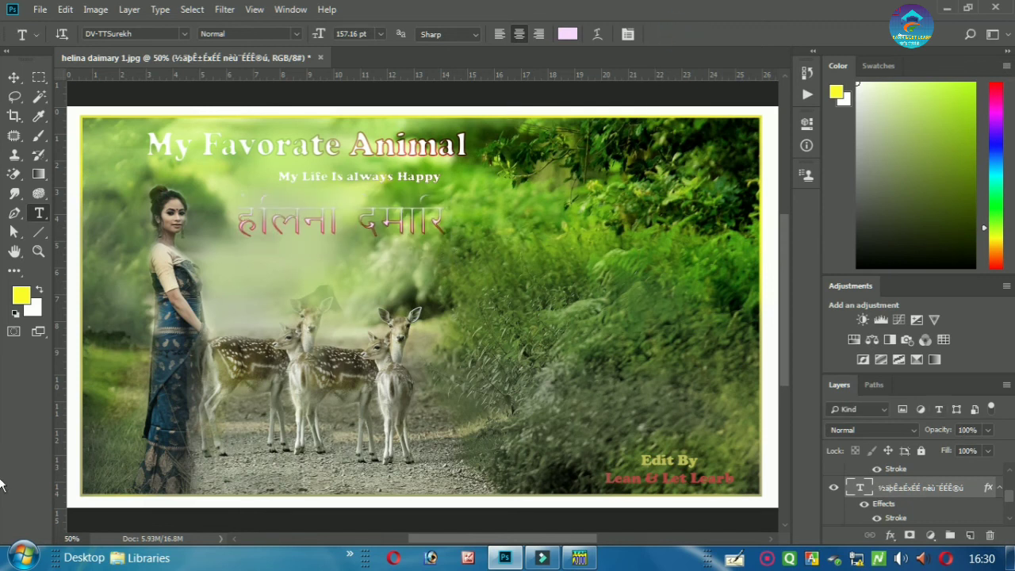
- In the Hindi text's Layer Style, reduce the Stroke to 1 px size and 65% opacity
{"action": "double_click", "coordinate": [973, 489]}
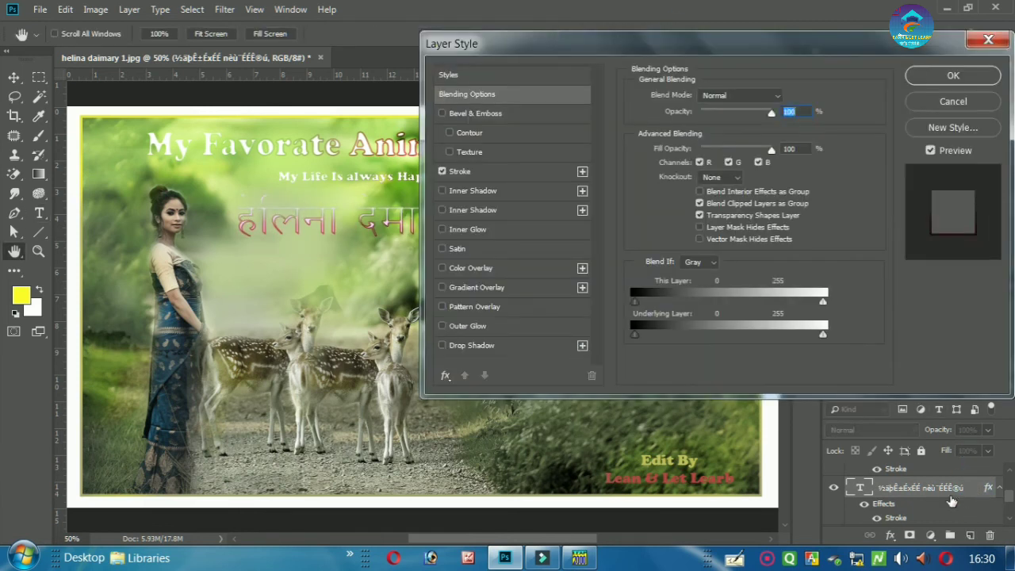
{"action": "left_click", "coordinate": [490, 172]}
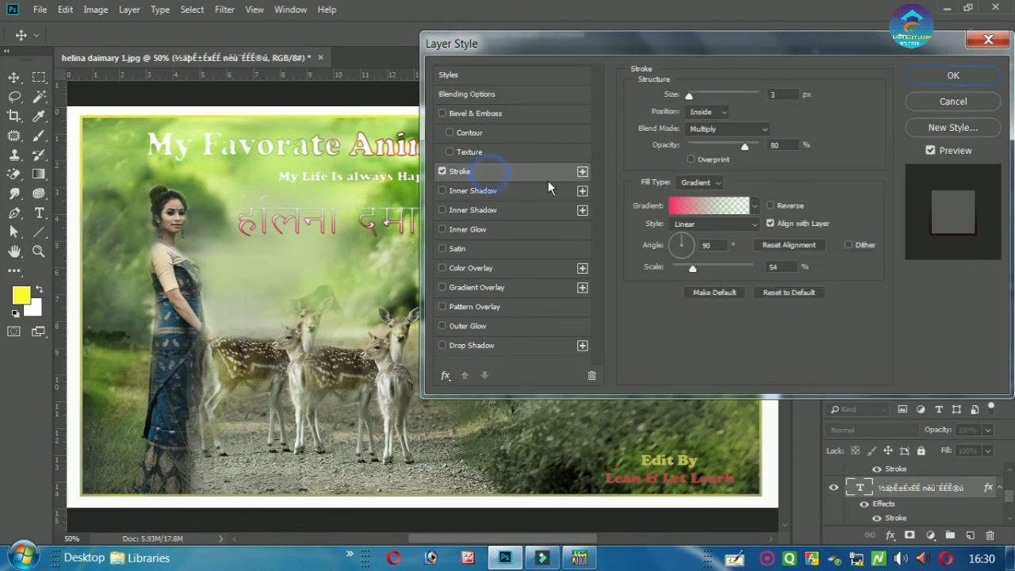
{"action": "left_click_drag", "start_coordinate": [729, 250], "coordinate": [656, 251]}
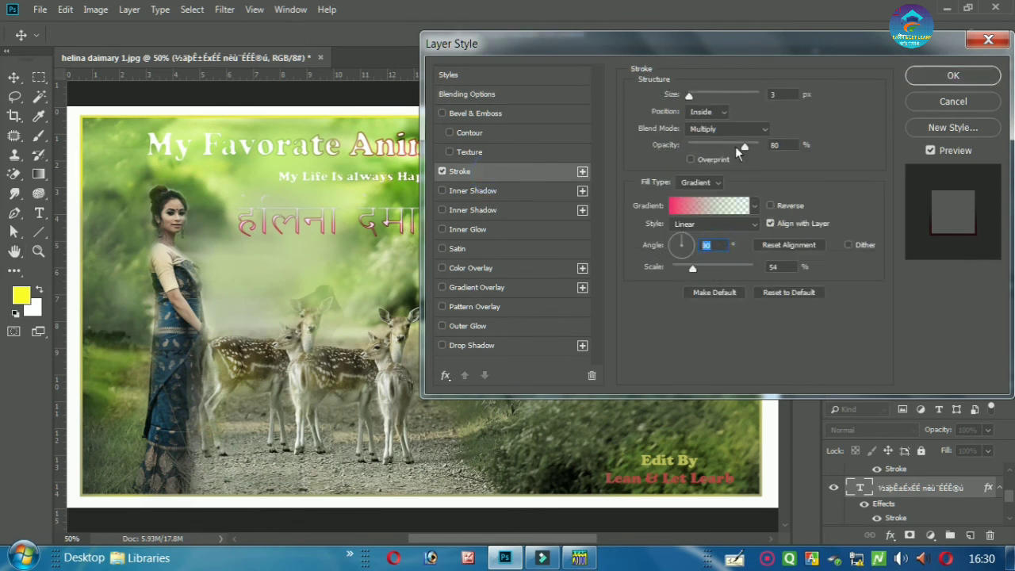
{"action": "left_click_drag", "start_coordinate": [734, 146], "coordinate": [734, 142]}
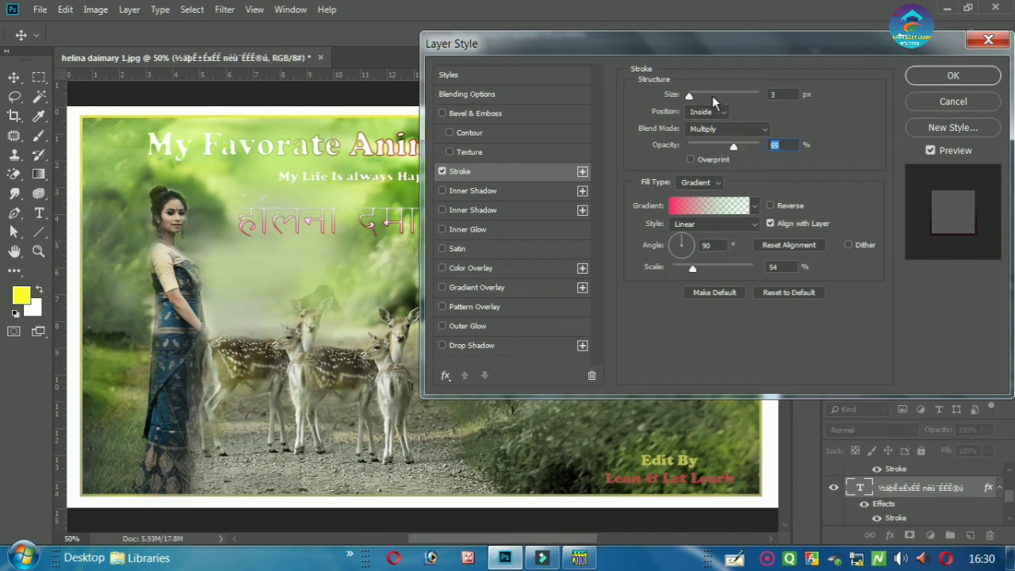
{"action": "left_click_drag", "start_coordinate": [689, 95], "coordinate": [666, 89]}
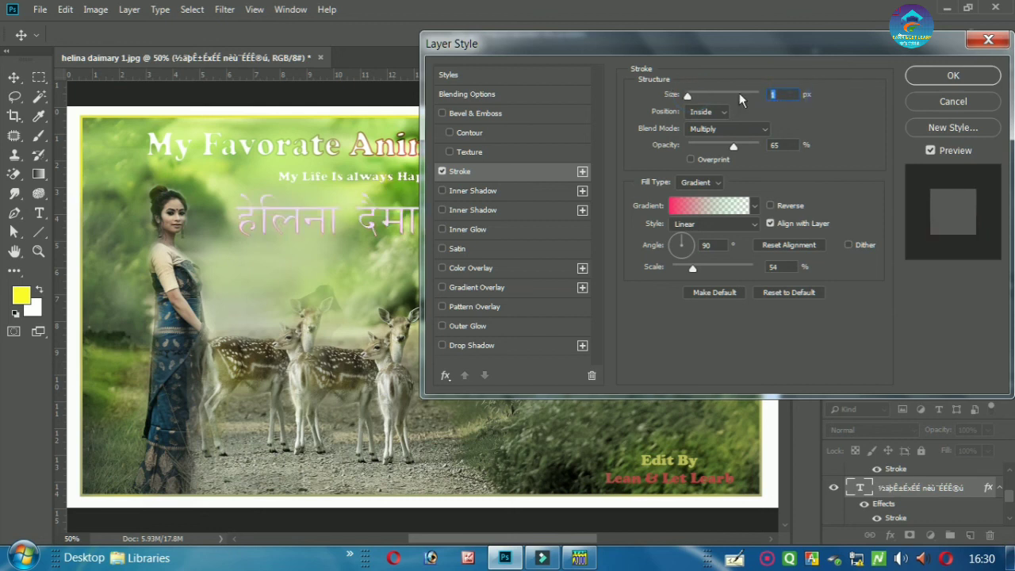
{"action": "type", "text": "2"}
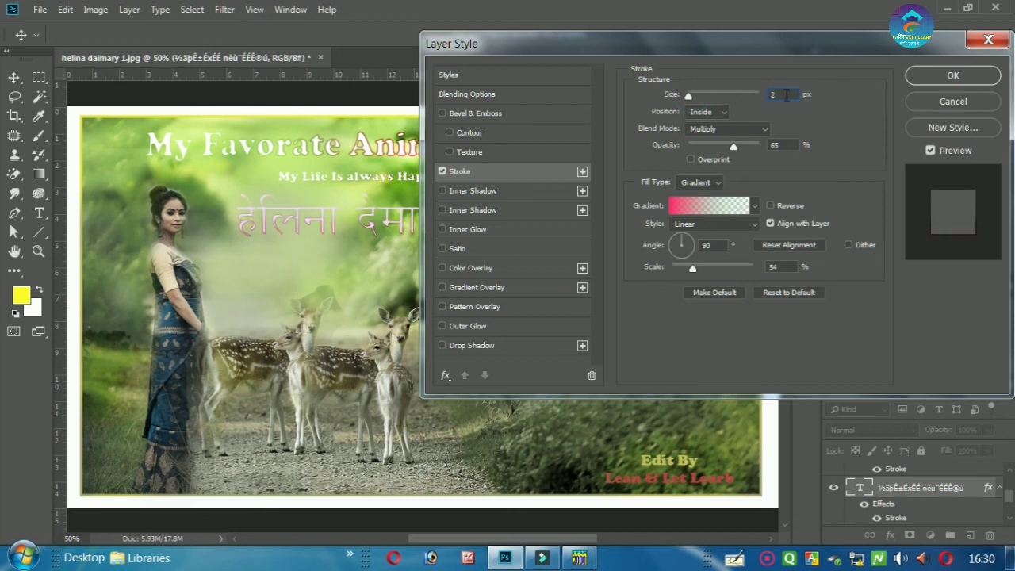
{"action": "type", "text": "1"}
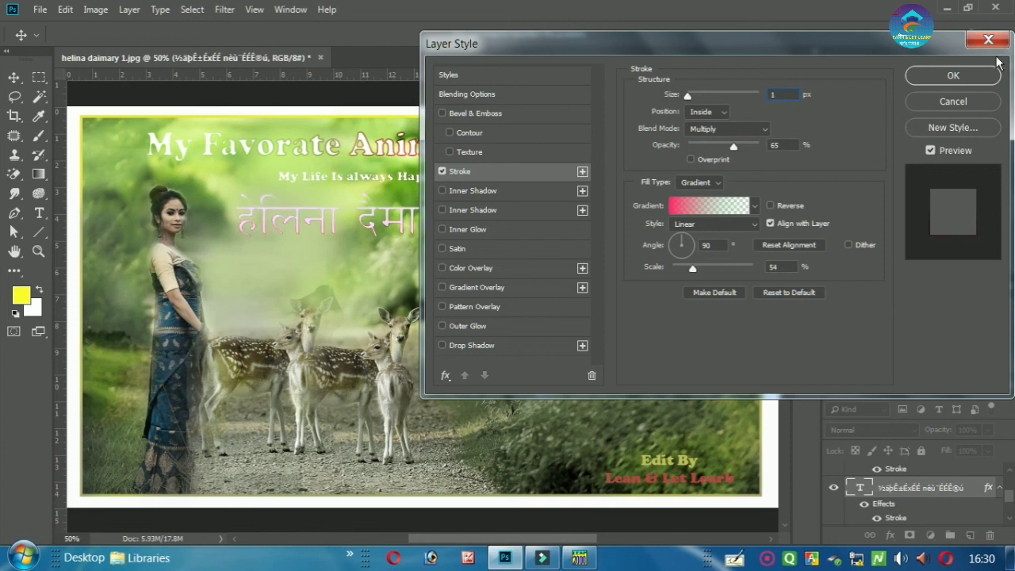
{"action": "left_click", "coordinate": [953, 75]}
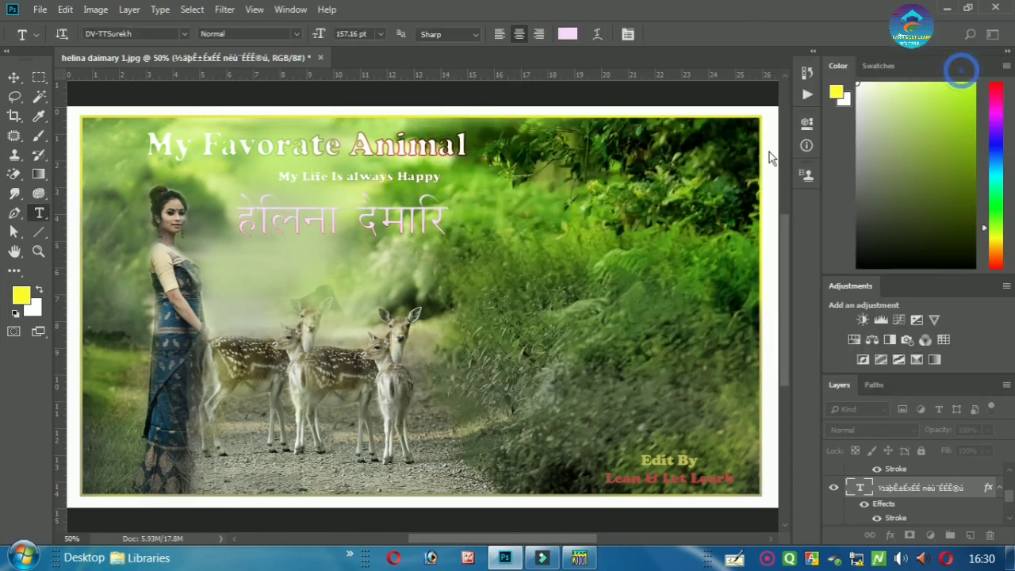
- Change the Hindi name's text colour to white #ffffff and commit
{"action": "triple_click", "coordinate": [410, 226]}
{"action": "left_click", "coordinate": [567, 34]}
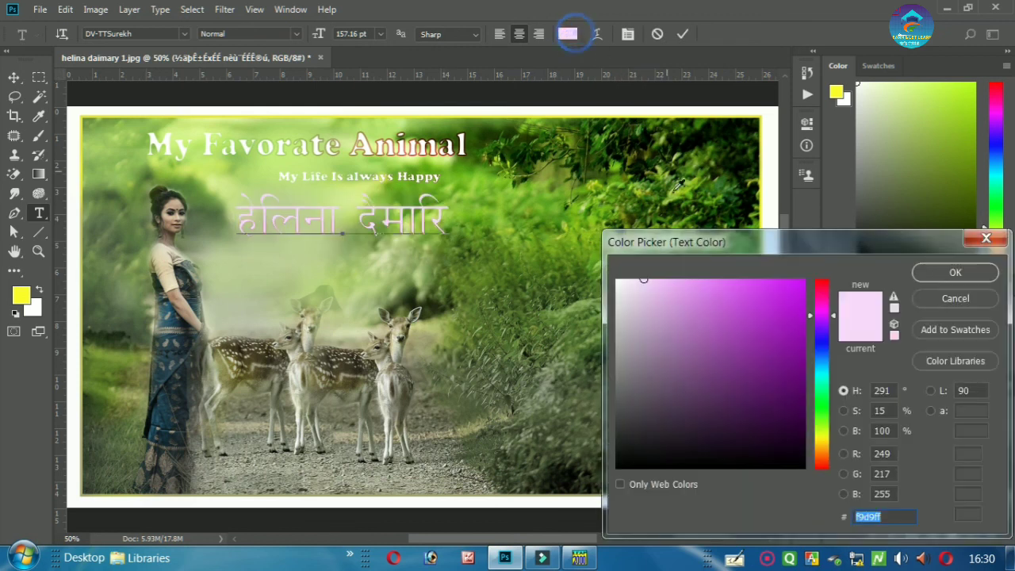
{"action": "left_click", "coordinate": [617, 281]}
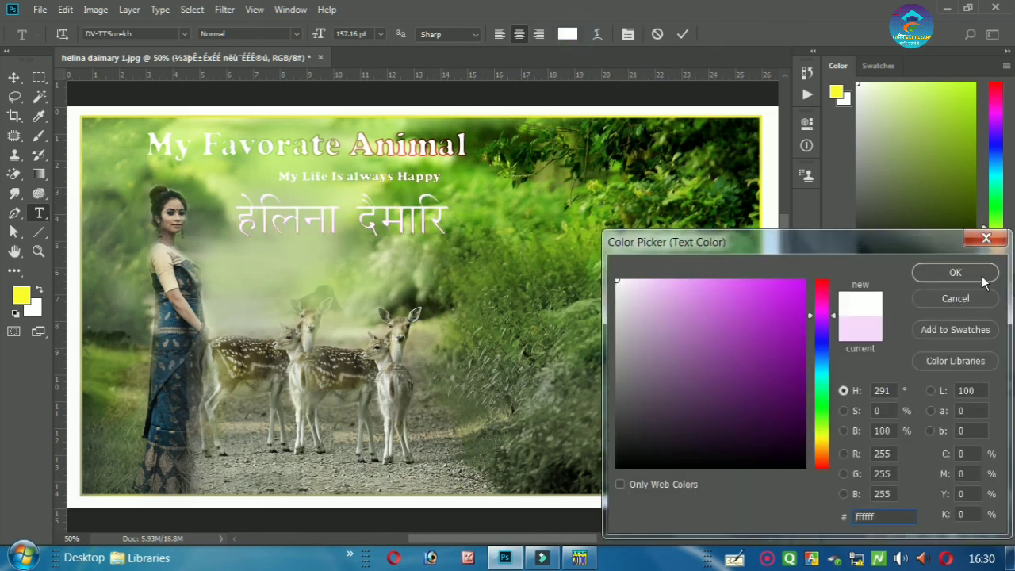
{"action": "left_click", "coordinate": [983, 276]}
{"action": "left_click", "coordinate": [682, 34]}
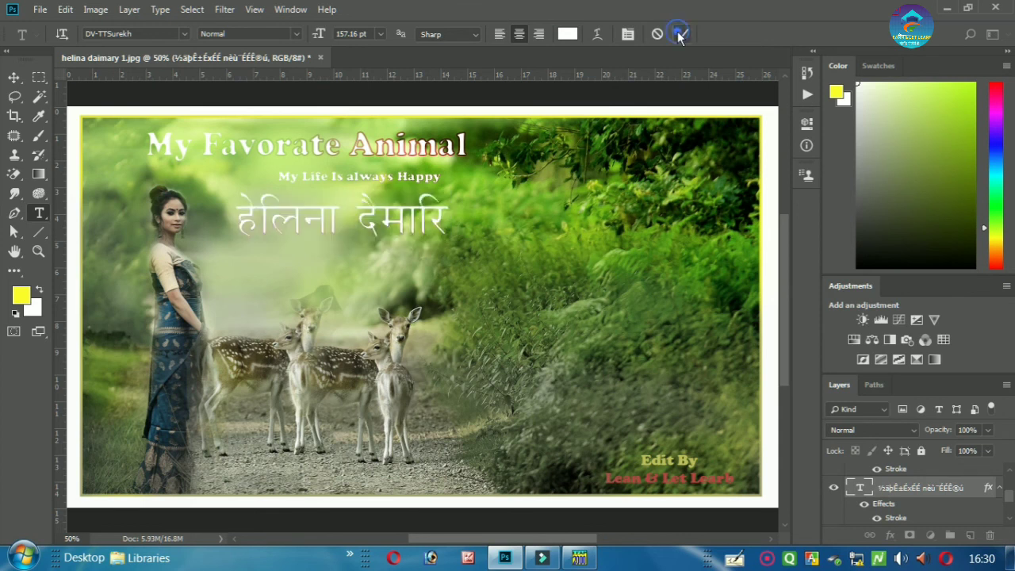
- Move the Hindi name slightly right and up so it centres beneath the tagline
{"action": "left_click", "coordinate": [470, 259]}
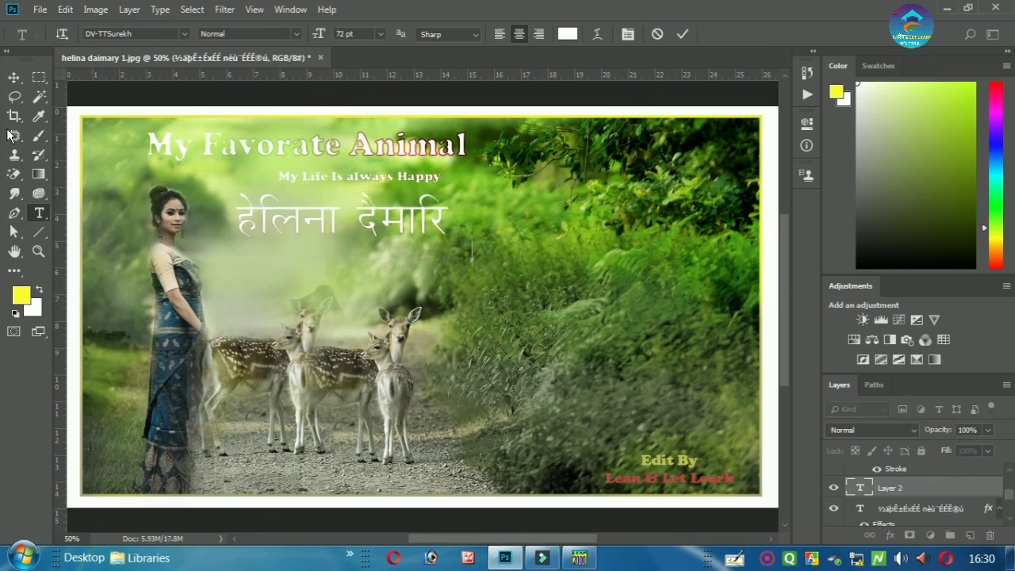
{"action": "left_click", "coordinate": [13, 77]}
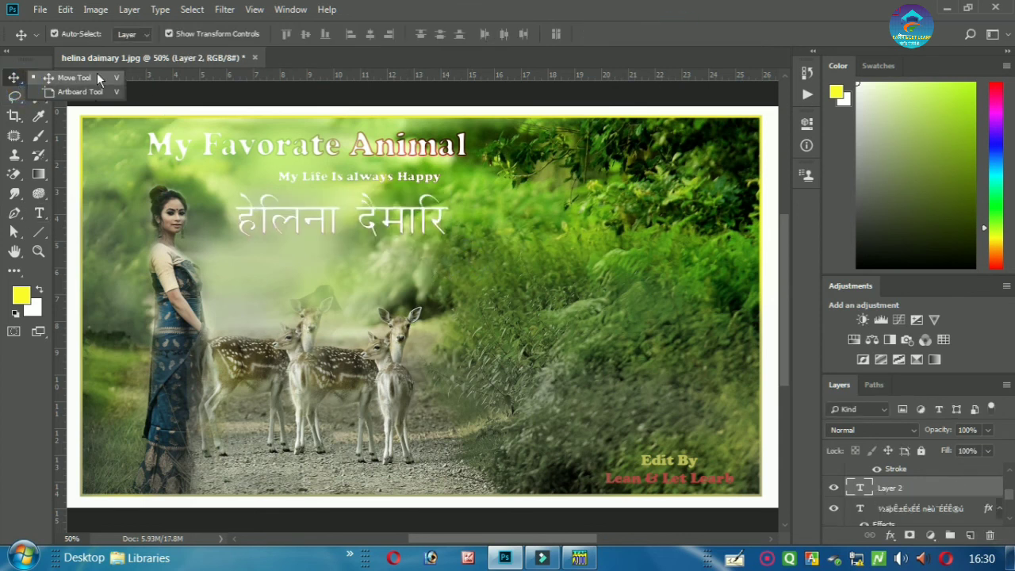
{"action": "left_click", "coordinate": [100, 74]}
{"action": "left_click", "coordinate": [346, 222]}
{"action": "left_click_drag", "start_coordinate": [396, 229], "coordinate": [420, 226]}
{"action": "key", "text": "Up"}
{"action": "key", "text": "Up"}
{"action": "key", "text": "Up"}
{"action": "key", "text": "Up"}
{"action": "key", "text": "Up"}
{"action": "key", "text": "Up"}
{"action": "key", "text": "Up"}
{"action": "key", "text": "Up"}
{"action": "key", "text": "Up"}
{"action": "key", "text": "Up"}
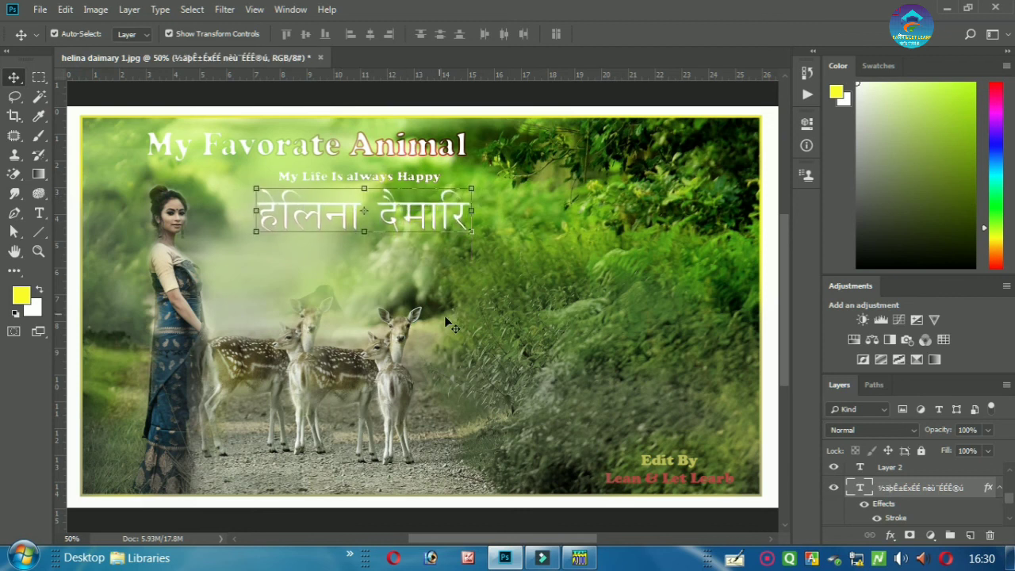
{"action": "left_click", "coordinate": [537, 271]}
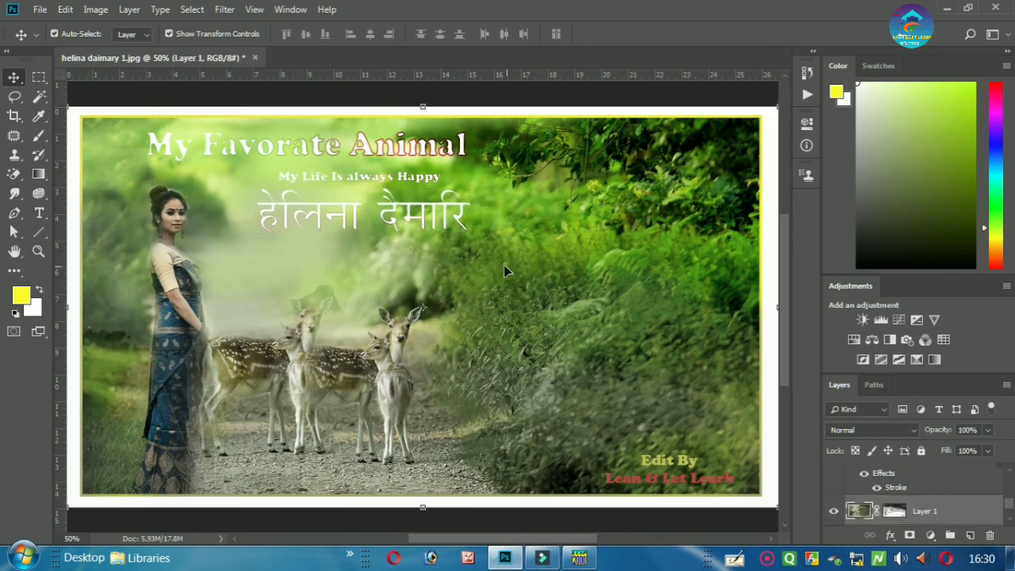
{"action": "key", "text": "ctrl+minus"}
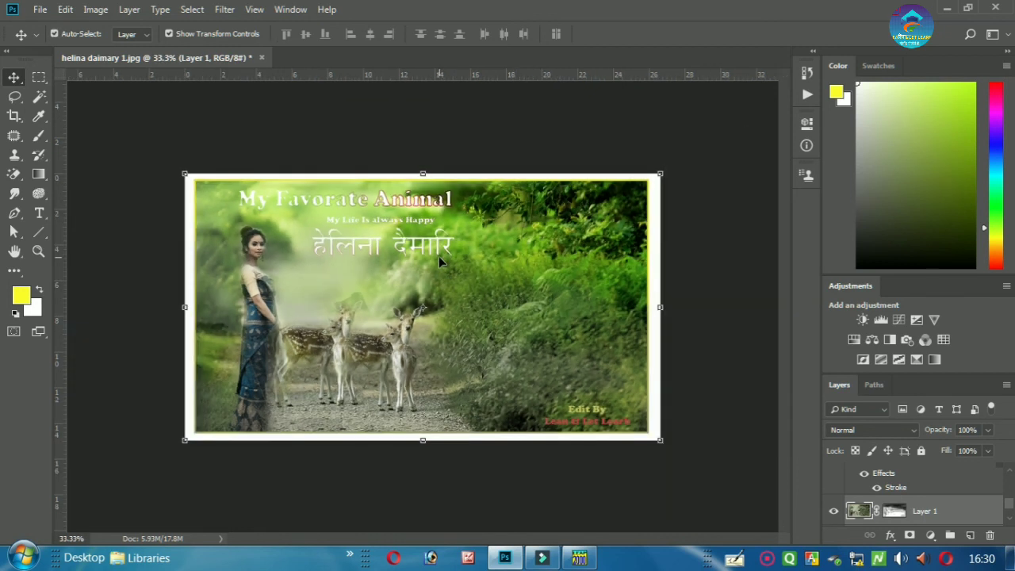
{"action": "key", "text": "ctrl+plus"}
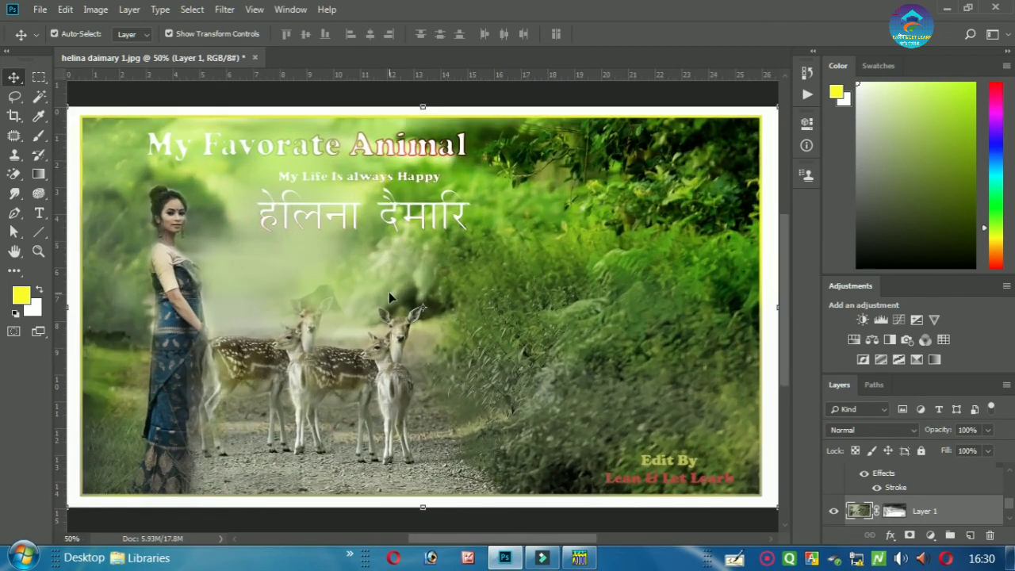